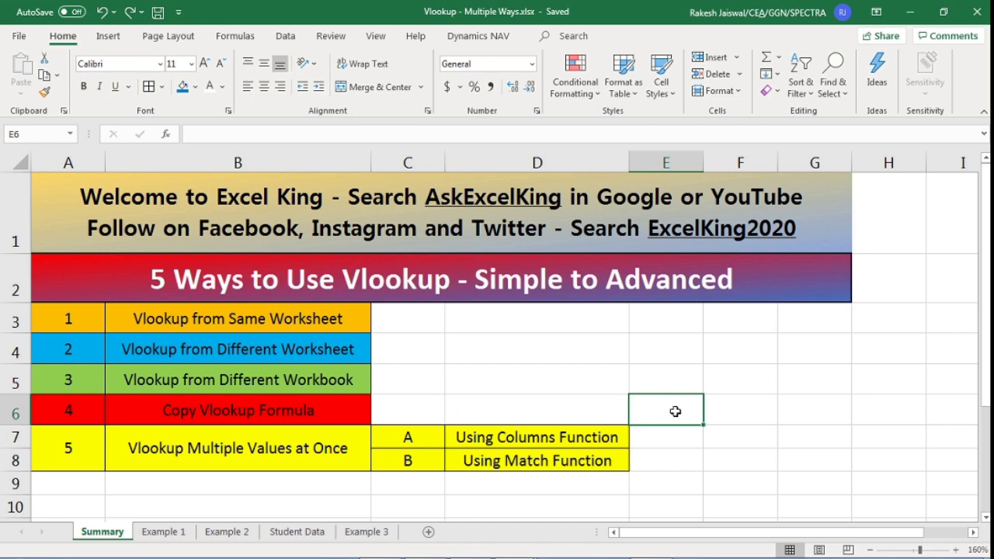
Step: Review the five VLOOKUP methods listed on the Summary sheet, from same-worksheet lookup to multiple values at once
{"action": "left_click", "coordinate": [320, 319]}
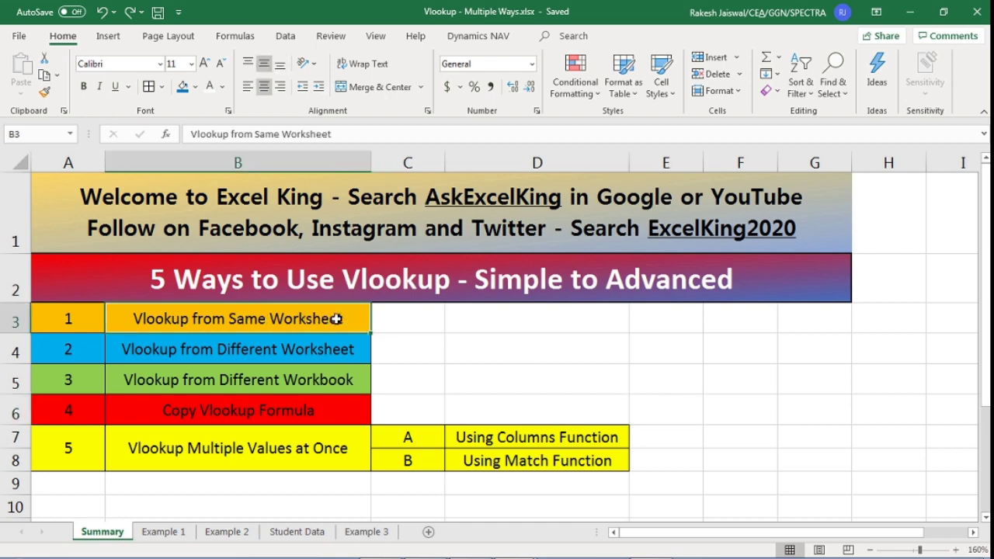
{"action": "left_click", "coordinate": [332, 354]}
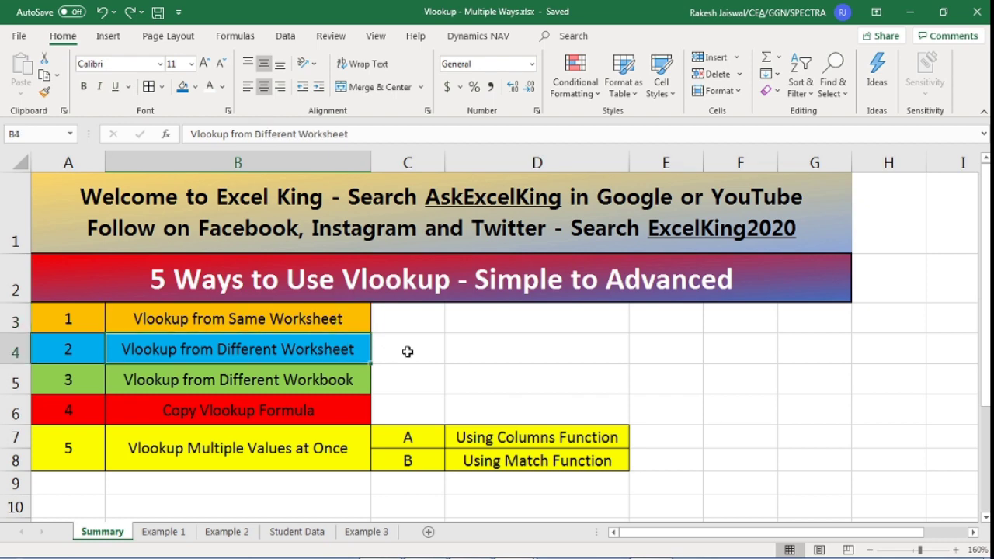
{"action": "left_click", "coordinate": [353, 386]}
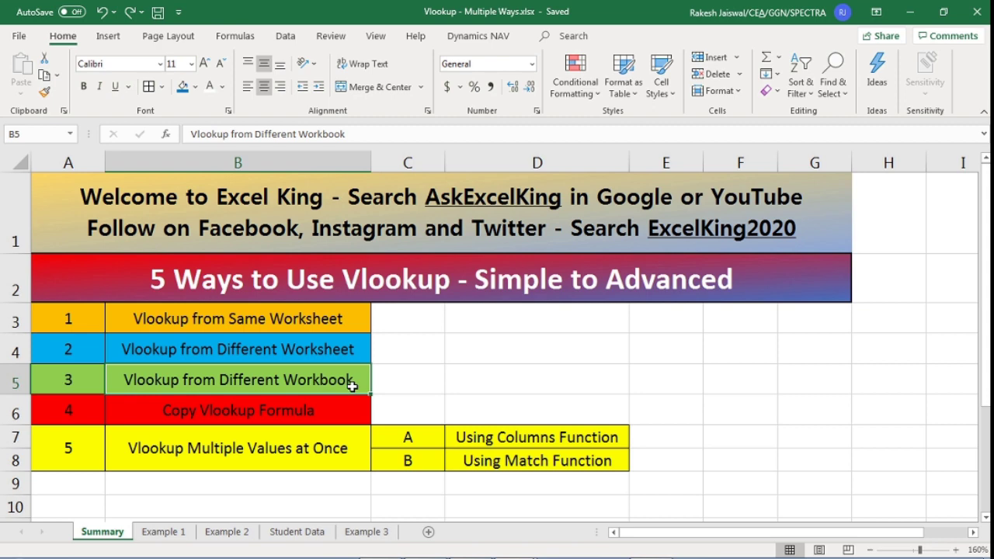
{"action": "left_click", "coordinate": [339, 413]}
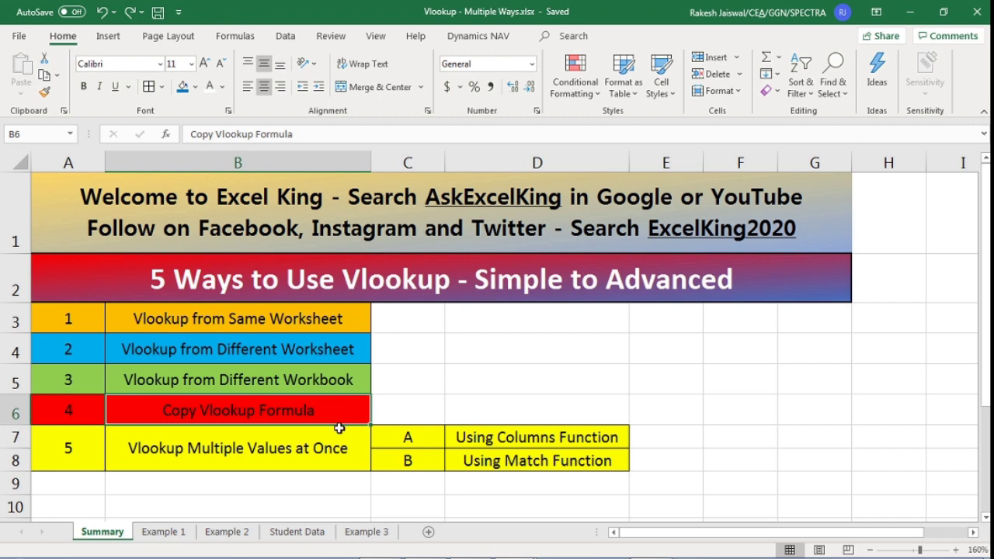
{"action": "left_click", "coordinate": [338, 444]}
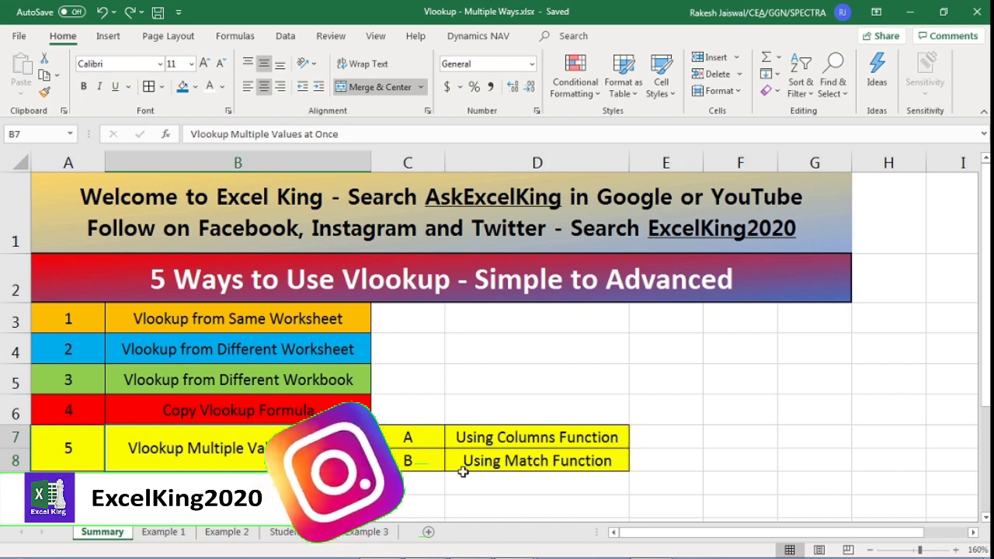
{"action": "left_click", "coordinate": [611, 462]}
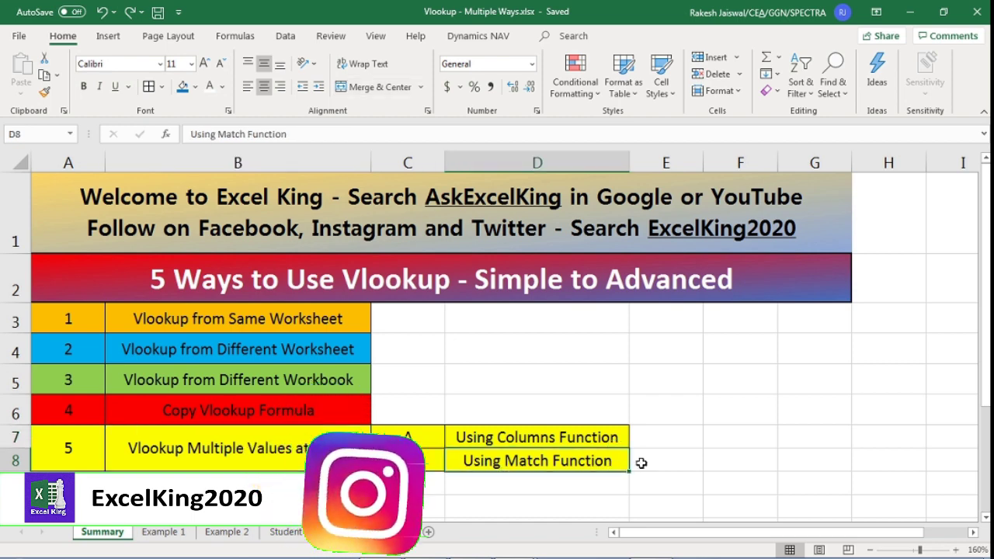
{"action": "left_click", "coordinate": [675, 460]}
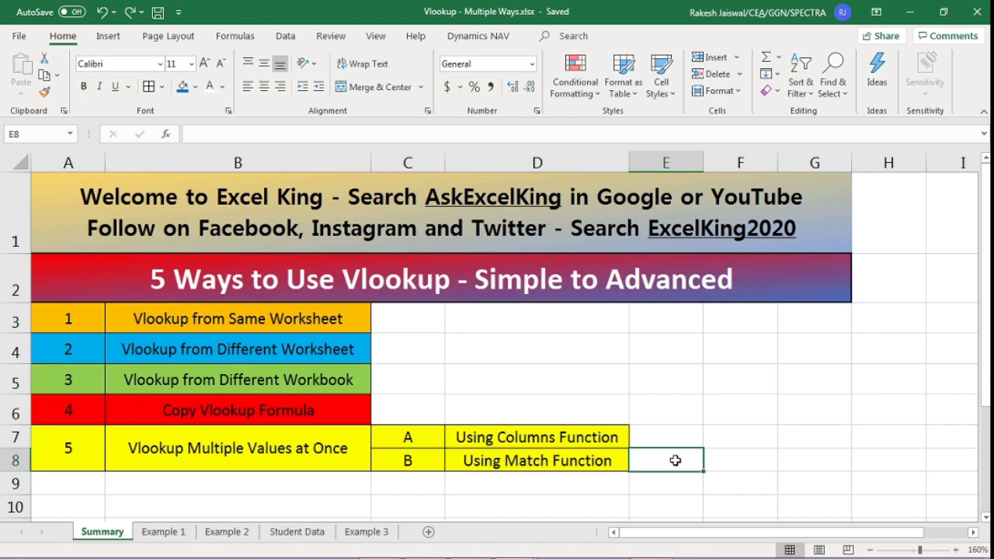
{"action": "left_click", "coordinate": [409, 375]}
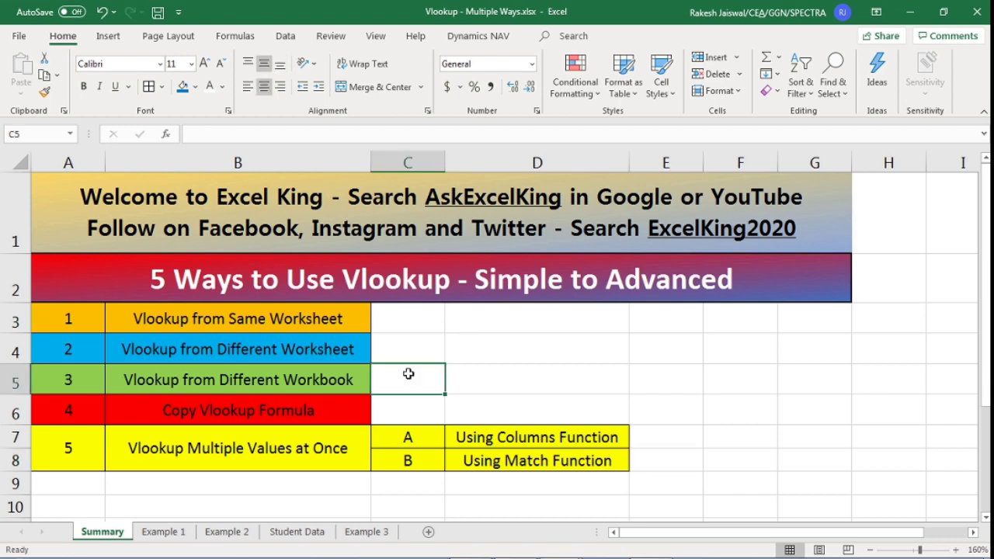
{"action": "left_click", "coordinate": [213, 318]}
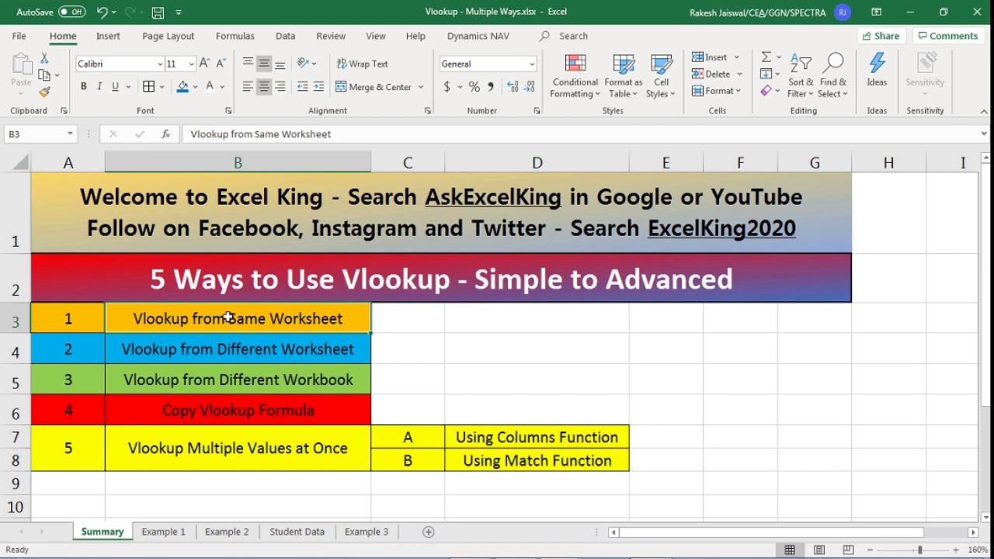
Step: Open the Example 1 sheet and look through its student marks table from the first to the last row
{"action": "left_click", "coordinate": [177, 533]}
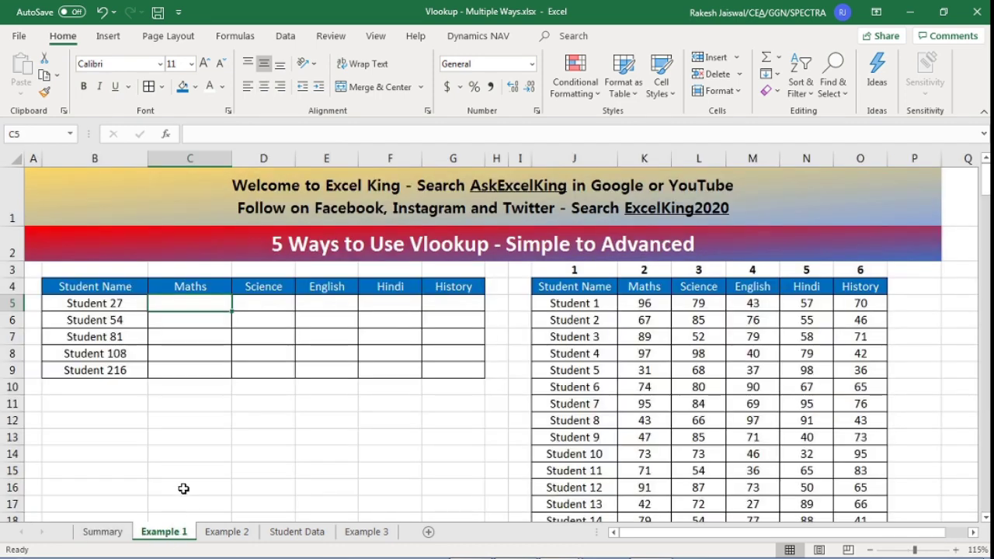
{"action": "left_click", "coordinate": [225, 413]}
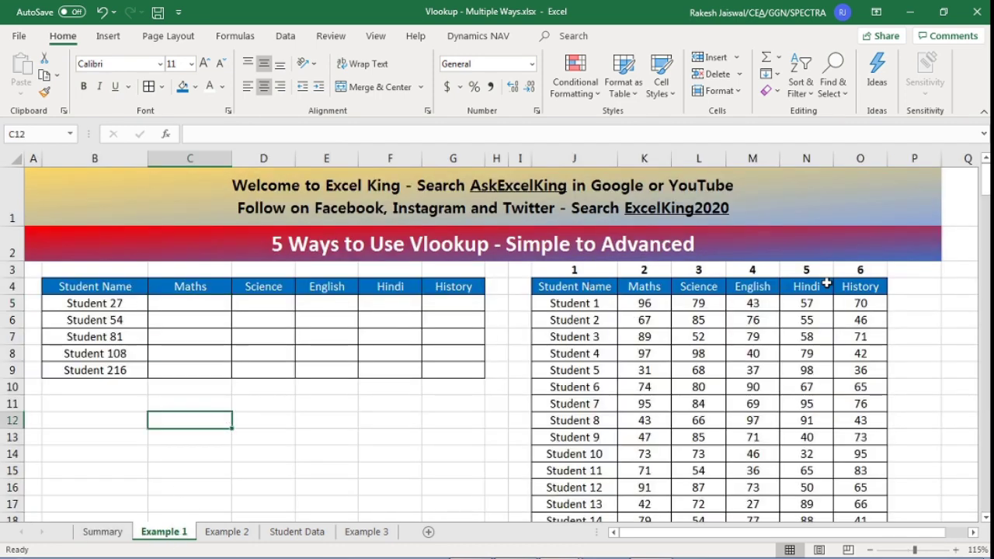
{"action": "left_click", "coordinate": [577, 303]}
{"action": "scroll", "coordinate": [610, 326], "scroll_direction": "down", "scroll_amount": 5}
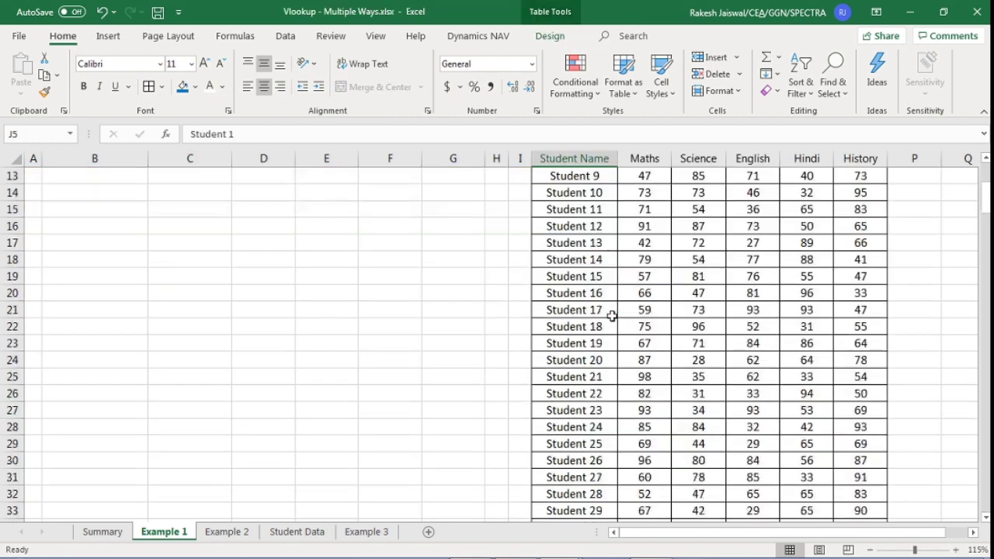
{"action": "left_click", "coordinate": [602, 358]}
{"action": "key", "text": "ctrl+Down"}
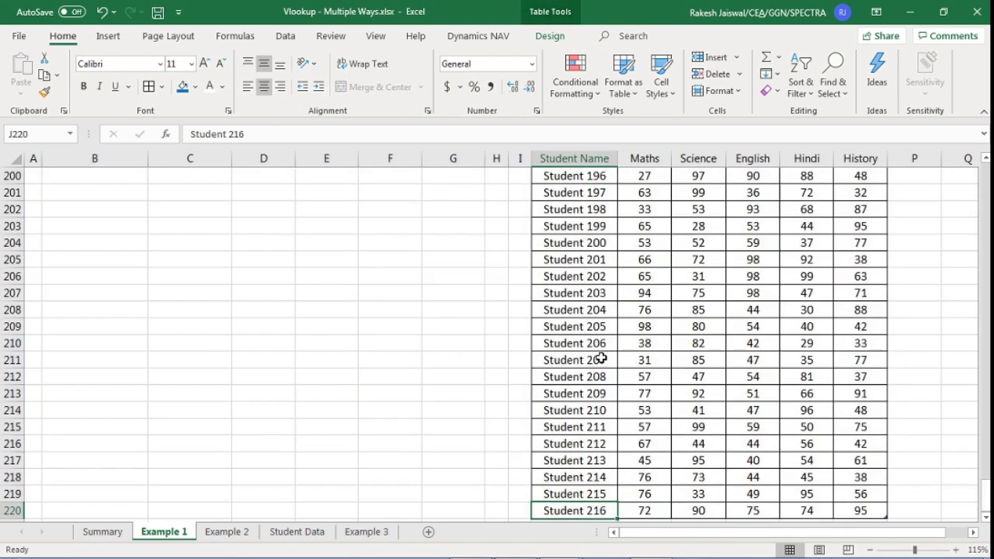
{"action": "scroll", "coordinate": [599, 355], "scroll_direction": "down", "scroll_amount": 3}
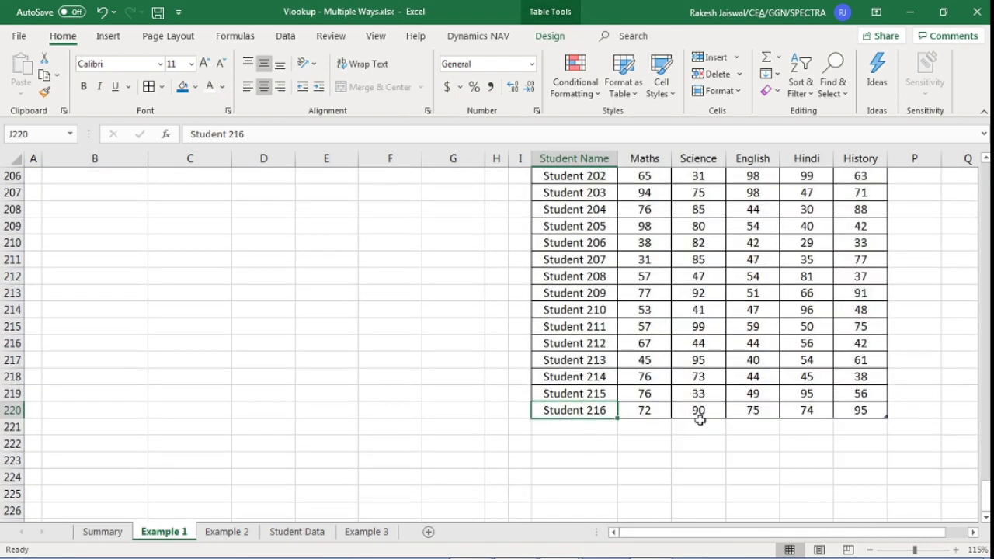
{"action": "key", "text": "ctrl+Up"}
{"action": "scroll", "coordinate": [700, 419], "scroll_direction": "up", "scroll_amount": 1}
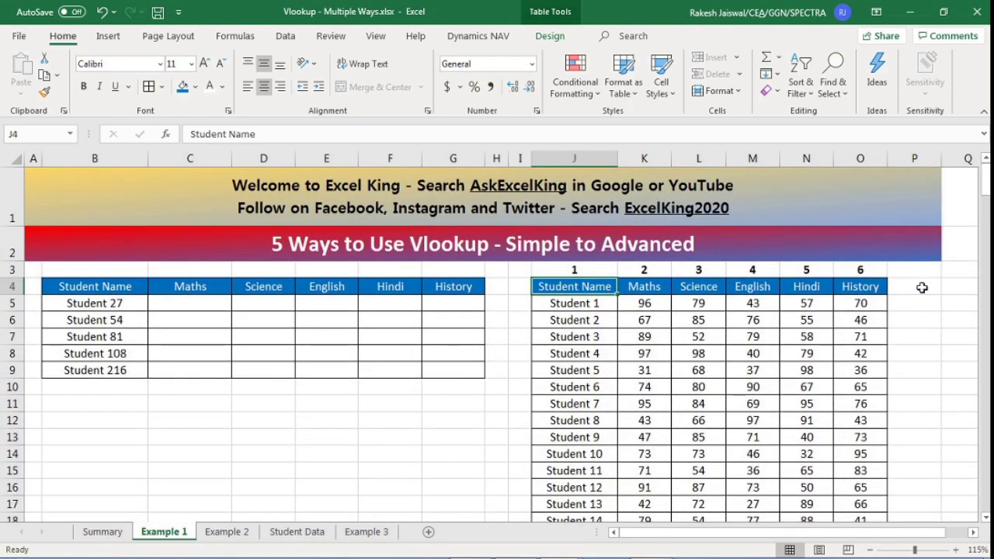
Step: Examine the column numbers above the marks table's headers, from Student Name to History
{"action": "left_click", "coordinate": [858, 285]}
{"action": "left_click", "coordinate": [574, 269]}
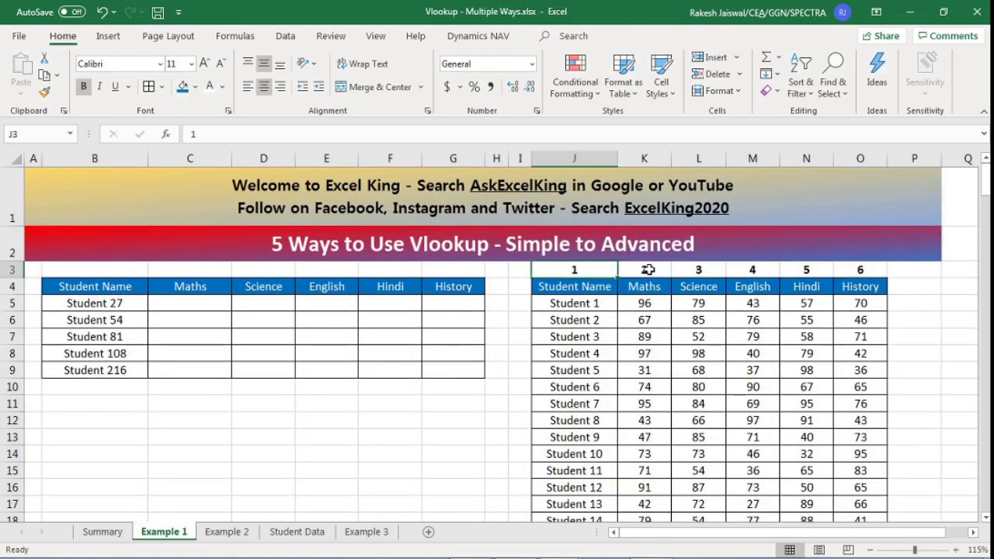
{"action": "left_click", "coordinate": [648, 269]}
{"action": "left_click", "coordinate": [730, 269]}
{"action": "left_click", "coordinate": [812, 268]}
{"action": "left_click", "coordinate": [863, 267]}
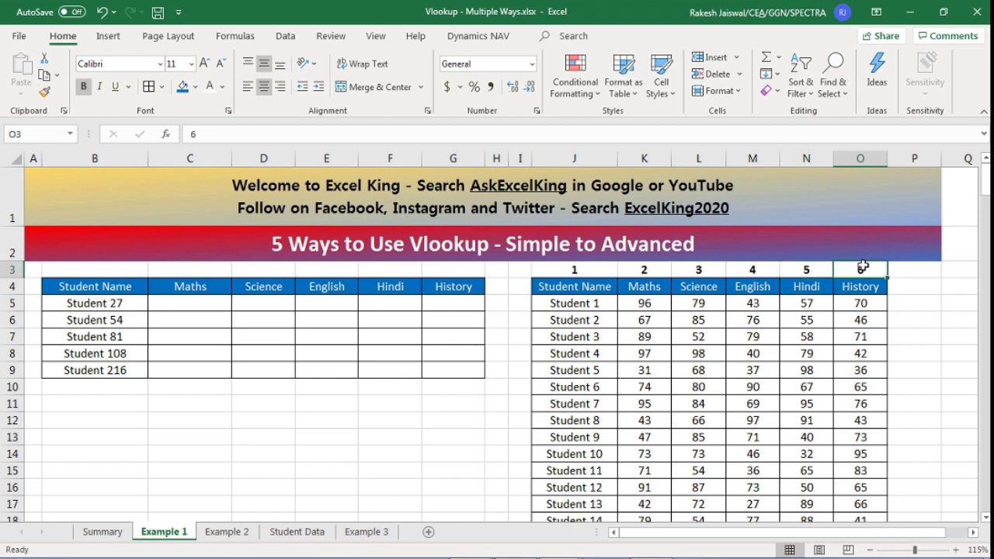
{"action": "left_click", "coordinate": [603, 273]}
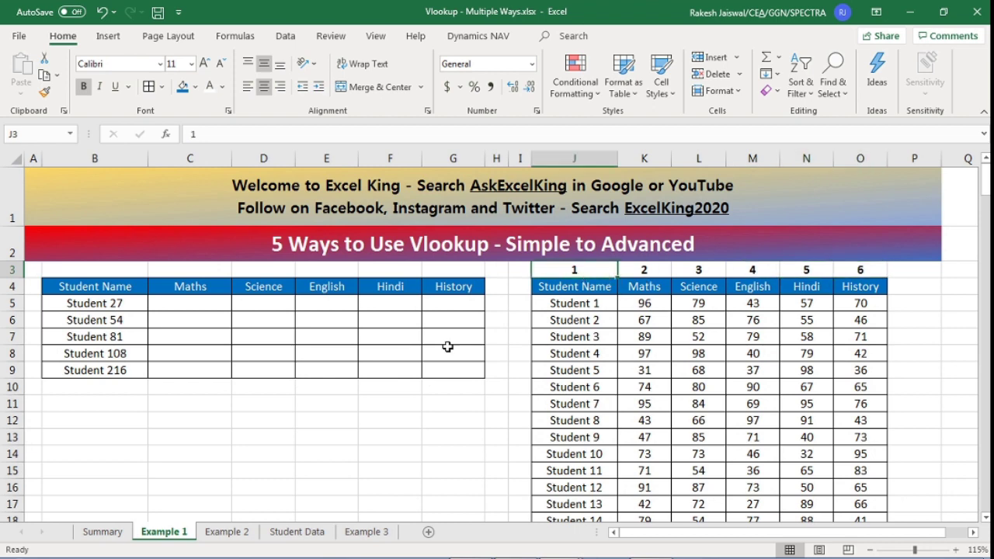
Step: Examine the student names in B5:B9 and the empty Maths cells beside them that need lookup results
{"action": "left_click_drag", "start_coordinate": [129, 304], "coordinate": [122, 370]}
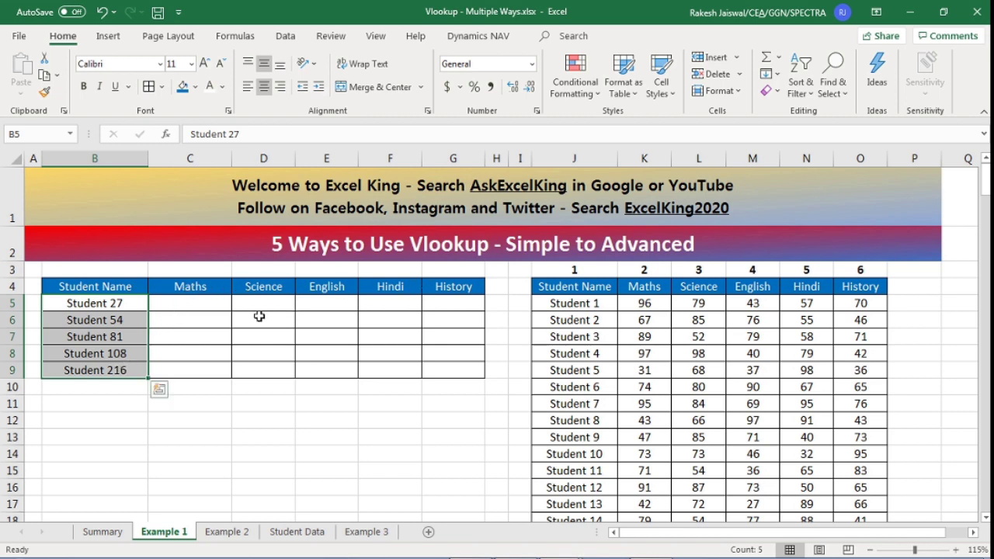
{"action": "left_click", "coordinate": [195, 304]}
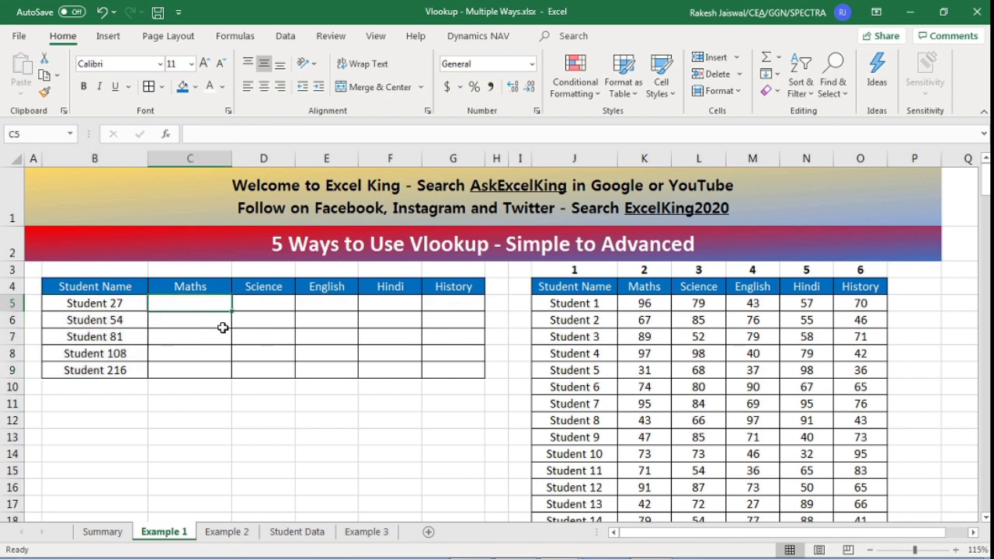
{"action": "left_click", "coordinate": [598, 334]}
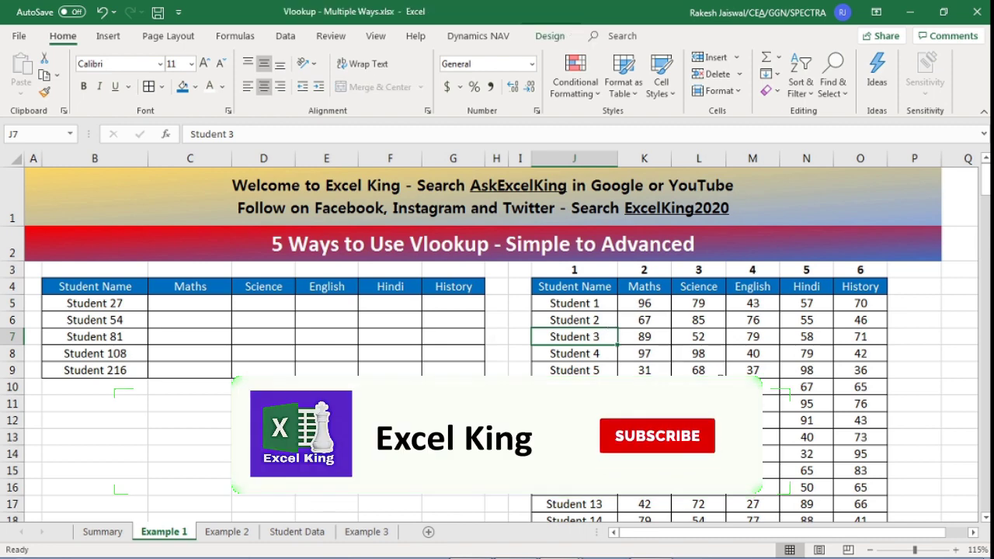
{"action": "left_click", "coordinate": [774, 400]}
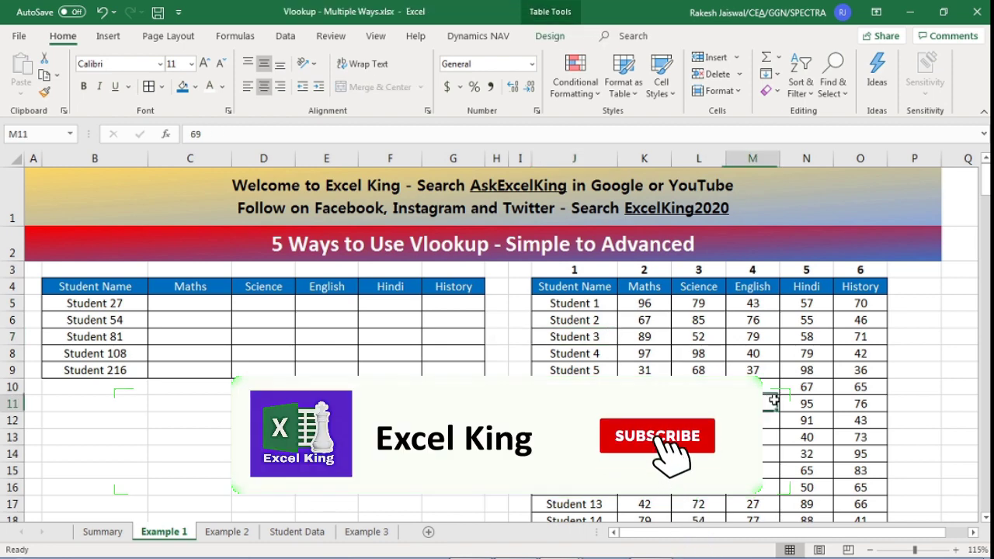
{"action": "left_click", "coordinate": [222, 301]}
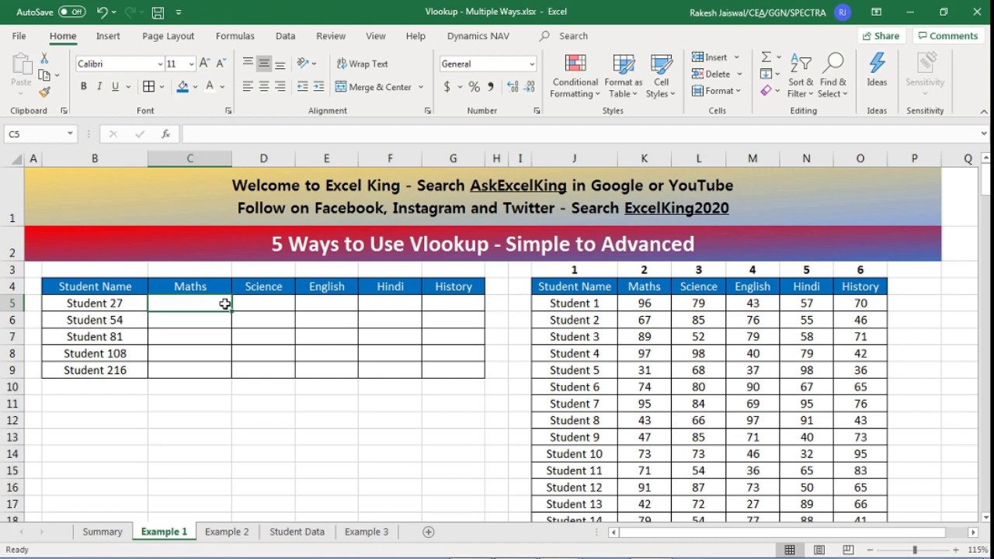
{"action": "left_click", "coordinate": [220, 353]}
{"action": "left_click", "coordinate": [201, 300]}
{"action": "left_click", "coordinate": [127, 306]}
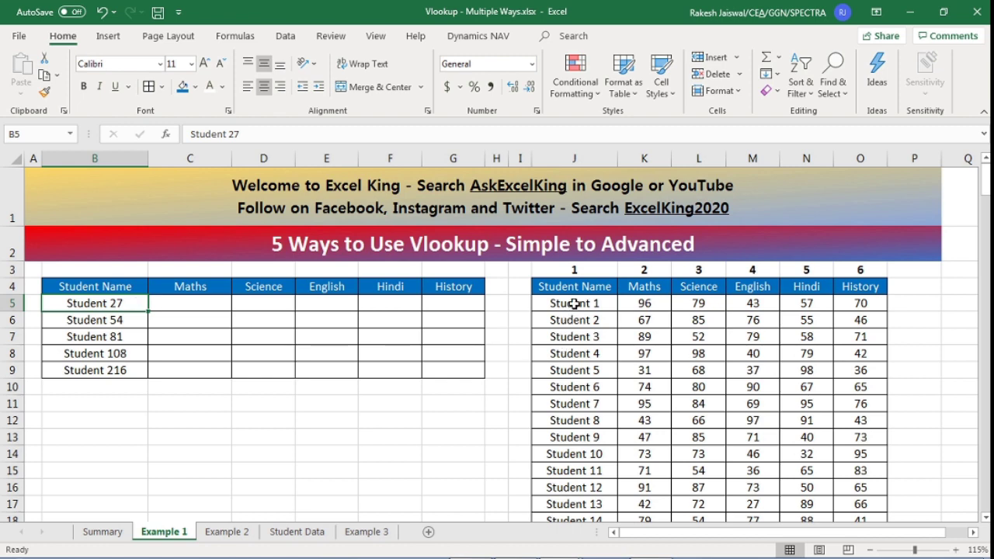
Step: Compare the lookup name in B5 with the marks table and check the position of its Student Name column
{"action": "left_click_drag", "start_coordinate": [582, 286], "coordinate": [861, 383]}
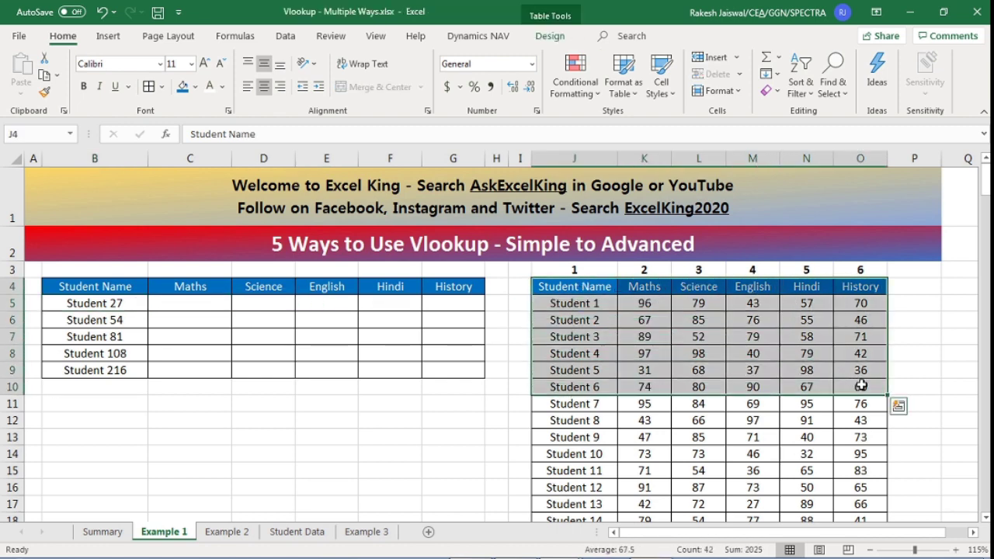
{"action": "left_click", "coordinate": [142, 303]}
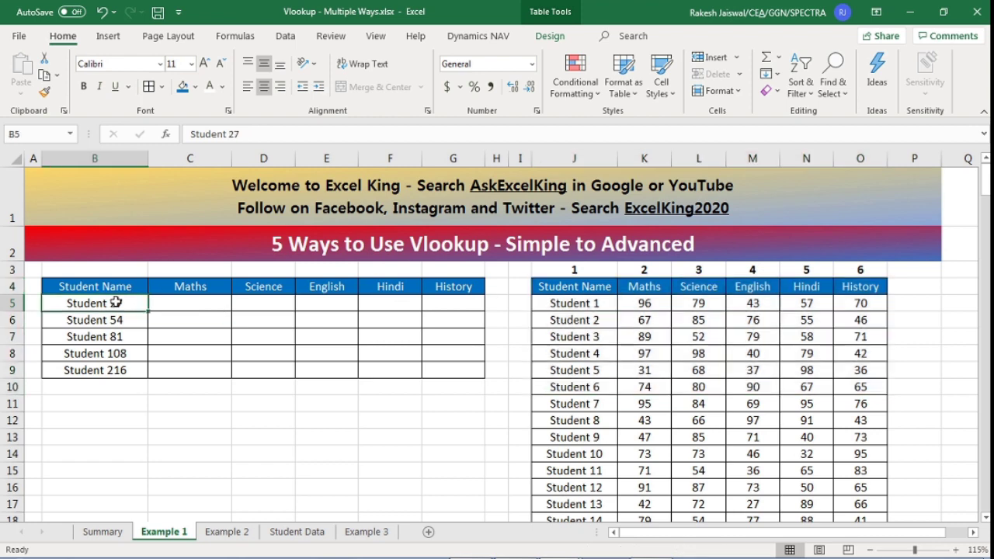
{"action": "left_click", "coordinate": [606, 337]}
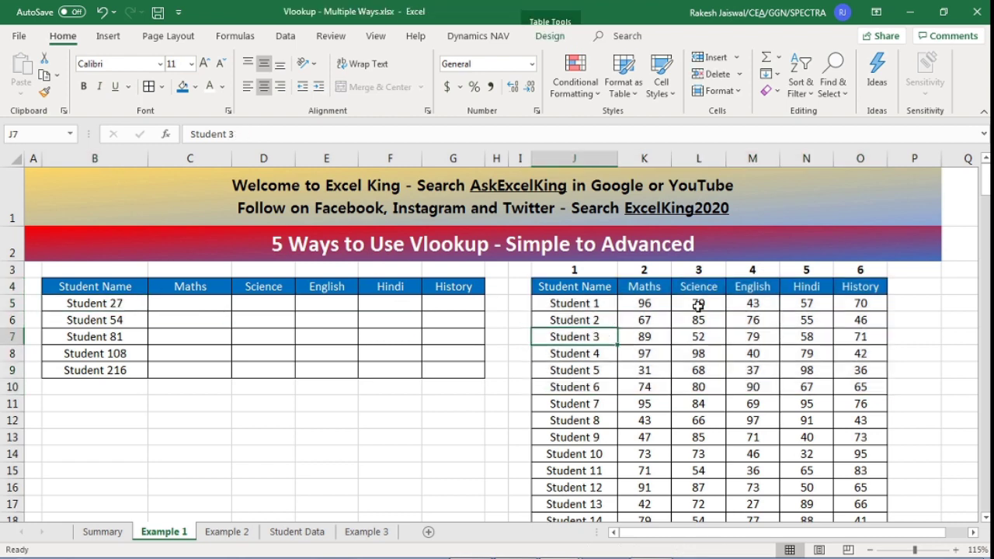
{"action": "key", "text": "Right"}
{"action": "key", "text": "Right"}
{"action": "key", "text": "Right"}
{"action": "left_click", "coordinate": [596, 334]}
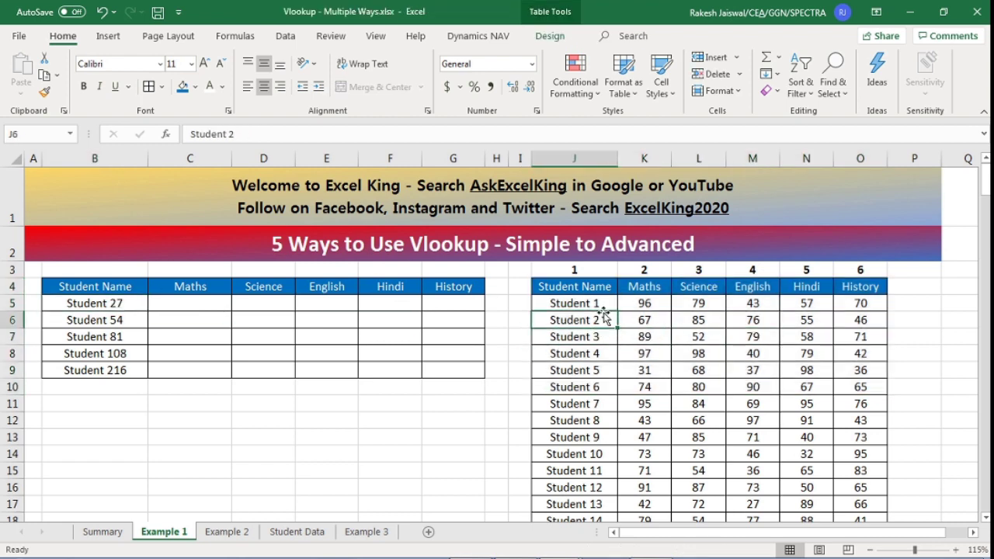
{"action": "left_click_drag", "start_coordinate": [595, 288], "coordinate": [588, 437]}
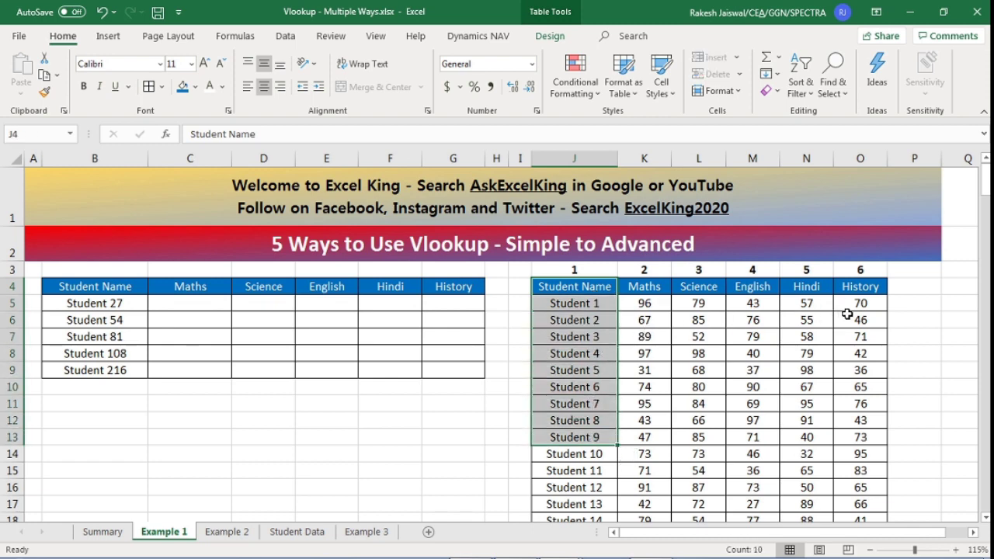
{"action": "left_click", "coordinate": [606, 333]}
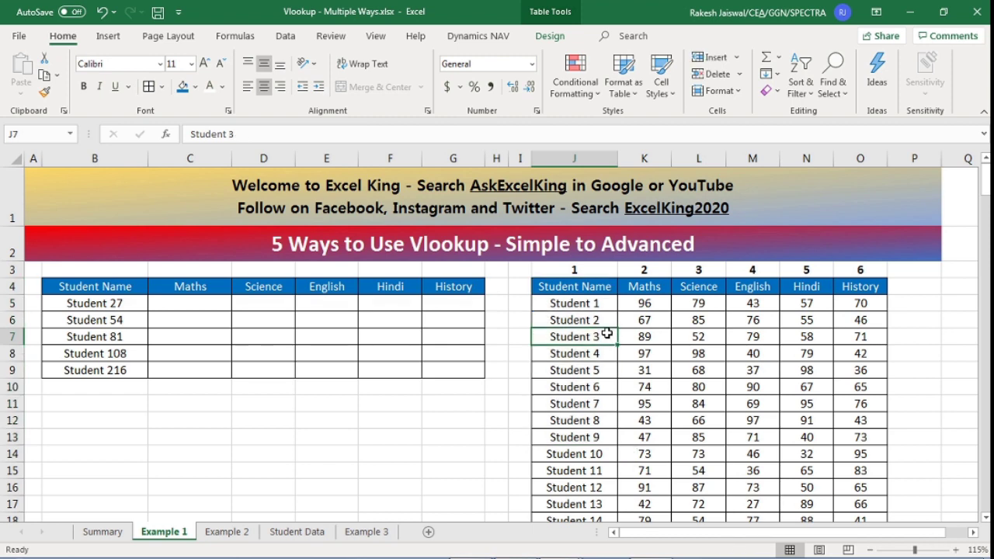
Step: Start a VLOOKUP formula in the Maths cell C5 of Example 1, using B5 as the lookup value
{"action": "left_click", "coordinate": [203, 302]}
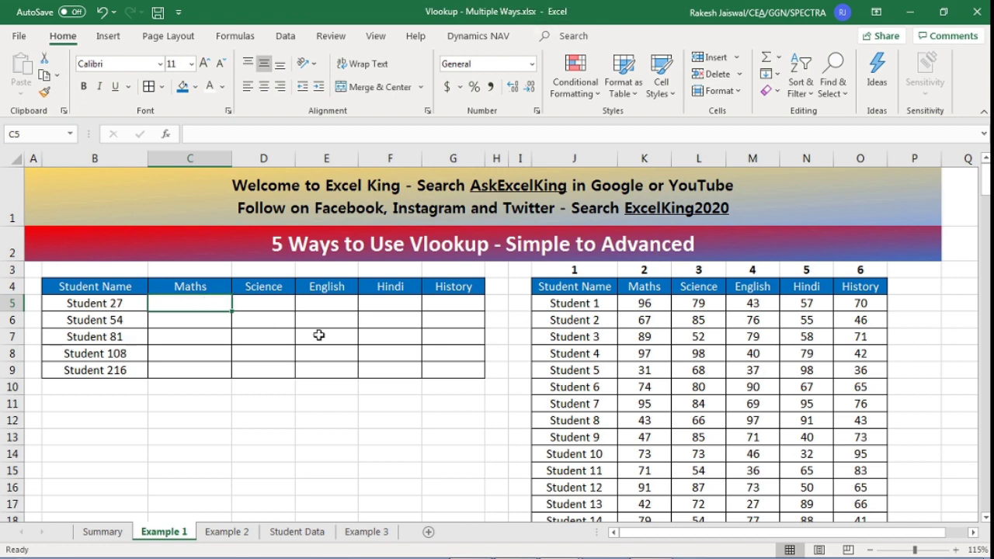
{"action": "type", "text": "=vl"}
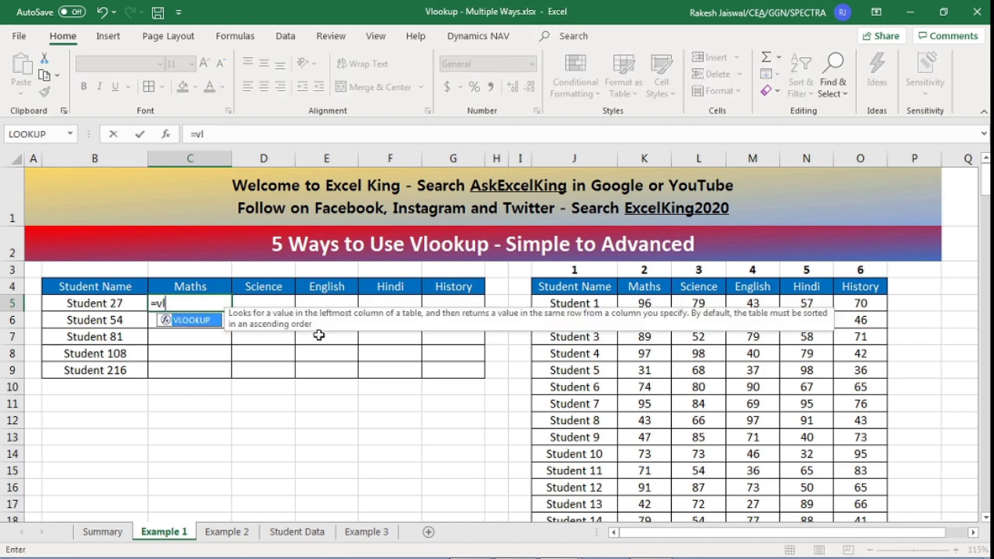
{"action": "double_click", "coordinate": [214, 327]}
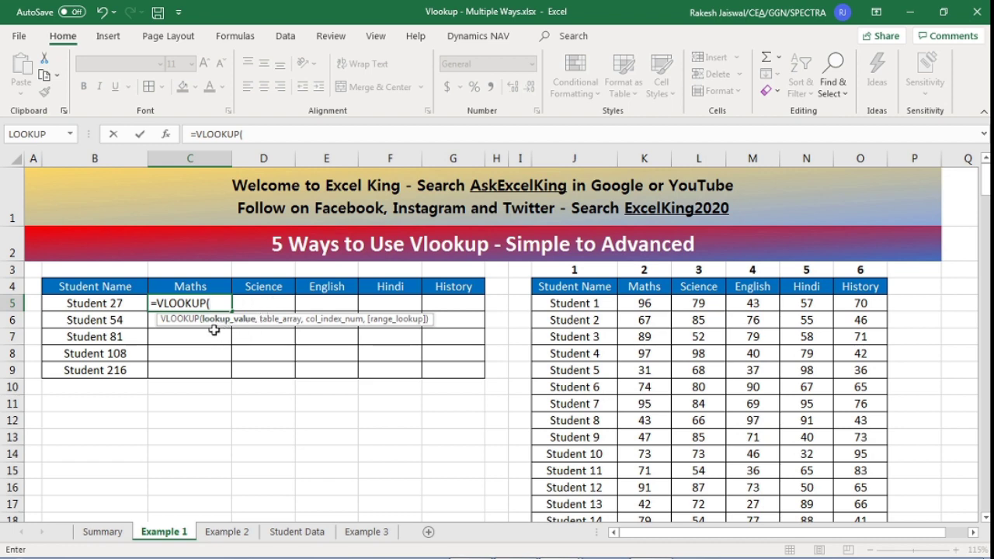
{"action": "left_click", "coordinate": [123, 303]}
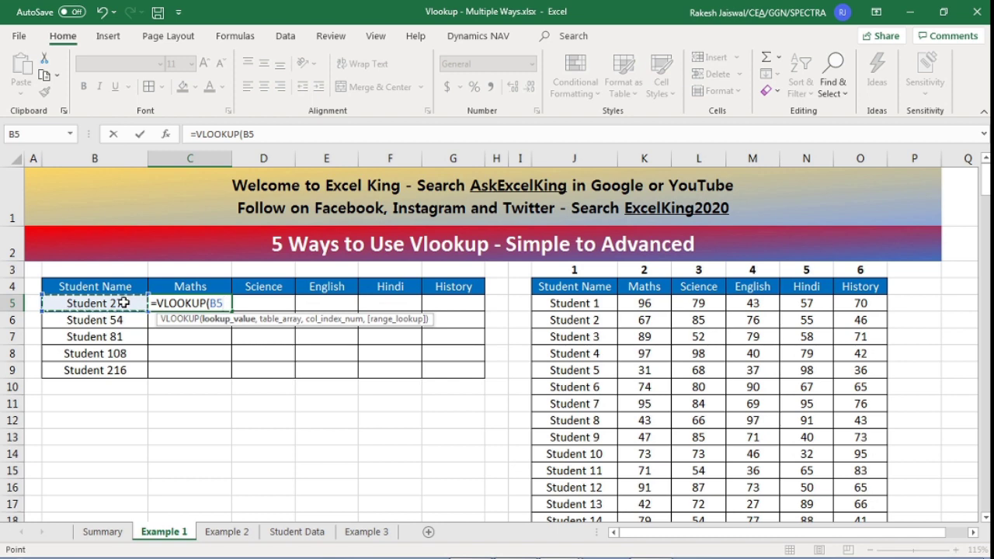
{"action": "type", "text": ","}
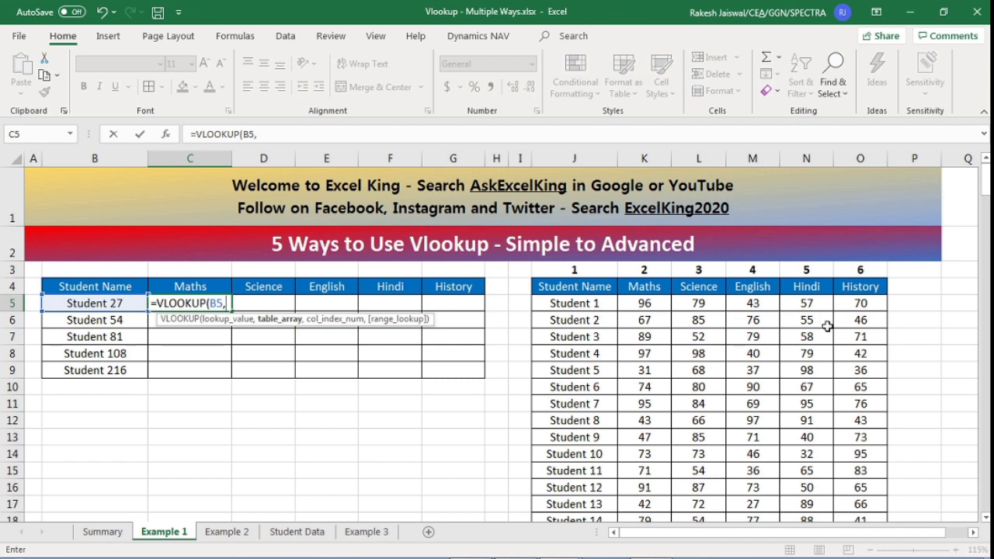
Step: Set the VLOOKUP's table array to the whole marks table including its headers, Table3[#All]
{"action": "left_click", "coordinate": [599, 286]}
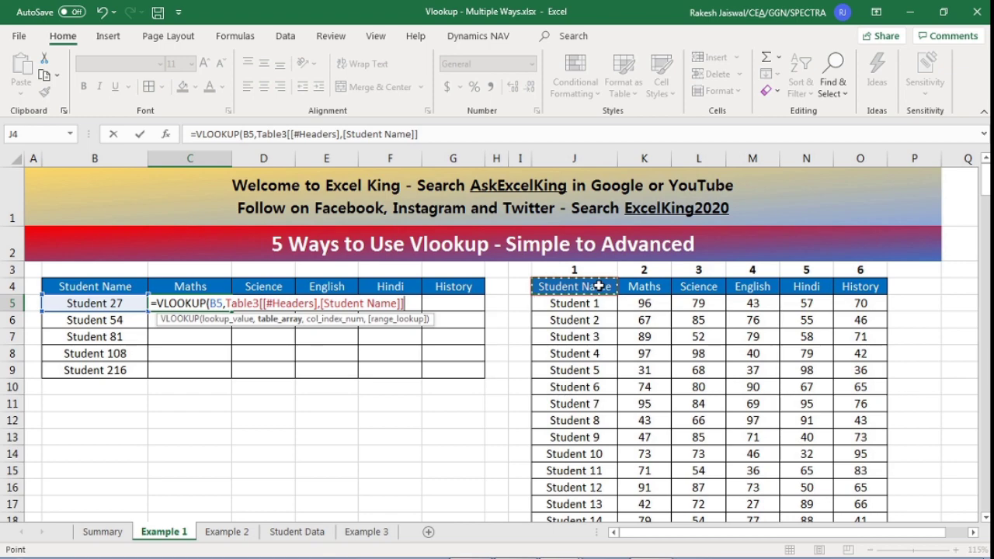
{"action": "key", "text": "shift+Right"}
{"action": "key", "text": "shift+Right"}
{"action": "key", "text": "shift+Right"}
{"action": "key", "text": "shift+Right"}
{"action": "key", "text": "shift+Right"}
{"action": "key", "text": "ctrl+shift+Down"}
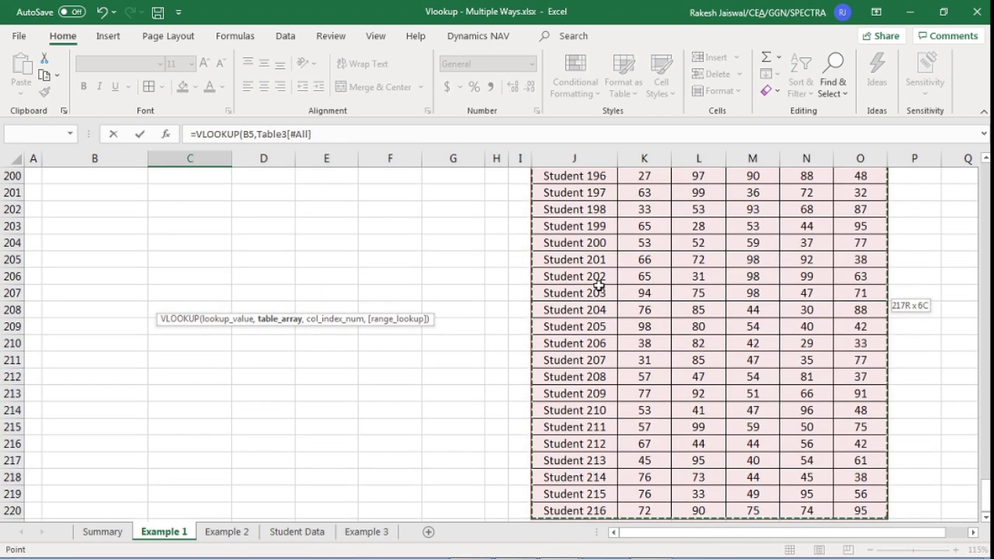
{"action": "type", "text": ","}
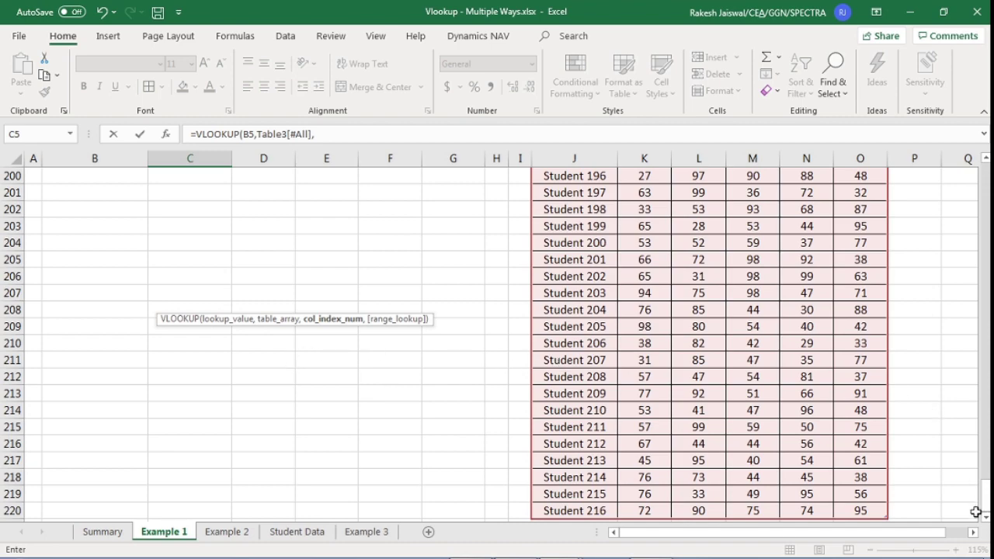
Step: Complete the C5 VLOOKUP with column index 2 and range lookup 0 for an exact match
{"action": "left_click_drag", "start_coordinate": [987, 505], "coordinate": [988, 441]}
{"action": "left_click_drag", "start_coordinate": [986, 292], "coordinate": [988, 178]}
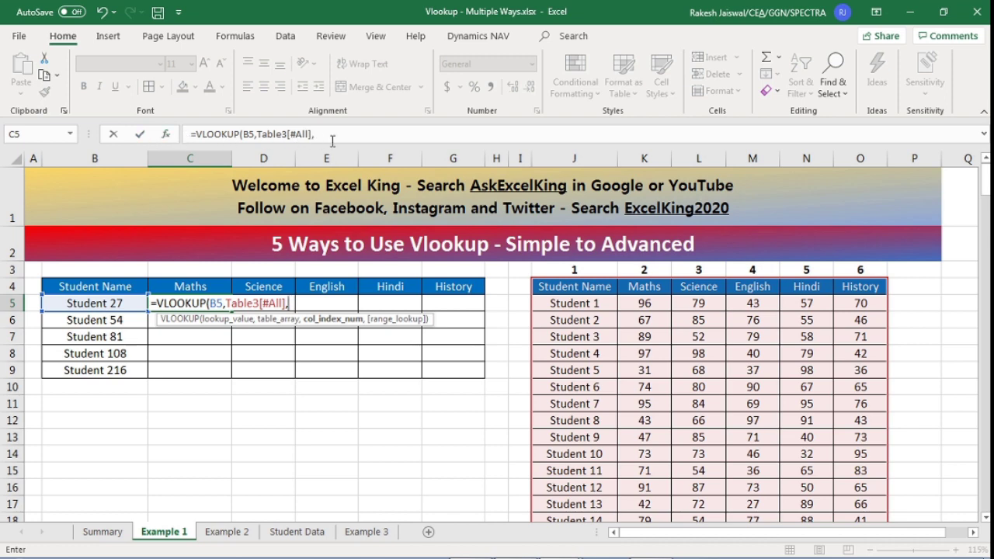
{"action": "type", "text": "2,"}
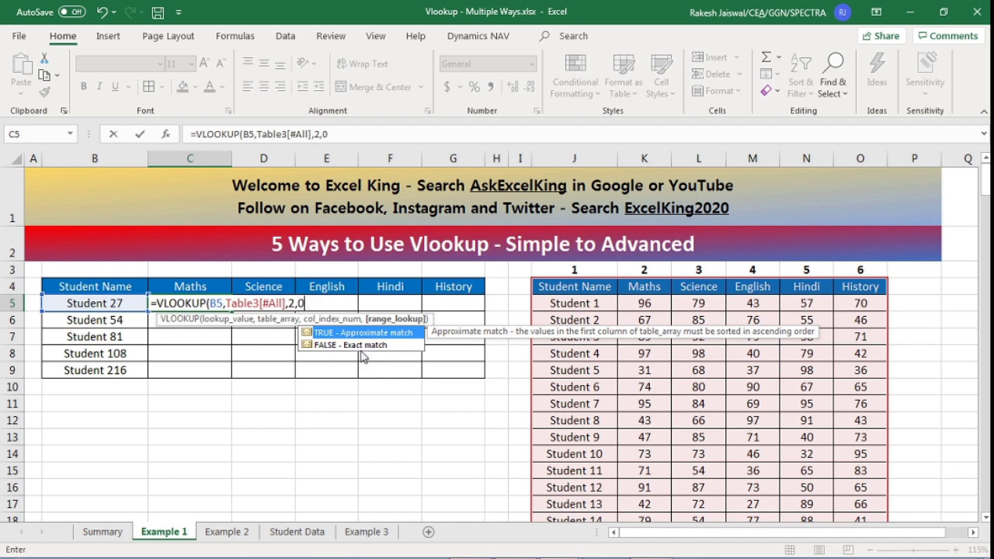
{"action": "type", "text": "0"}
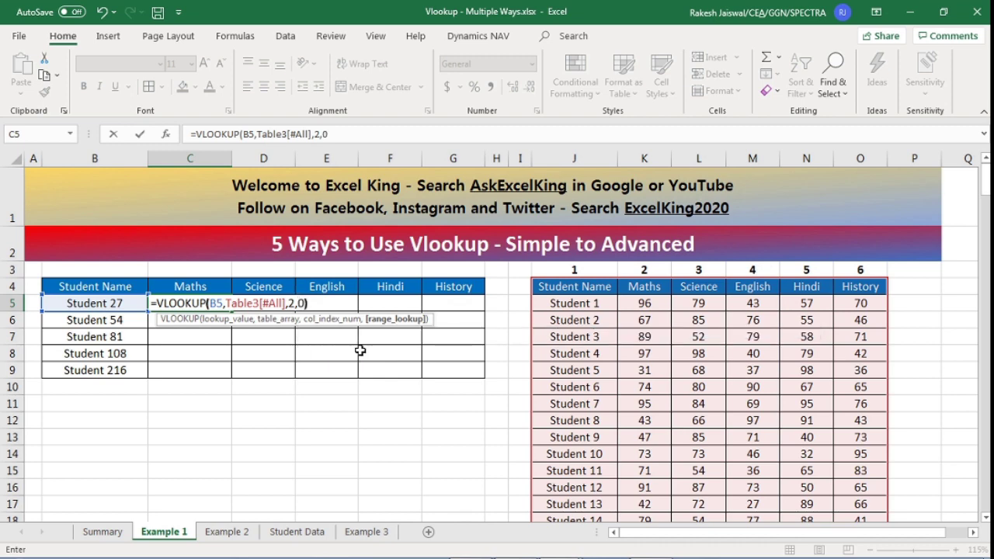
{"action": "type", "text": ")"}
{"action": "key", "text": "Return"}
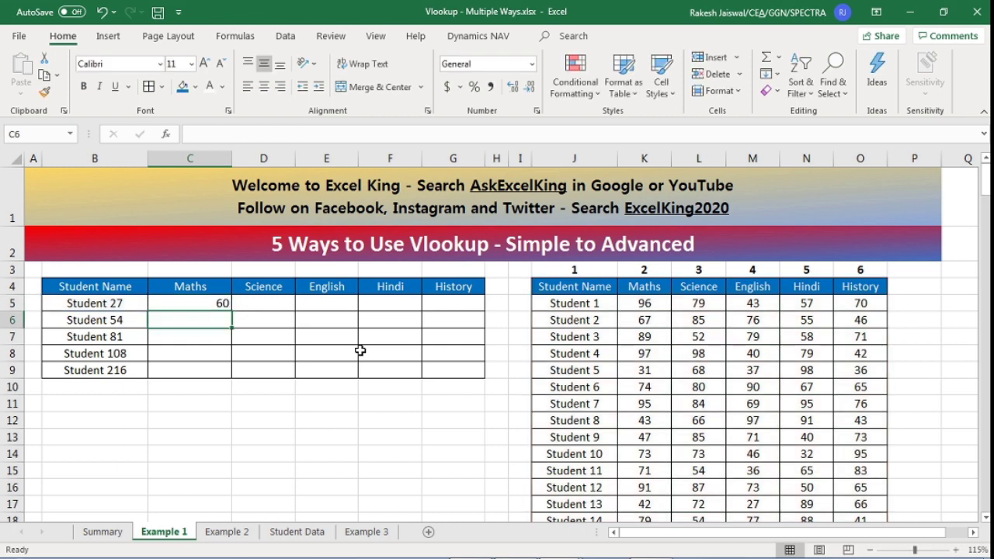
{"action": "left_click", "coordinate": [206, 301]}
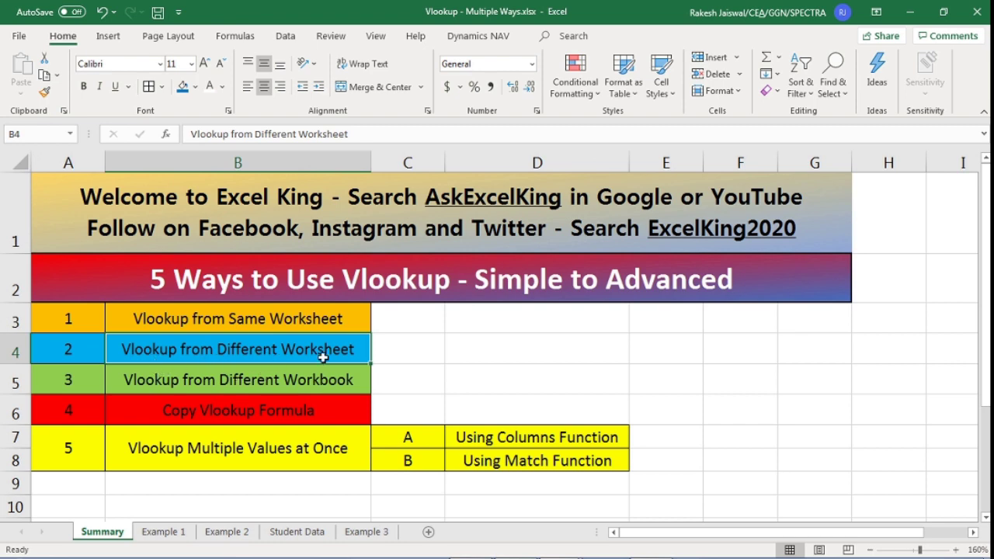
Step: Examine the empty marks table B4:G9 on the Example 2 sheet and the source table on the Student Data sheet
{"action": "left_click", "coordinate": [226, 532]}
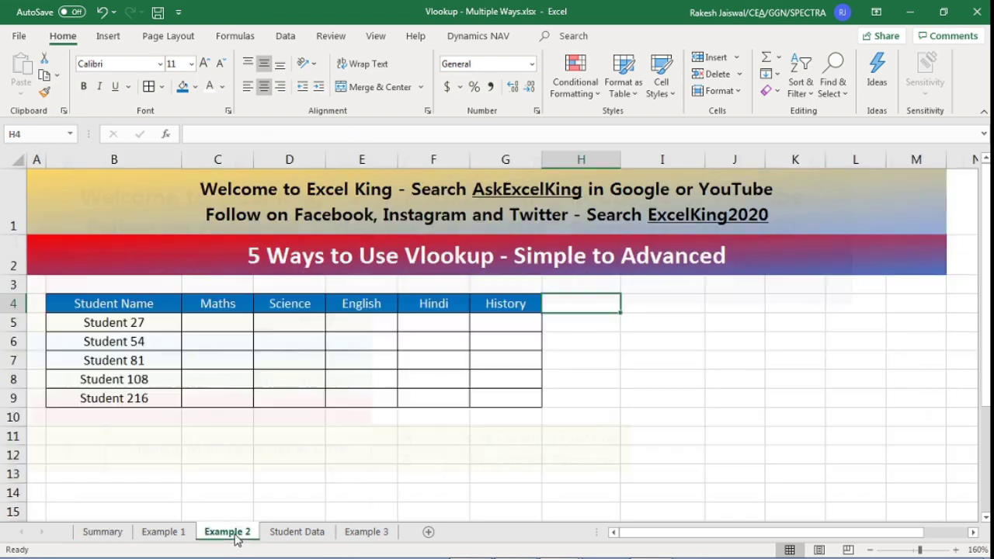
{"action": "left_click", "coordinate": [199, 415]}
{"action": "left_click_drag", "start_coordinate": [142, 303], "coordinate": [493, 407]}
{"action": "left_click", "coordinate": [513, 373]}
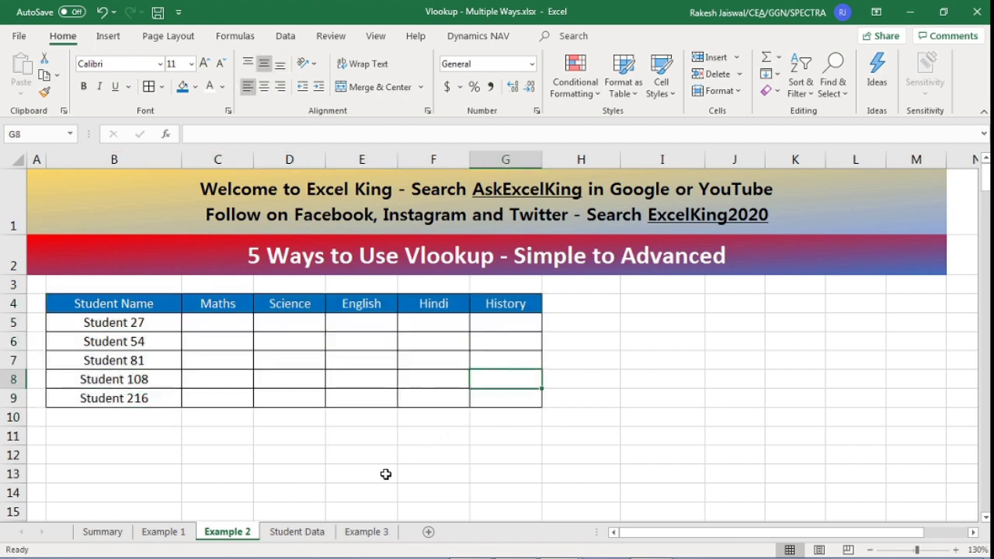
{"action": "left_click", "coordinate": [295, 535]}
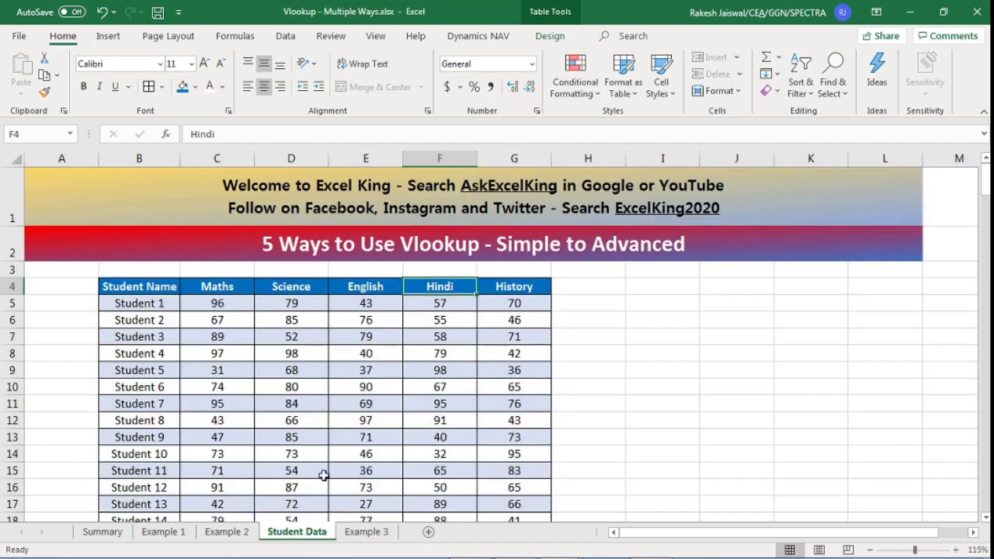
{"action": "left_click", "coordinate": [375, 374]}
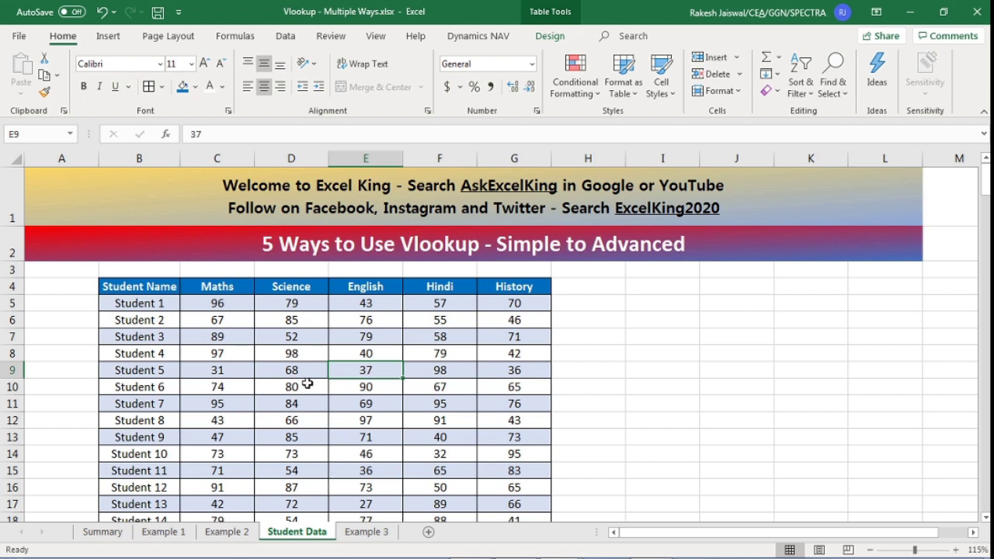
Step: Start a VLOOKUP formula in the Maths cell C5 of the Example 2 sheet, using B5 as the lookup value
{"action": "left_click", "coordinate": [227, 532]}
{"action": "left_click", "coordinate": [240, 325]}
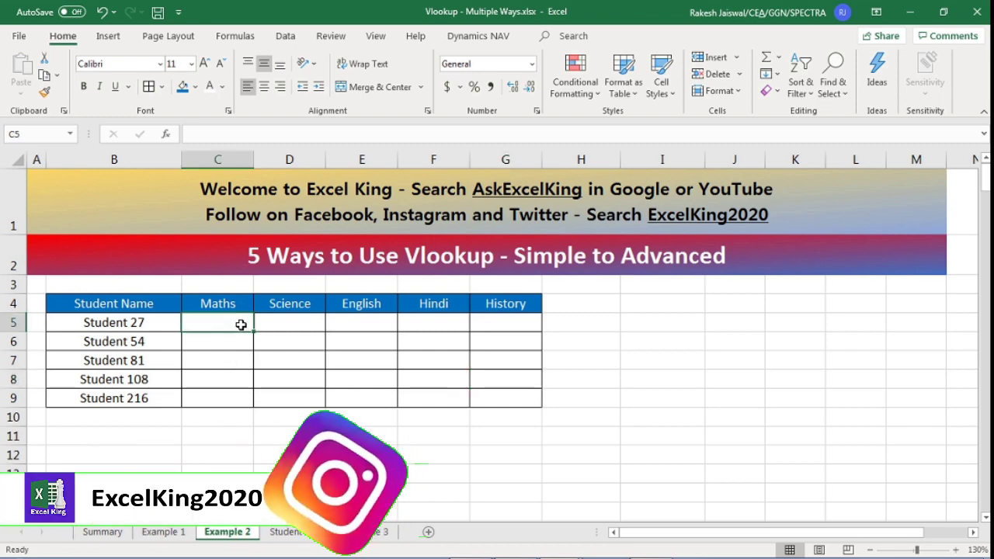
{"action": "type", "text": "=vl"}
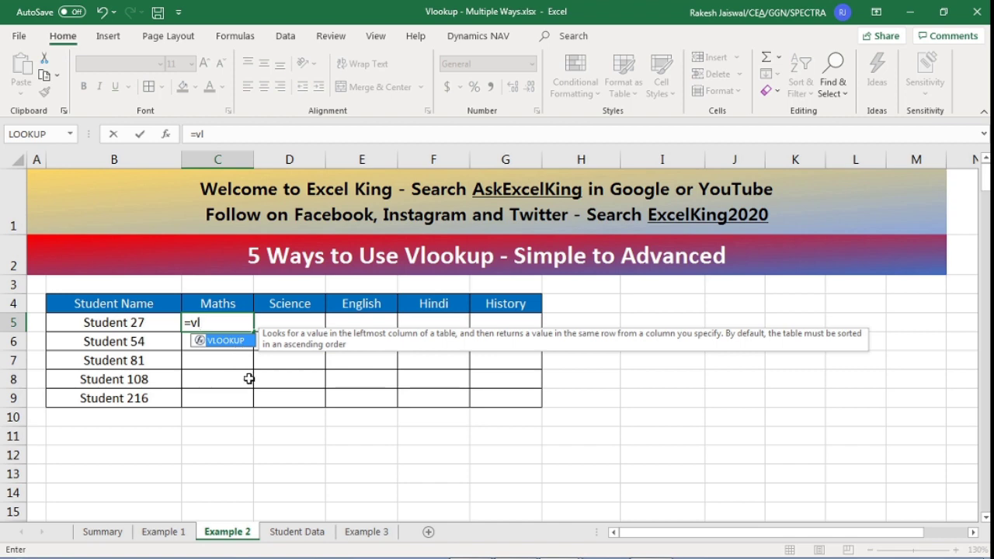
{"action": "key", "text": "Tab"}
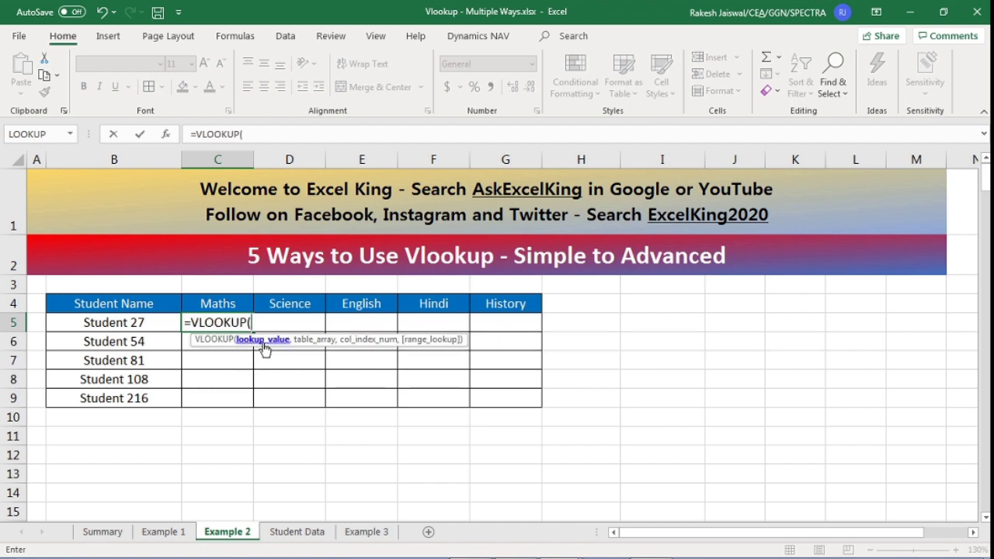
{"action": "left_click", "coordinate": [147, 325]}
{"action": "type", "text": ","}
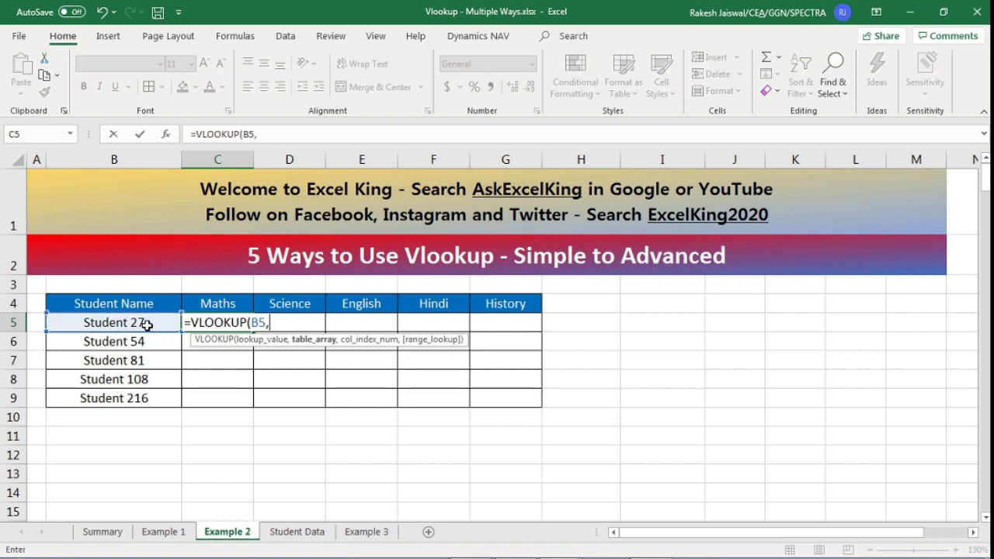
Step: Set the table array to the whole marks table with headers on the Student Data sheet, Table356[#All]
{"action": "left_click", "coordinate": [296, 533]}
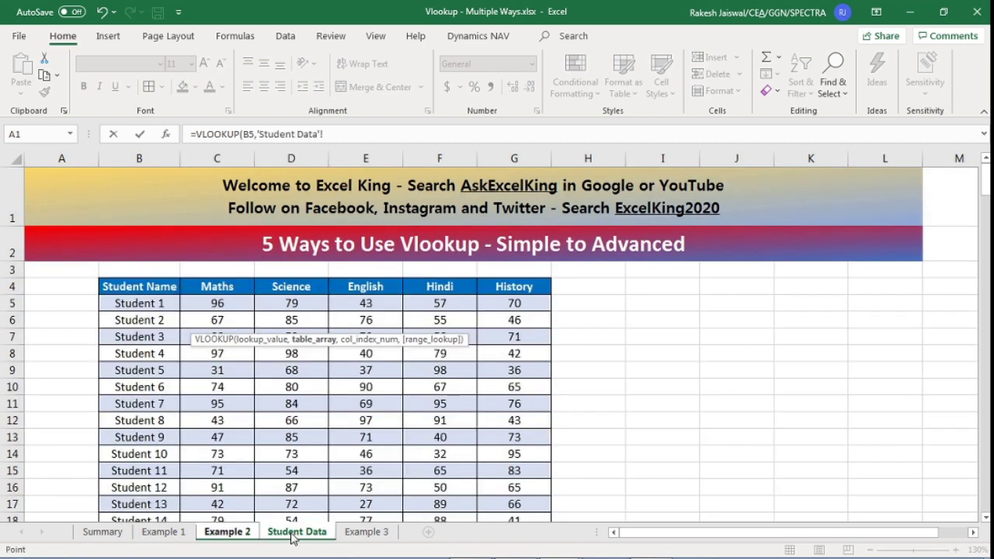
{"action": "left_click_drag", "start_coordinate": [155, 287], "coordinate": [553, 520]}
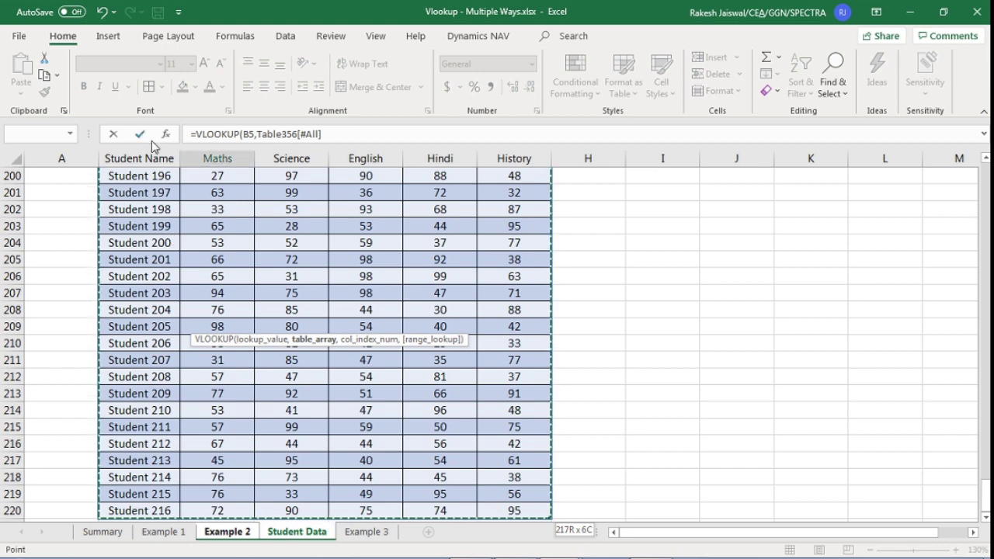
{"action": "left_click", "coordinate": [337, 134]}
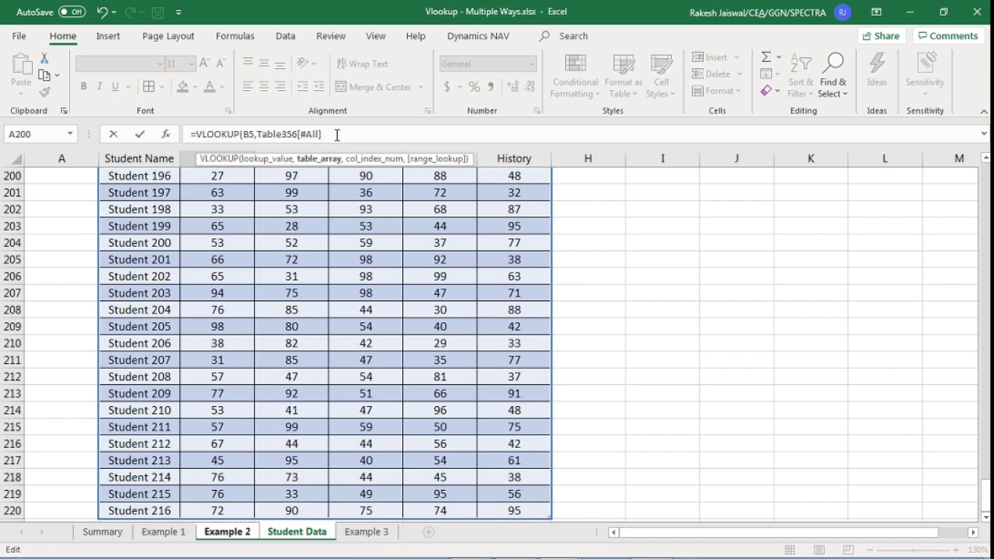
{"action": "type", "text": ","}
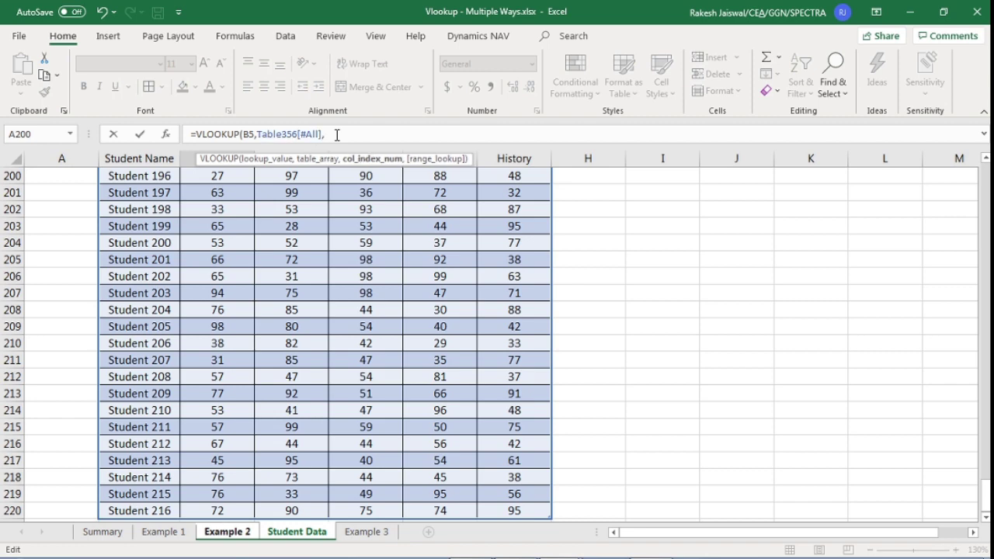
Step: Finish the Example 2 VLOOKUP in C5 with column index 2 and exact match 0
{"action": "left_click_drag", "start_coordinate": [986, 491], "coordinate": [985, 175]}
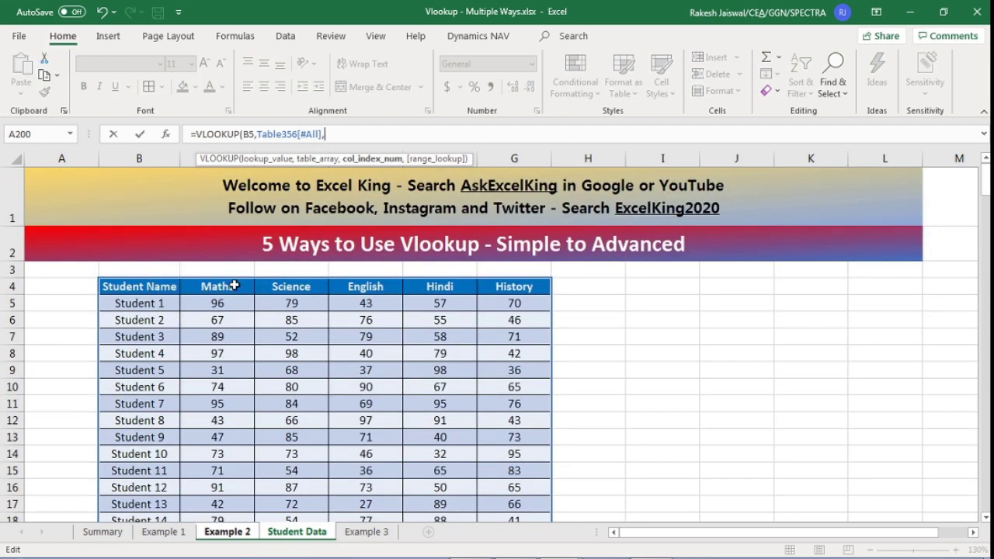
{"action": "type", "text": ",0"}
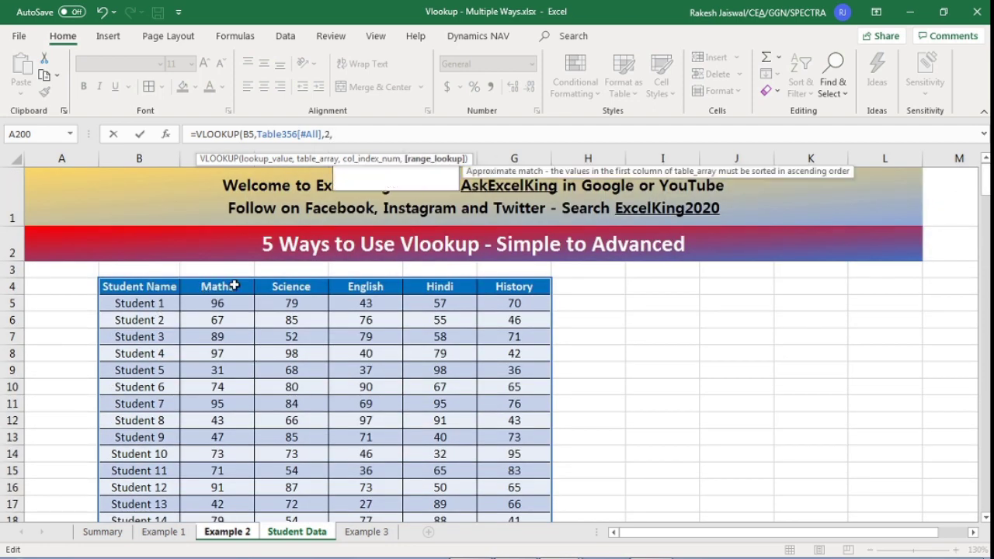
{"action": "key", "text": "Return"}
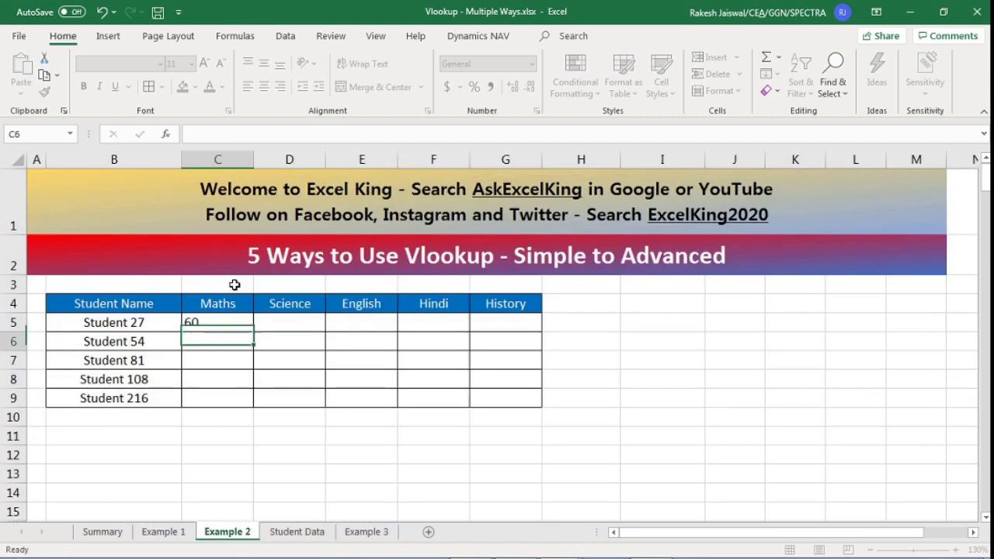
{"action": "left_click", "coordinate": [215, 325]}
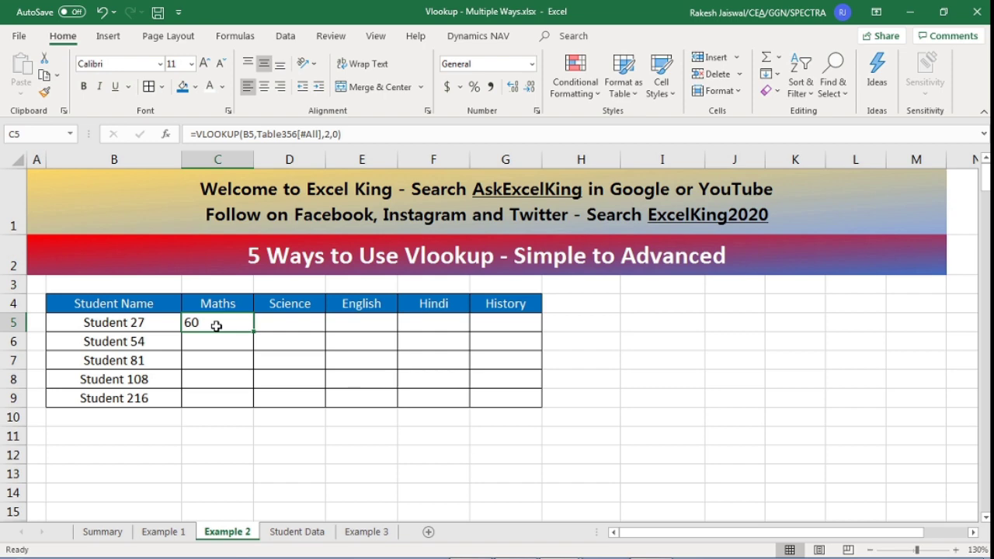
Step: Check the Vlookup from Different Workbook entry on the Summary sheet and examine the empty table B4:G9 on Example 3
{"action": "left_click", "coordinate": [102, 533]}
{"action": "left_click", "coordinate": [205, 379]}
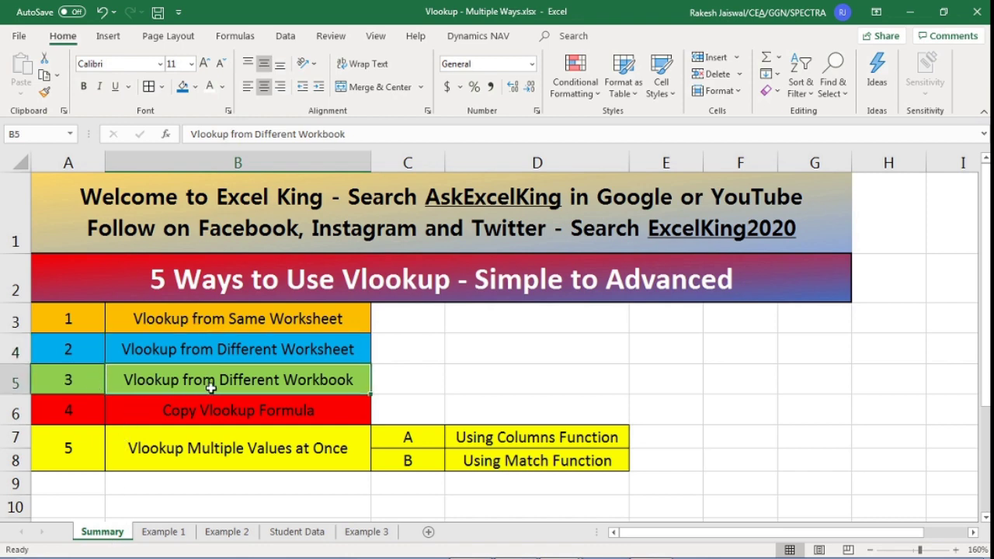
{"action": "left_click", "coordinate": [296, 533]}
{"action": "left_click", "coordinate": [367, 532]}
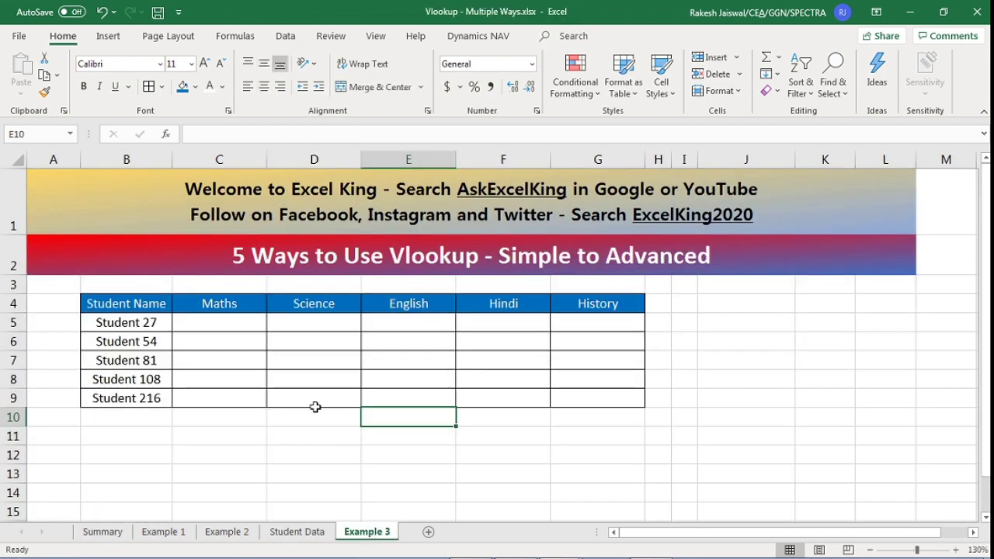
{"action": "left_click_drag", "start_coordinate": [151, 304], "coordinate": [593, 398]}
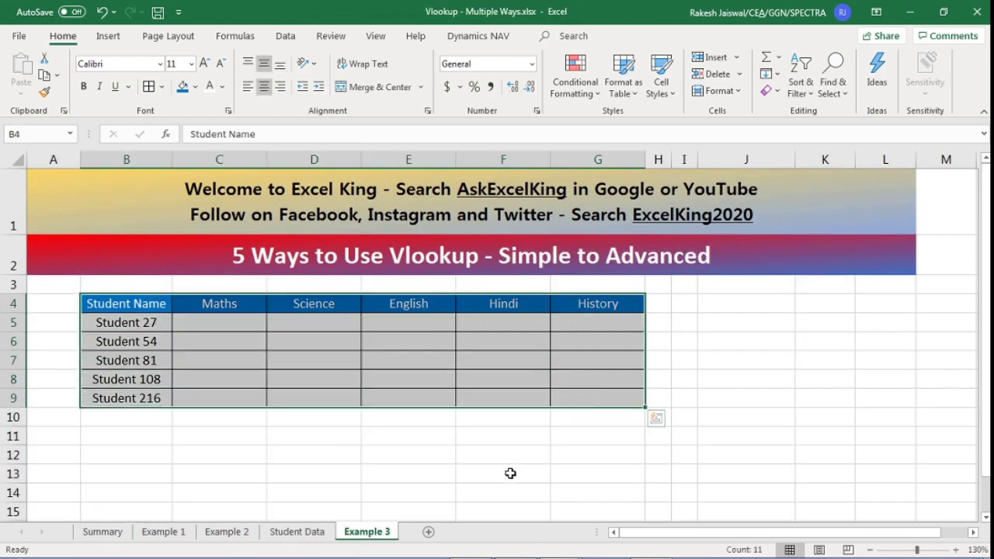
Step: Switch to the Student Data.xlsx workbook and examine its marks table, starting from the Student Name header
{"action": "mouse_move", "coordinate": [470, 553]}
{"action": "left_click", "coordinate": [564, 551]}
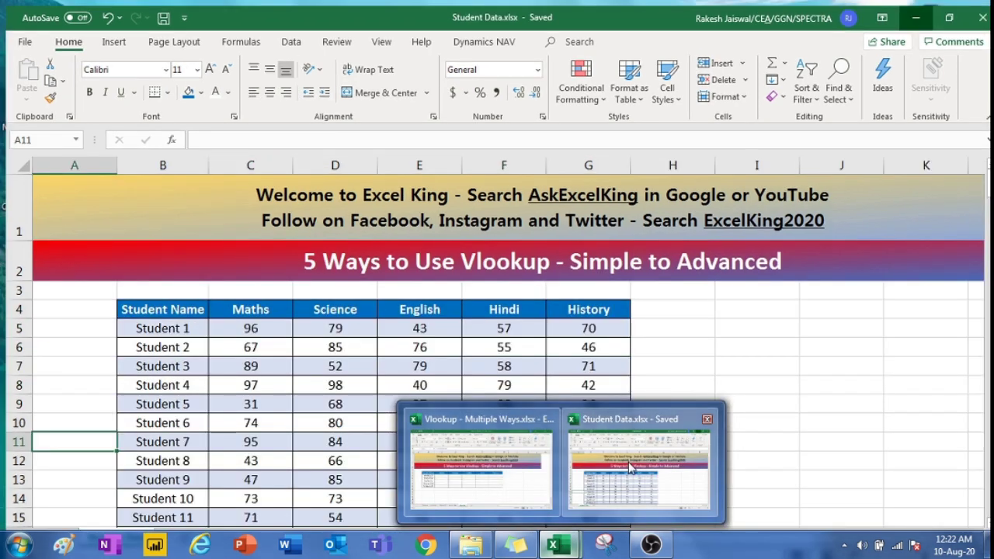
{"action": "left_click", "coordinate": [629, 464]}
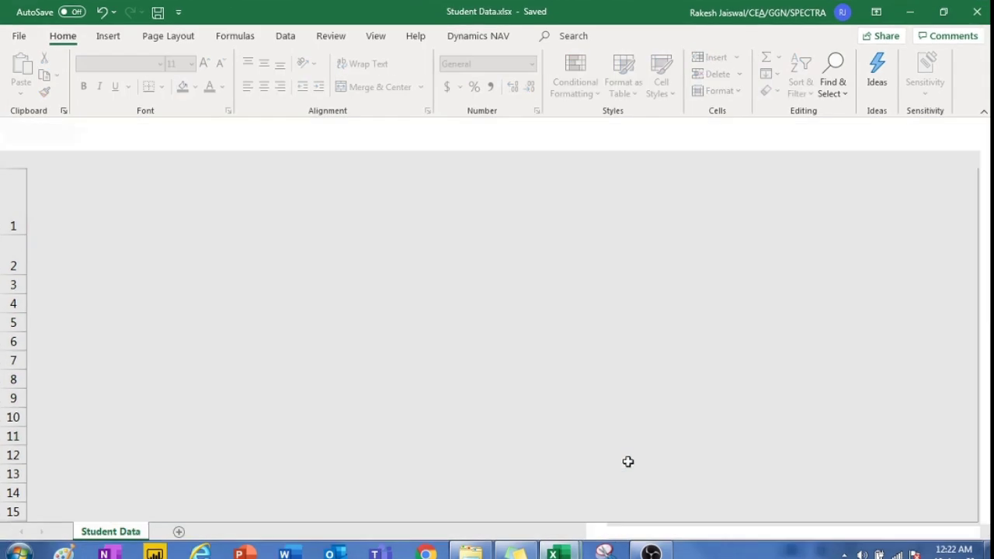
{"action": "left_click", "coordinate": [368, 345]}
{"action": "left_click", "coordinate": [193, 305]}
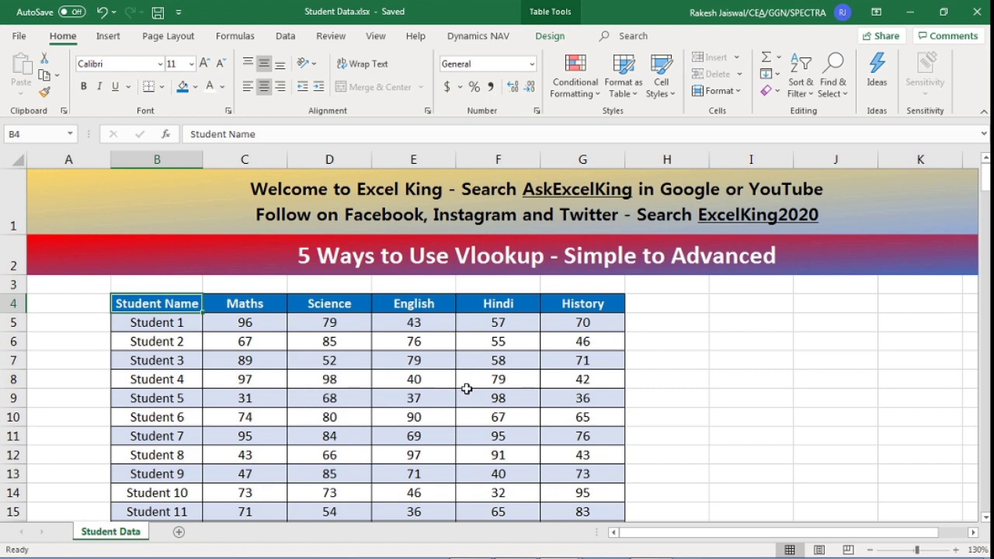
Step: Switch back to the Vlookup - Multiple Ways workbook and start a VLOOKUP in C5 of Example 3 with lookup value B5
{"action": "mouse_move", "coordinate": [556, 543]}
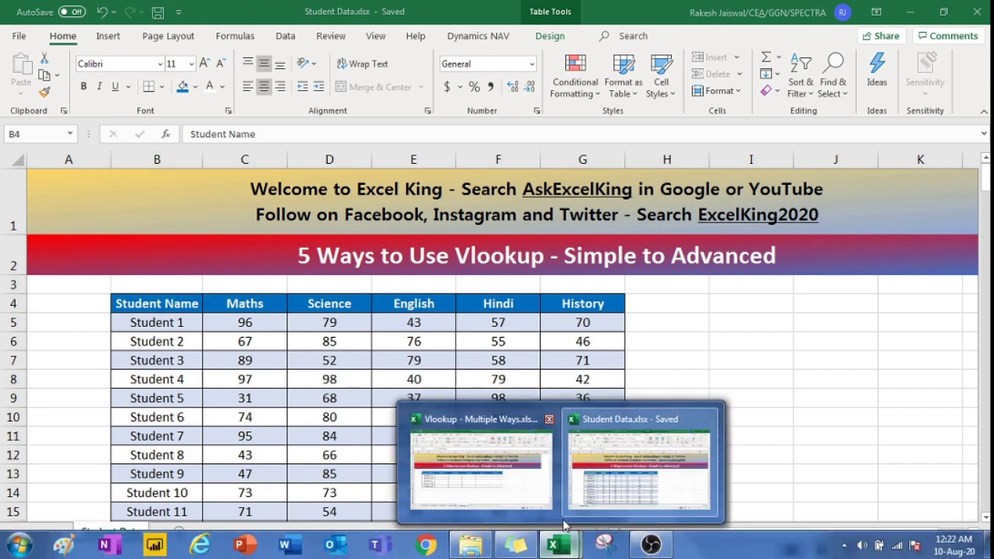
{"action": "left_click", "coordinate": [481, 462]}
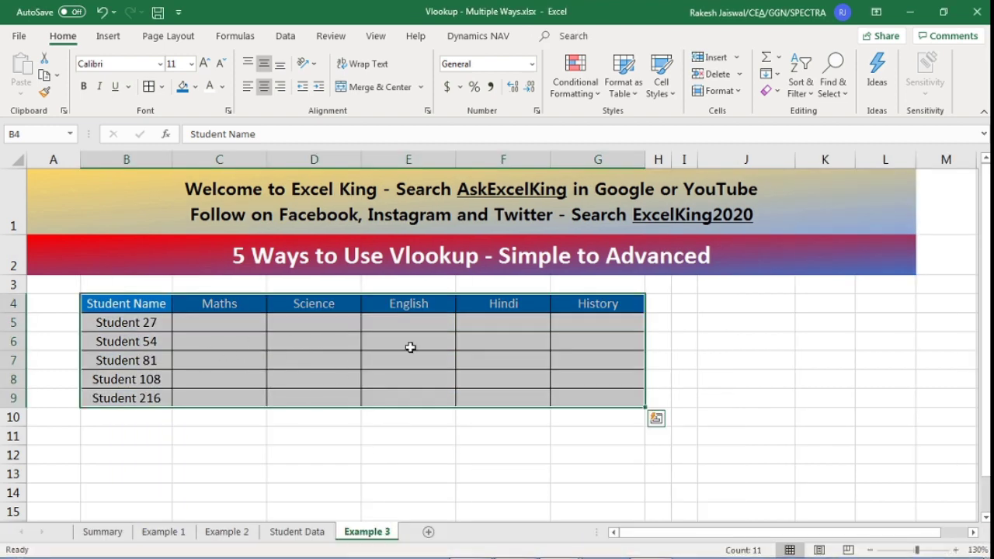
{"action": "left_click", "coordinate": [355, 357]}
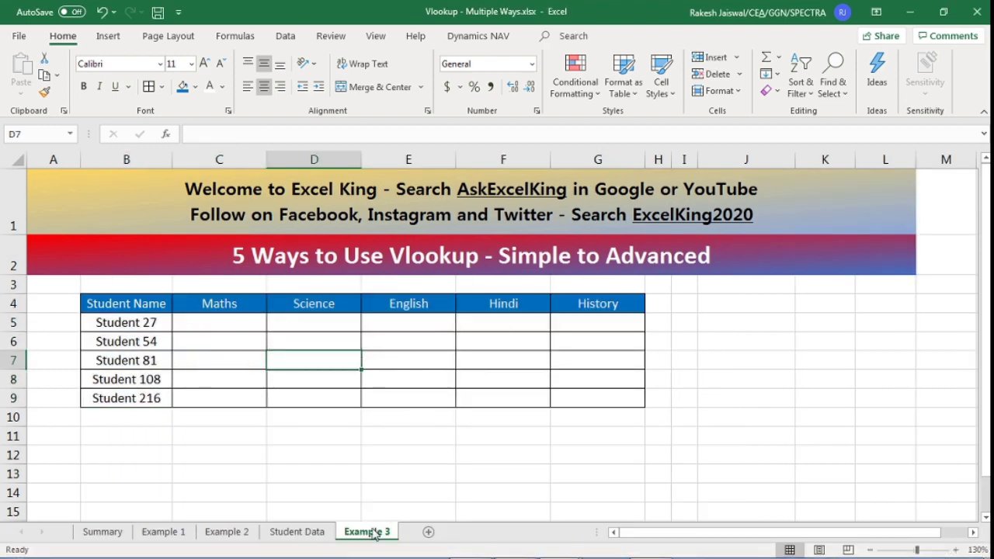
{"action": "left_click", "coordinate": [235, 320]}
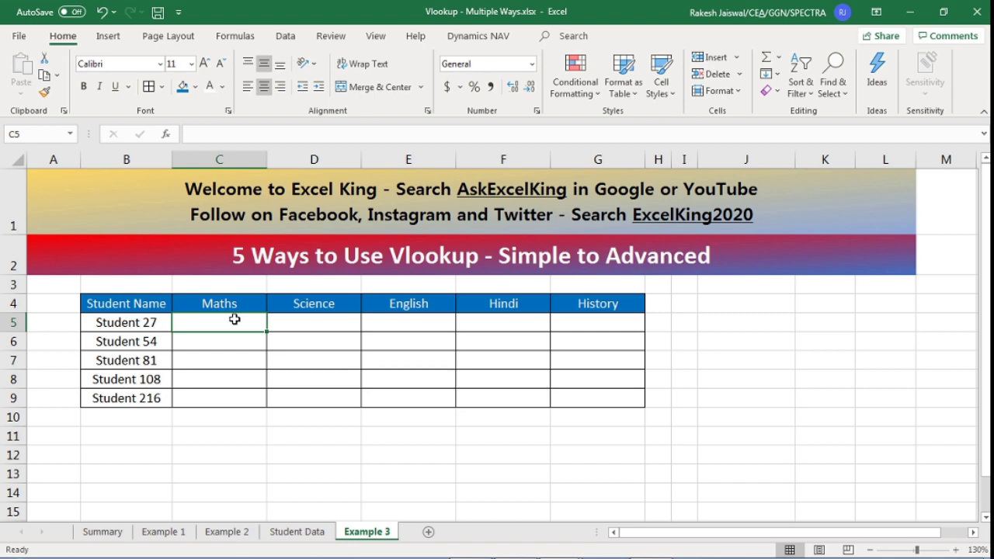
{"action": "type", "text": "=vl"}
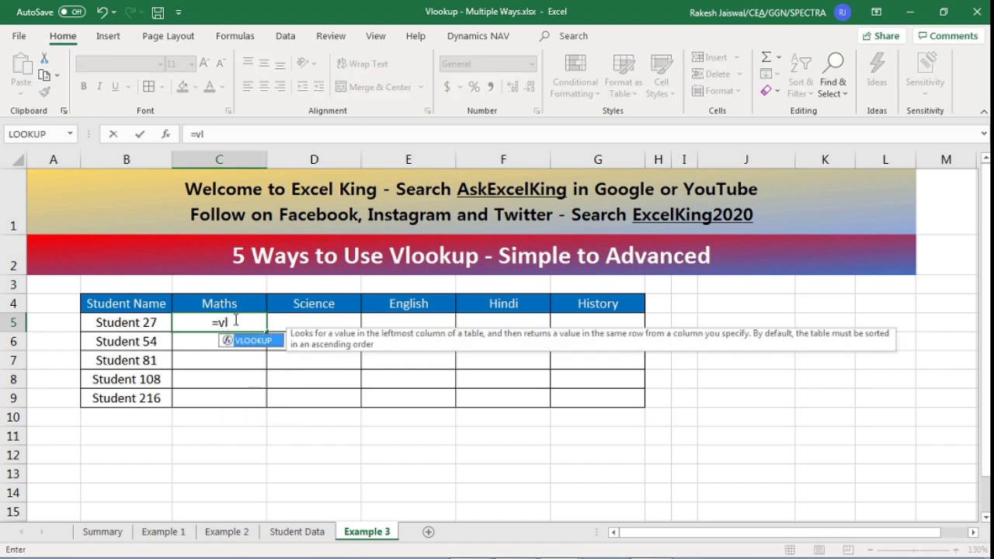
{"action": "double_click", "coordinate": [257, 346]}
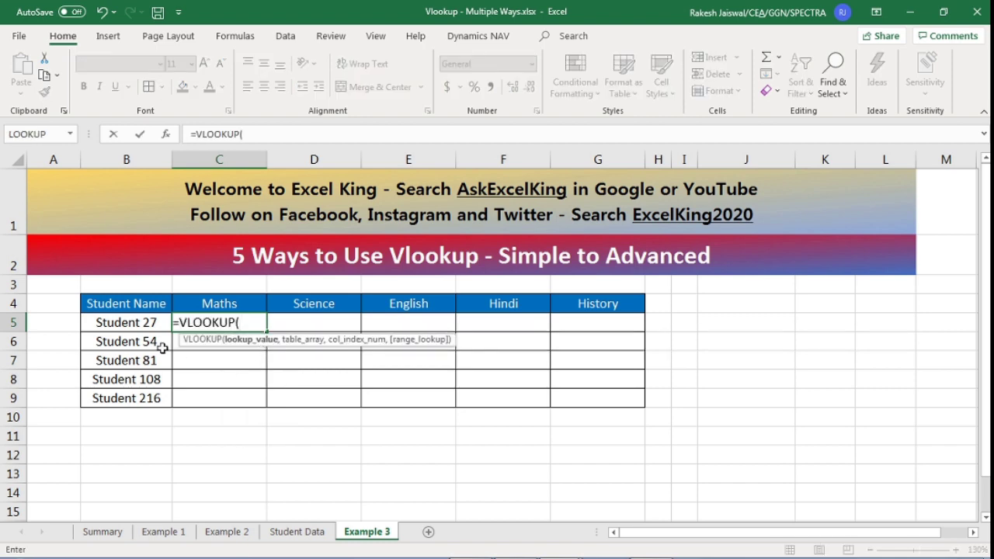
{"action": "left_click", "coordinate": [144, 318]}
{"action": "type", "text": ","}
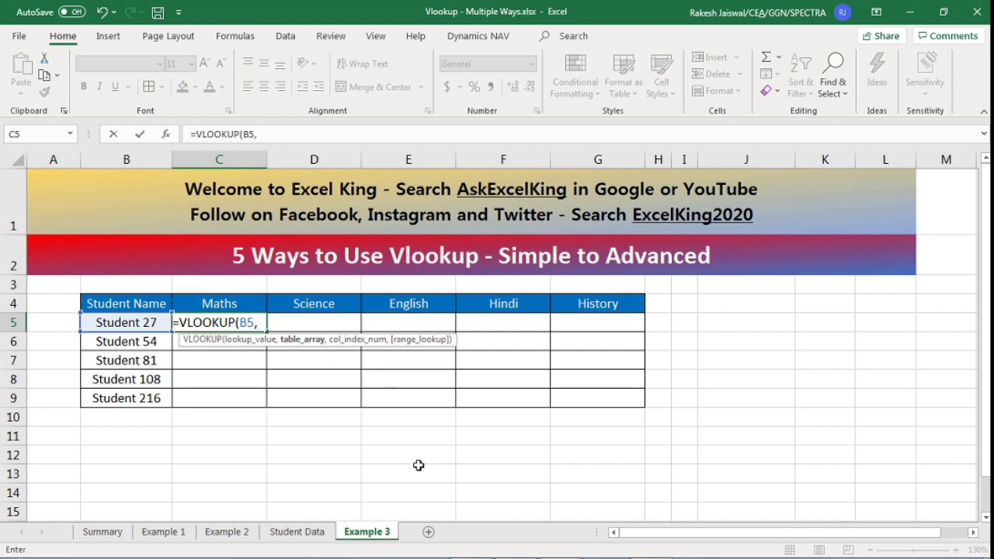
Step: Set the table array to the whole marks table with headers in the Student Data.xlsx workbook, Table356[#All]
{"action": "mouse_move", "coordinate": [501, 556]}
{"action": "mouse_move", "coordinate": [572, 549]}
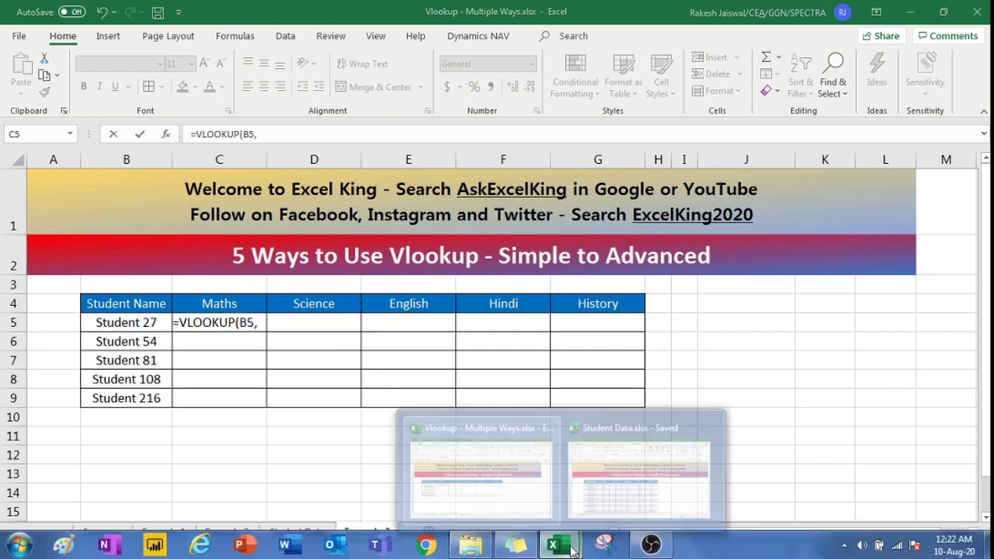
{"action": "left_click", "coordinate": [618, 447]}
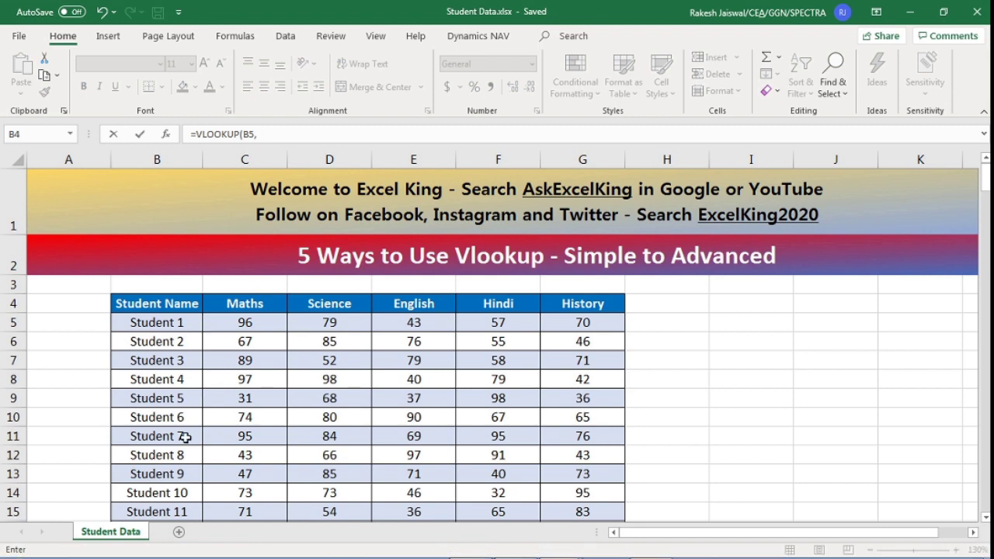
{"action": "left_click", "coordinate": [170, 304]}
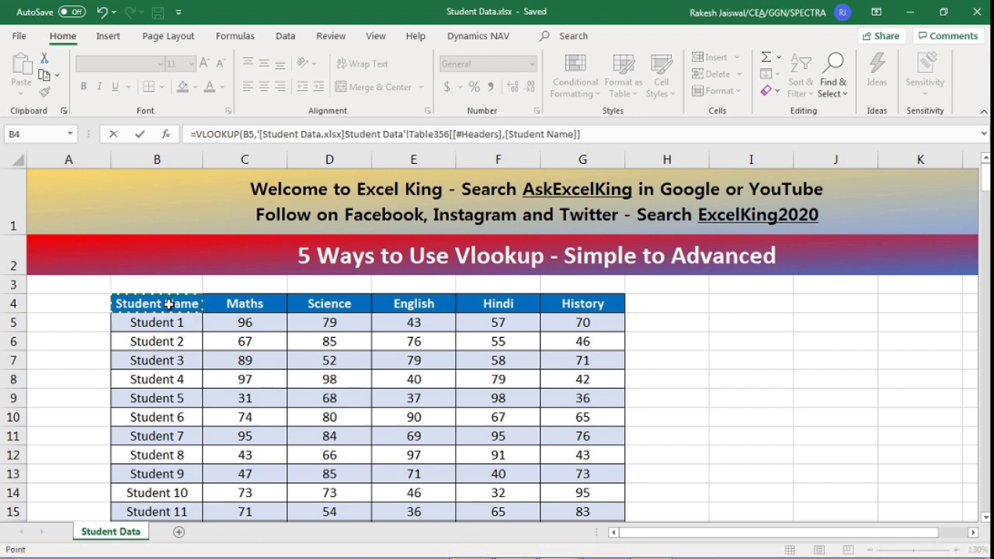
{"action": "key", "text": "shift+Right"}
{"action": "key", "text": "shift+Right"}
{"action": "key", "text": "shift+Right"}
{"action": "key", "text": "shift+Right"}
{"action": "key", "text": "shift+Right"}
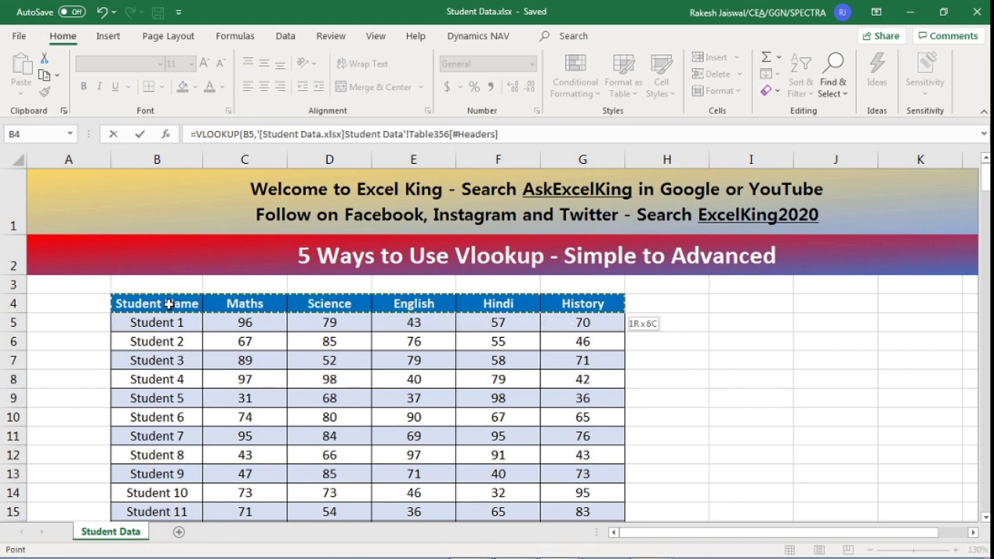
{"action": "key", "text": "ctrl+shift+Down"}
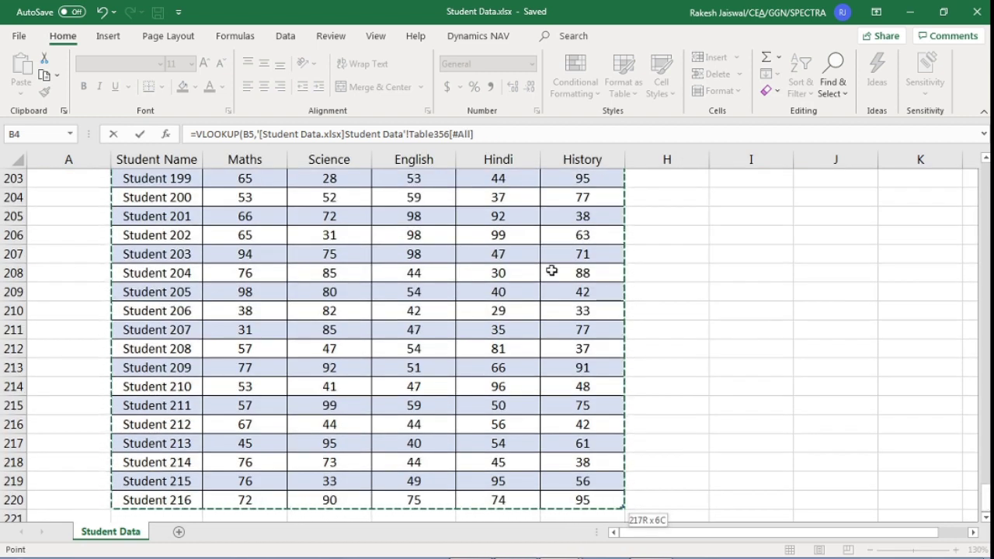
Step: Finish the Example 3 VLOOKUP with column index 2 and exact match 0, and check the formula in C5
{"action": "left_click", "coordinate": [486, 136]}
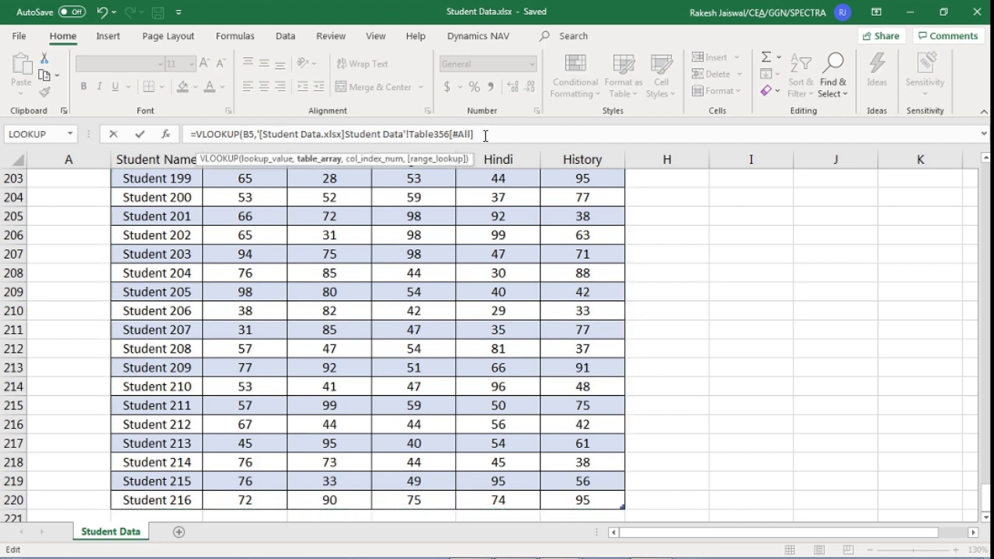
{"action": "type", "text": ","}
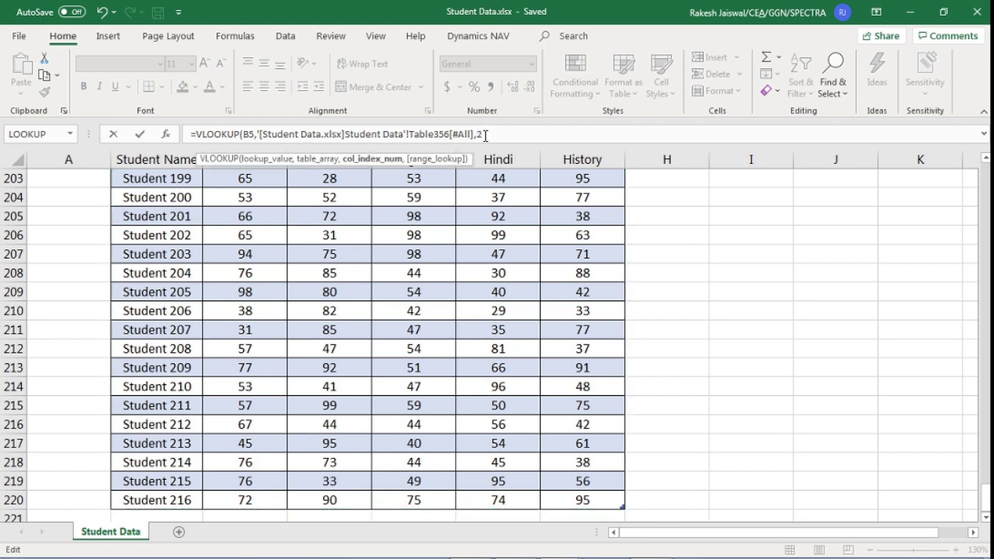
{"action": "type", "text": "2,"}
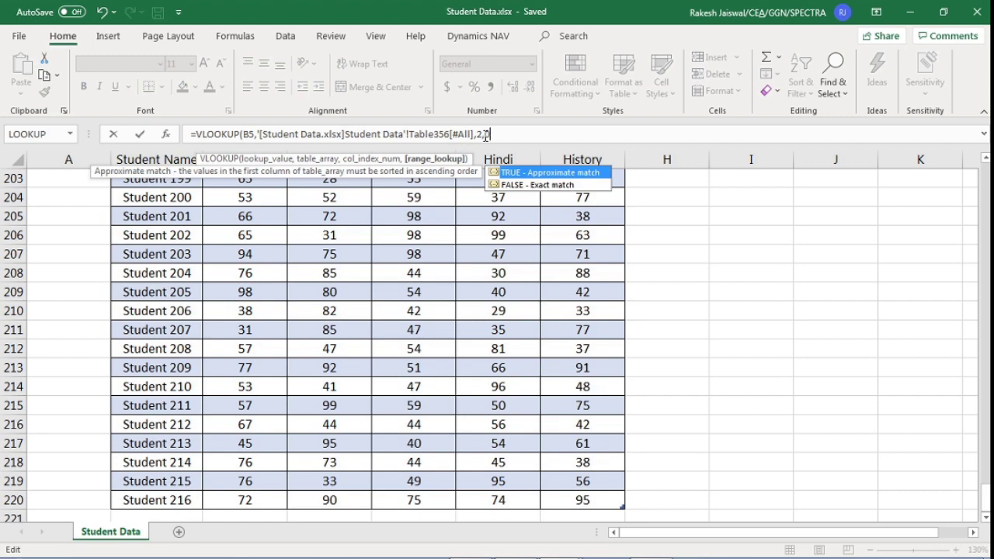
{"action": "type", "text": "0"}
{"action": "key", "text": "Return"}
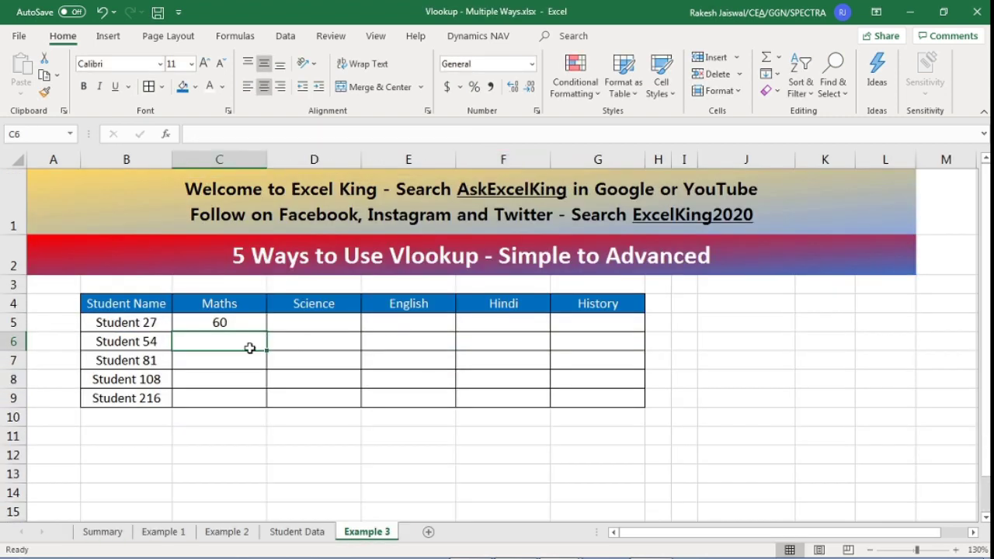
{"action": "left_click", "coordinate": [247, 324]}
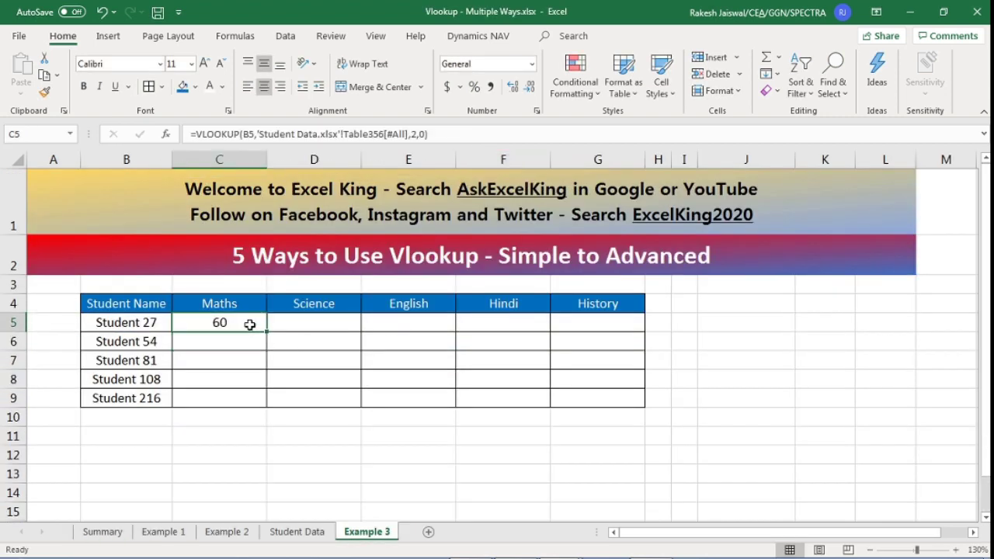
Step: Review the first three VLOOKUP methods on the Summary sheet and the fourth entry, Copy Vlookup Formula
{"action": "left_click", "coordinate": [121, 535]}
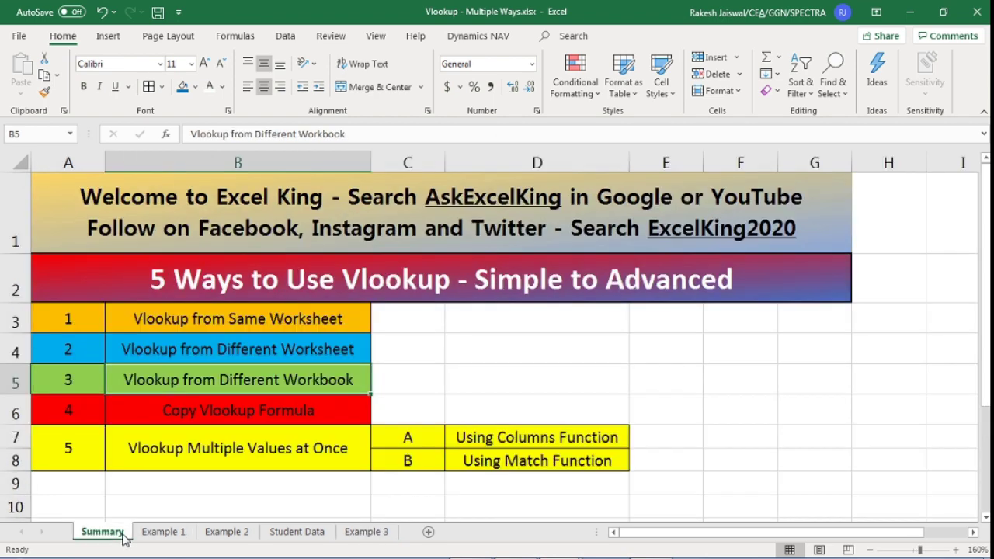
{"action": "left_click", "coordinate": [231, 318]}
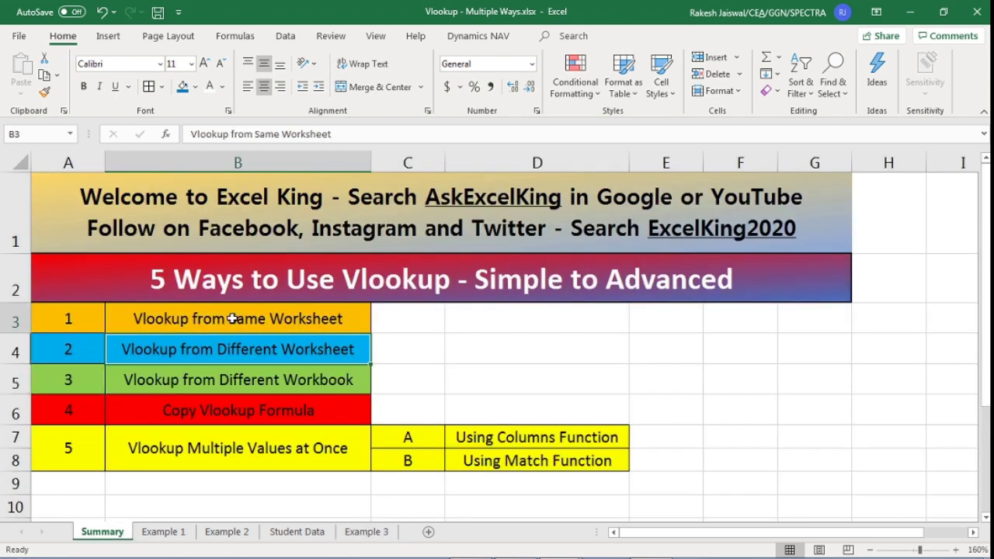
{"action": "left_click", "coordinate": [330, 351]}
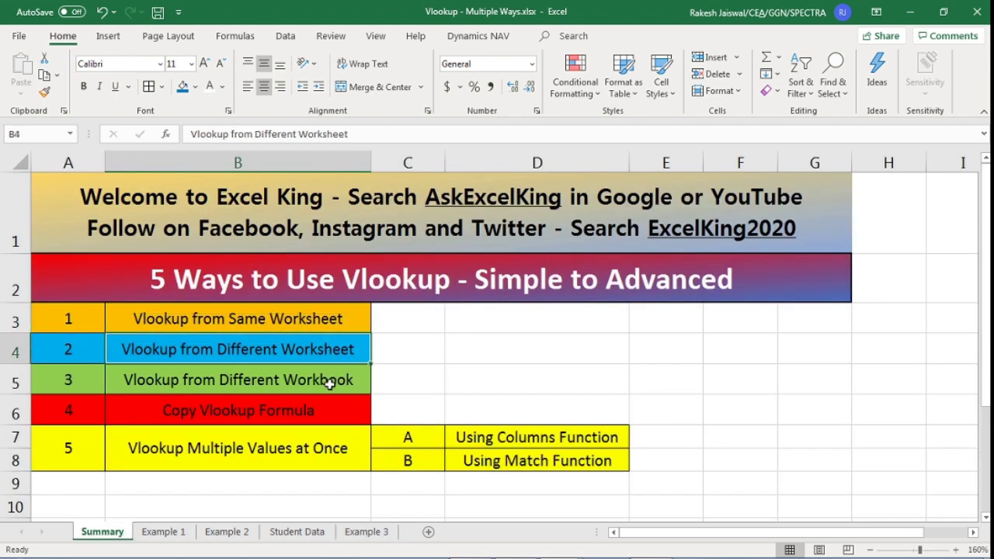
{"action": "left_click", "coordinate": [329, 383]}
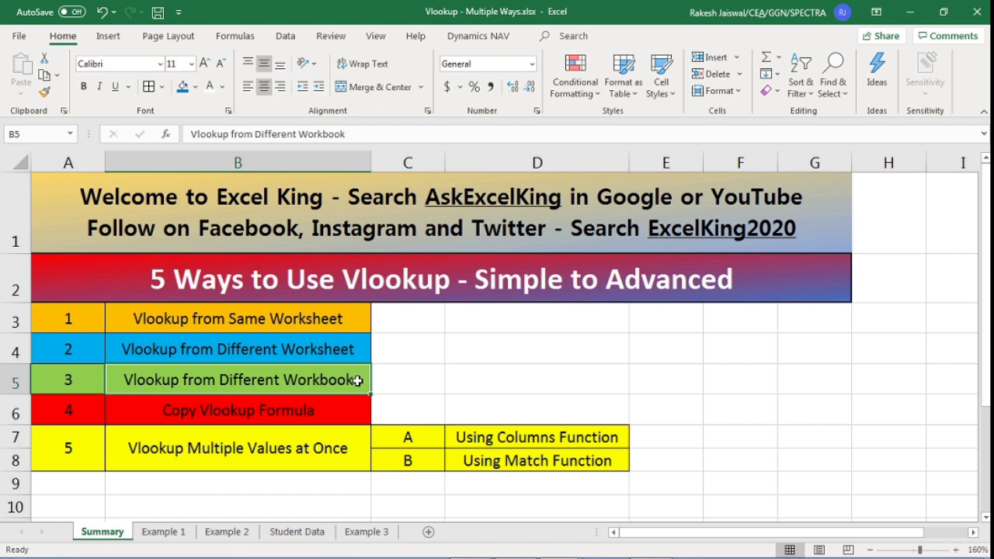
{"action": "left_click", "coordinate": [357, 348]}
{"action": "left_click", "coordinate": [357, 318]}
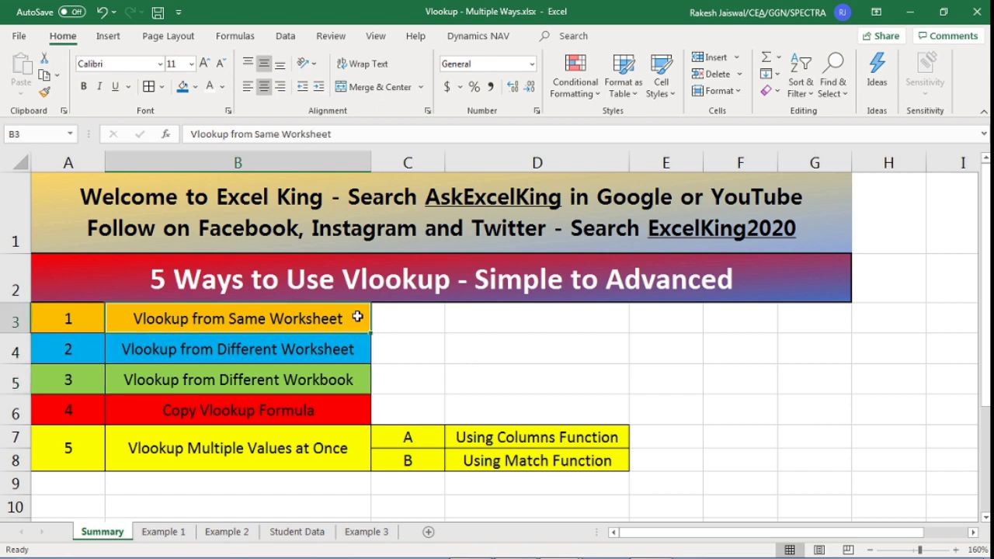
{"action": "left_click", "coordinate": [354, 346]}
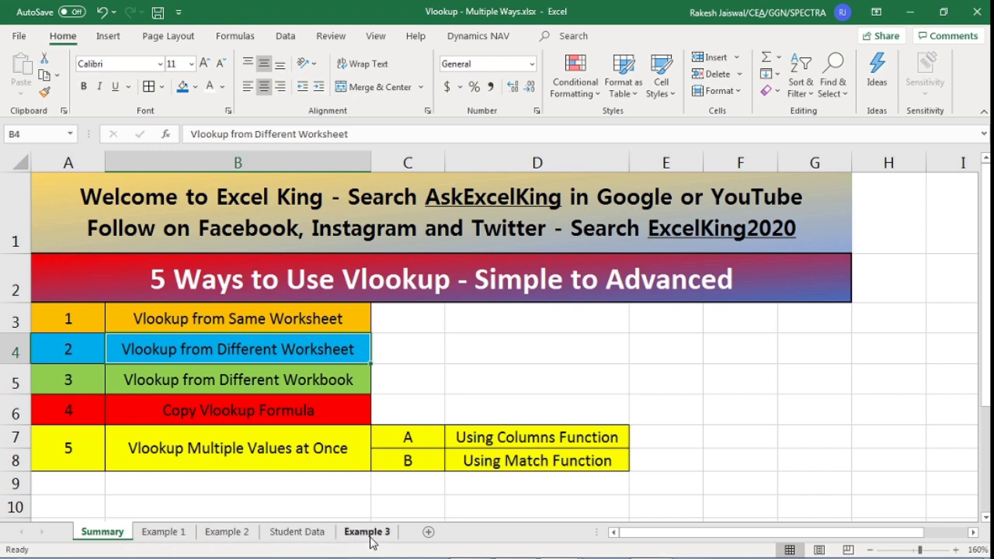
{"action": "left_click", "coordinate": [356, 320]}
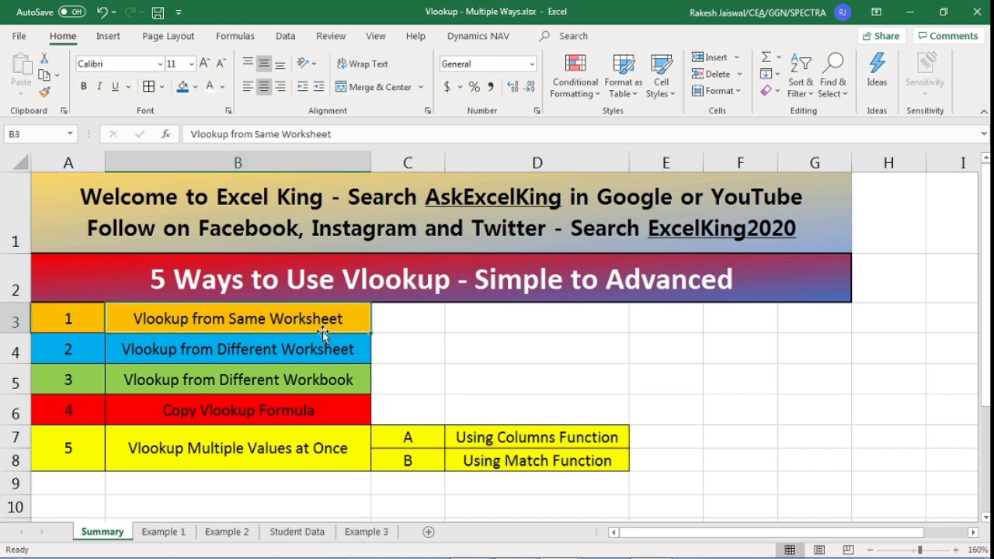
{"action": "left_click", "coordinate": [87, 375]}
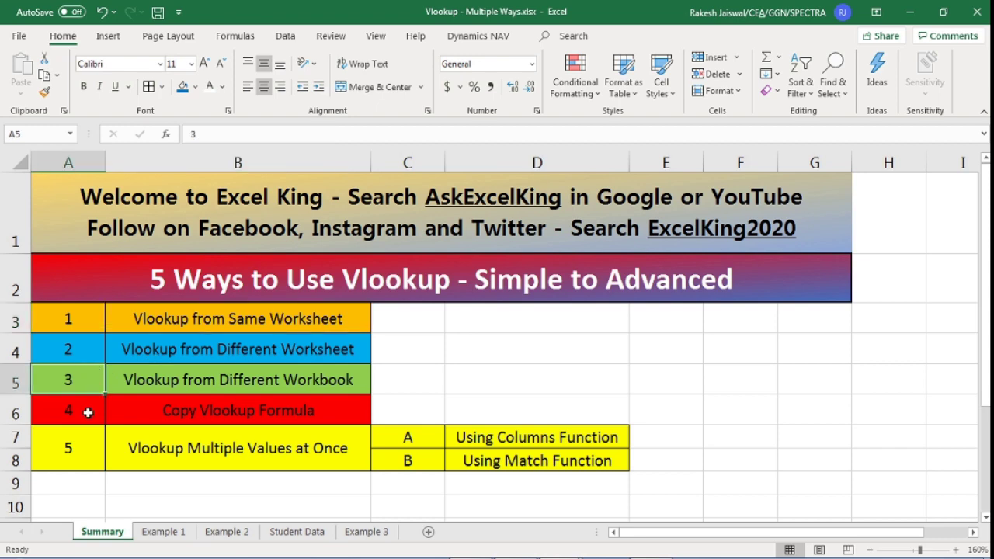
{"action": "left_click", "coordinate": [87, 412]}
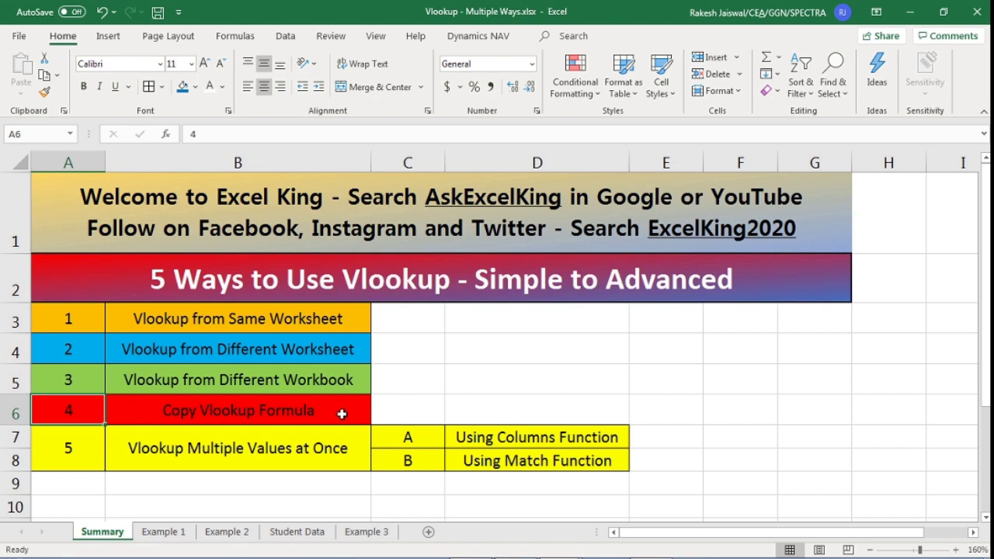
{"action": "left_click", "coordinate": [342, 414]}
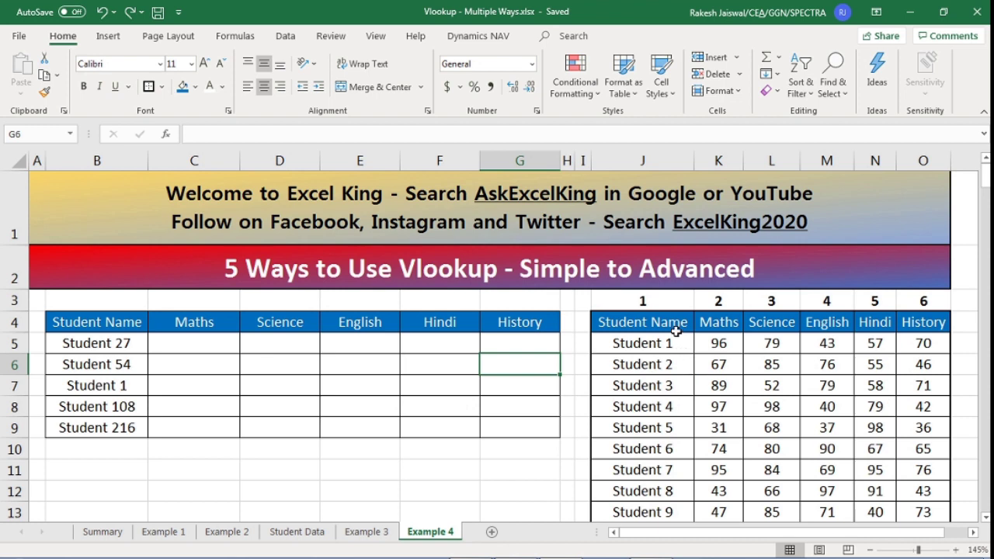
Step: Examine both tables on Example 4 and start a VLOOKUP in C5 with lookup value B5
{"action": "left_click_drag", "start_coordinate": [668, 323], "coordinate": [911, 430]}
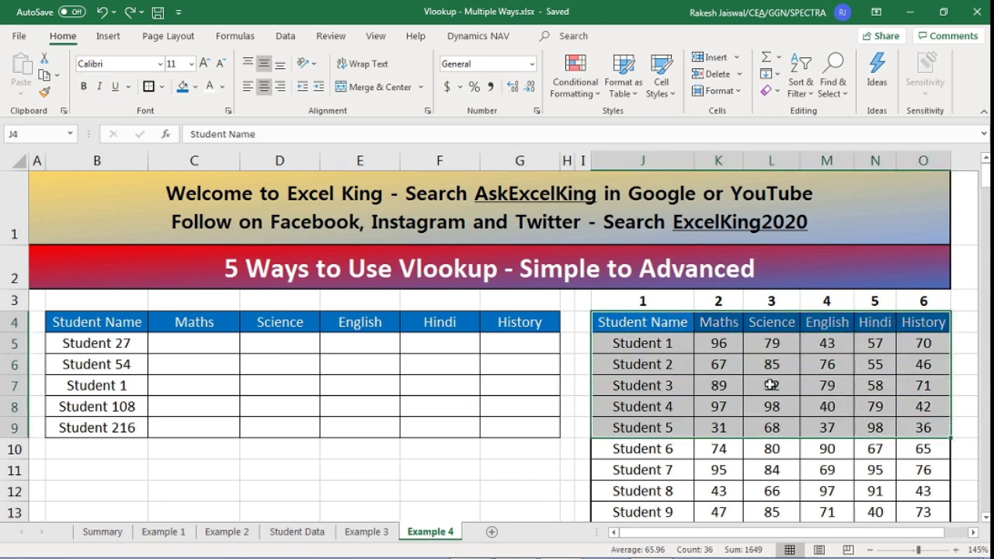
{"action": "left_click_drag", "start_coordinate": [133, 326], "coordinate": [511, 433]}
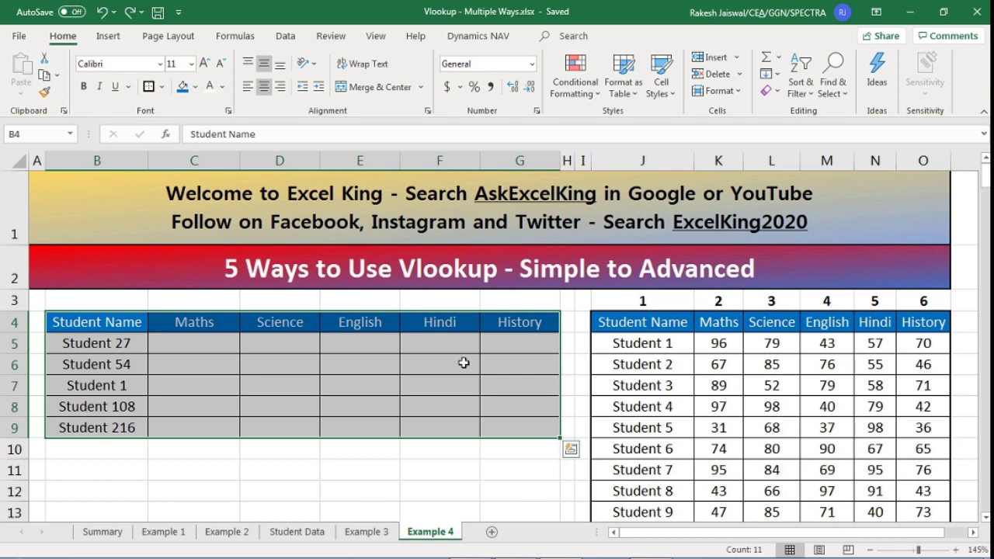
{"action": "left_click", "coordinate": [200, 343]}
{"action": "type", "text": "=VLOOKUP("}
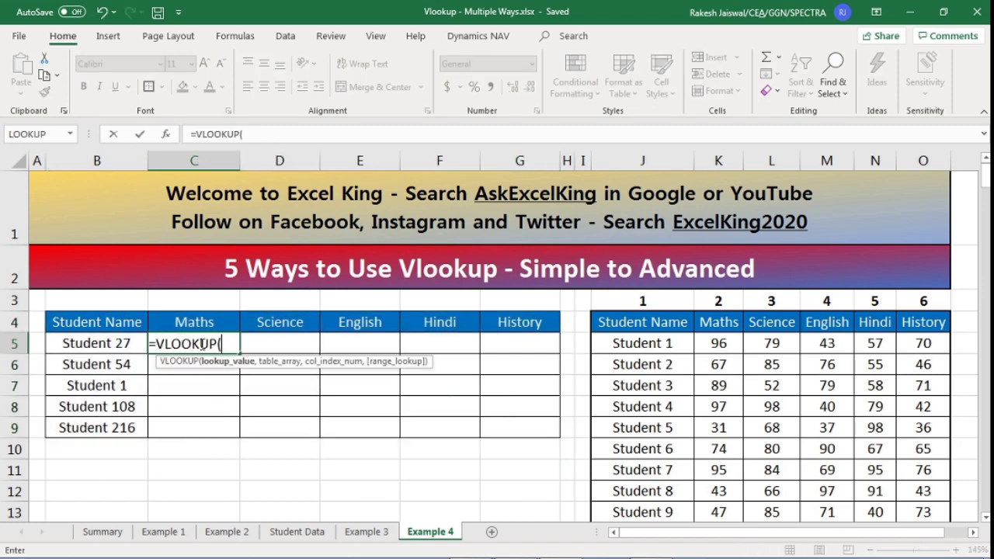
{"action": "left_click", "coordinate": [101, 338]}
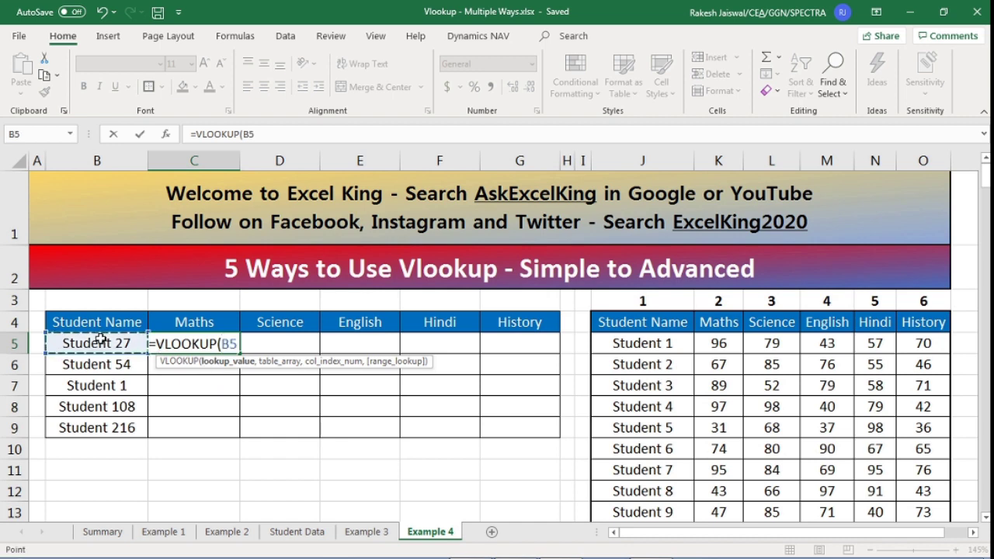
{"action": "type", "text": ","}
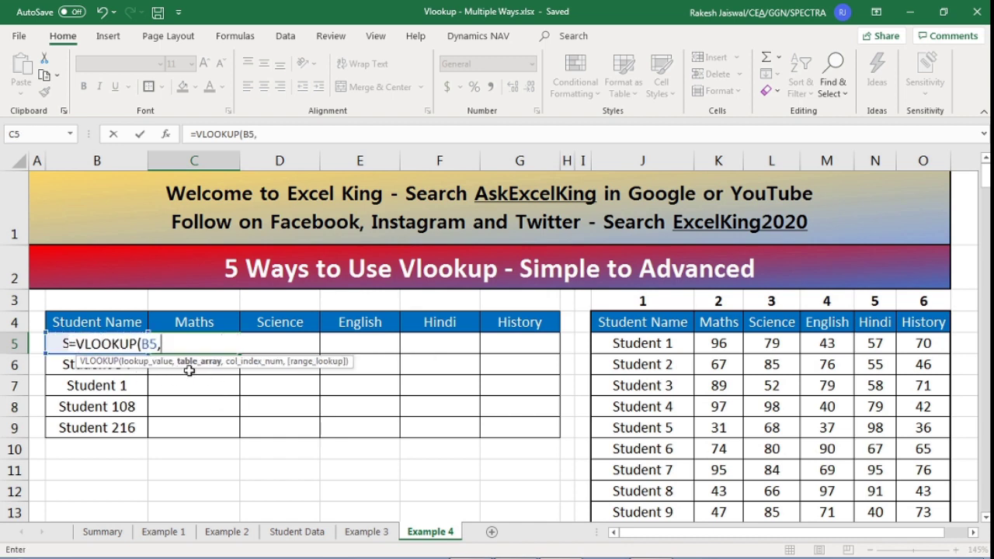
Step: Set the table array of the VLOOKUP in C5 to the whole marks table with headers, J4:O220
{"action": "left_click_drag", "start_coordinate": [669, 324], "coordinate": [675, 324]}
{"action": "key", "text": "shift+Right"}
{"action": "key", "text": "shift+Right"}
{"action": "key", "text": "shift+Right"}
{"action": "key", "text": "shift+Right"}
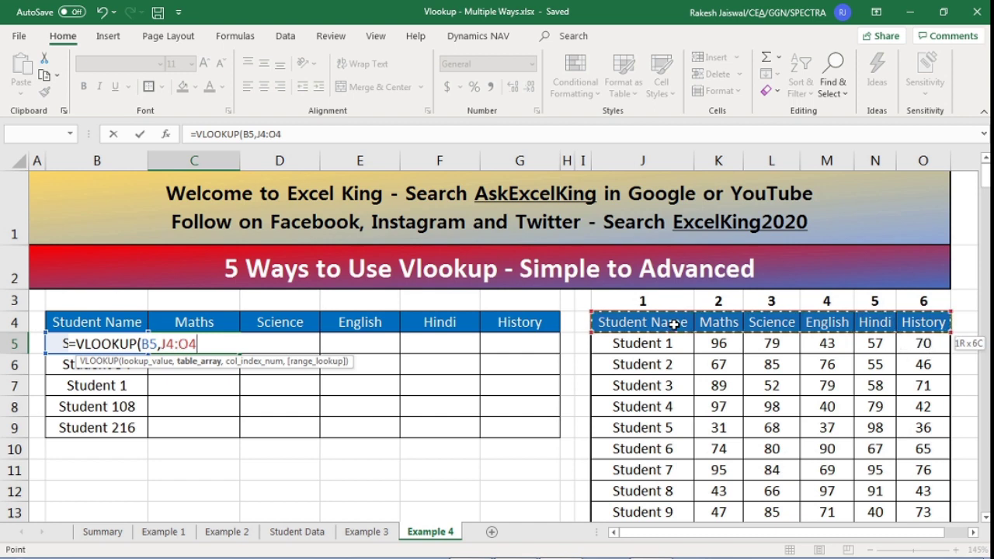
{"action": "key", "text": "ctrl+shift+Down"}
Step: Finish the VLOOKUP with column index 2 and exact match 0, and check the formula in C5
{"action": "type", "text": ",2"}
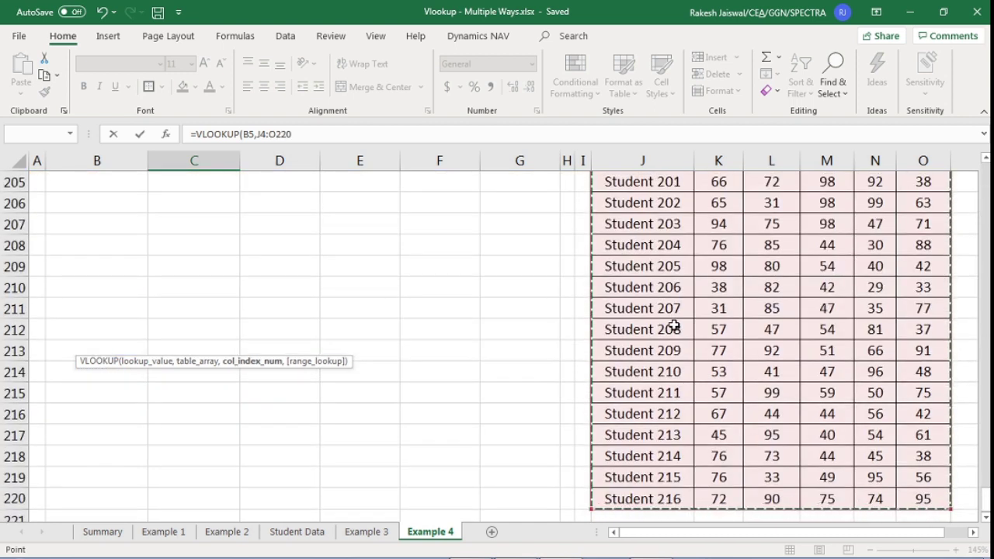
{"action": "type", "text": ",0"}
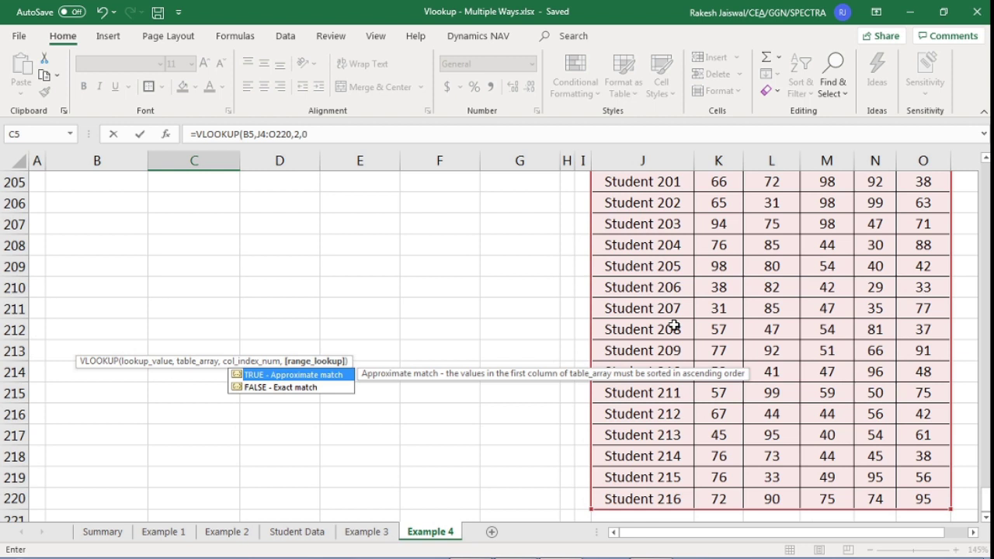
{"action": "left_click", "coordinate": [330, 136]}
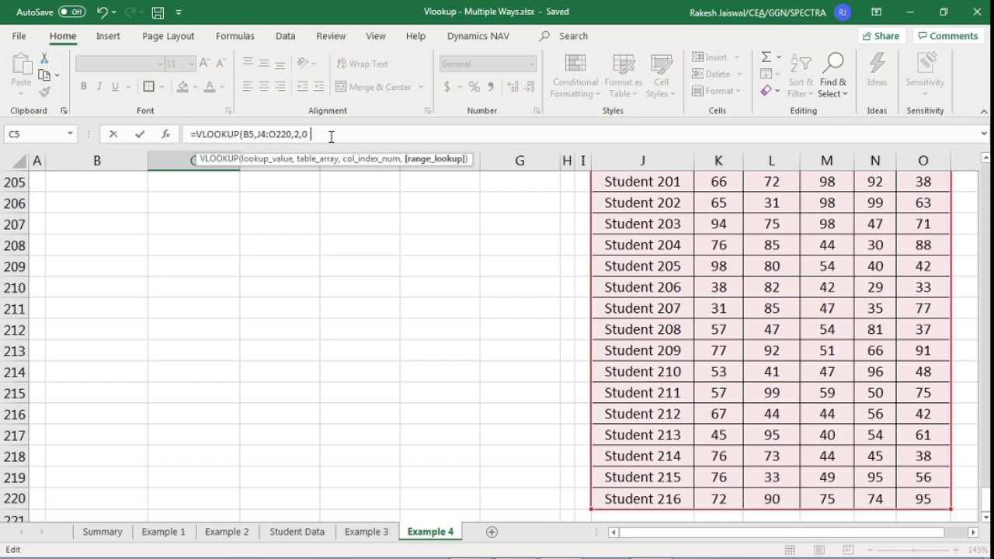
{"action": "type", "text": ")"}
{"action": "key", "text": "Return"}
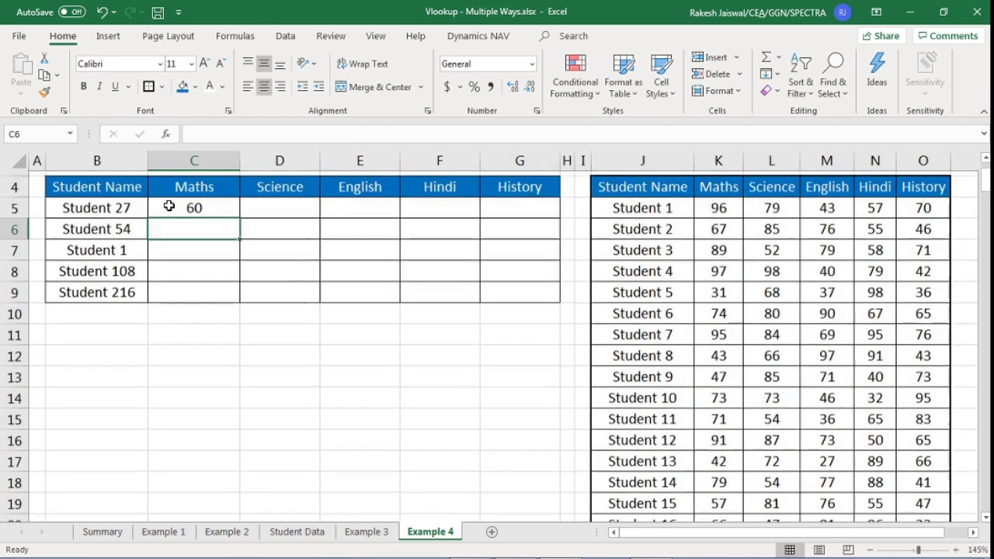
{"action": "scroll", "coordinate": [169, 206], "scroll_direction": "up", "scroll_amount": 1}
{"action": "left_click", "coordinate": [223, 338]}
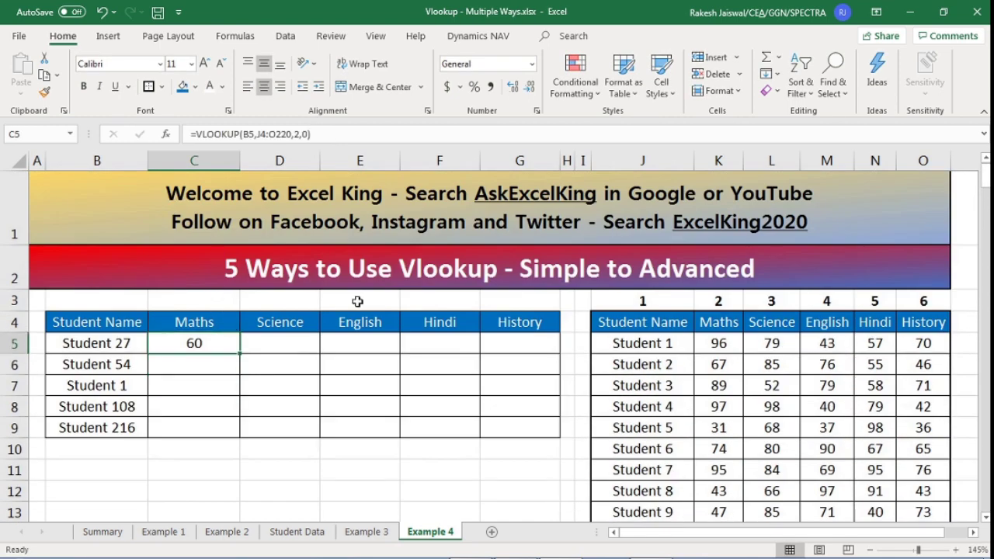
Step: Left-align the marks cells C5:G9 of the lookup table
{"action": "left_click_drag", "start_coordinate": [226, 347], "coordinate": [491, 433]}
{"action": "left_click", "coordinate": [247, 87]}
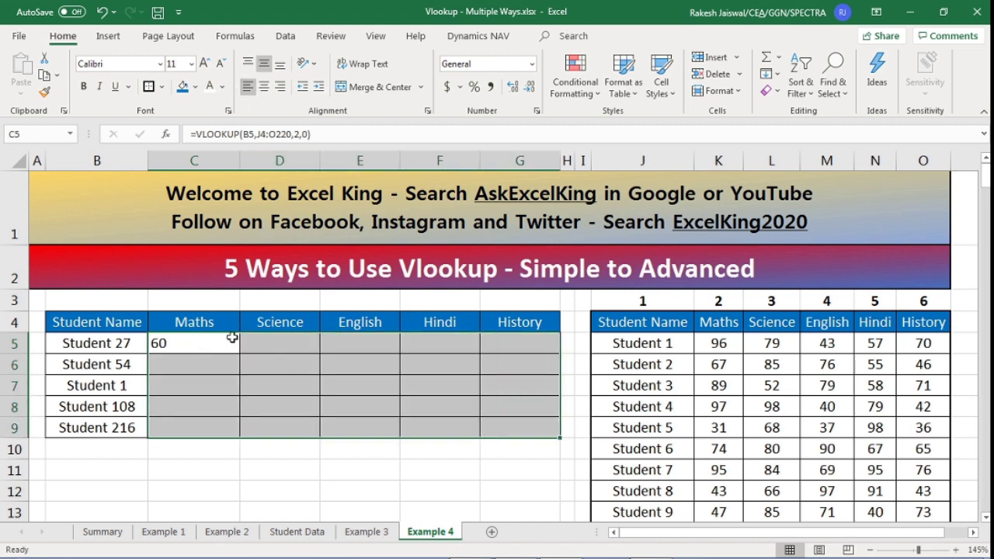
{"action": "left_click", "coordinate": [231, 339]}
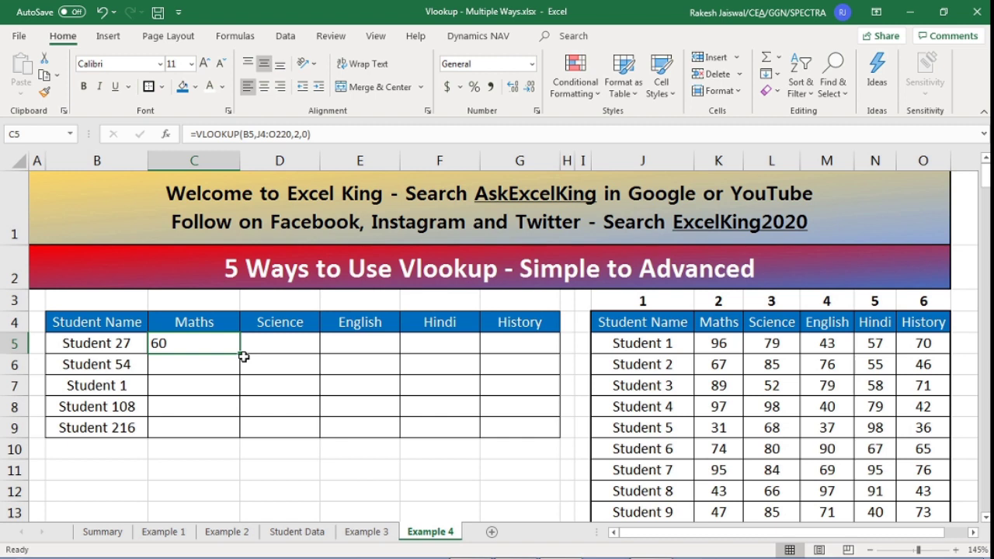
Step: Copy the VLOOKUP formula from C5 into each Maths cell below it, C6 through C9
{"action": "key", "text": "ctrl+c"}
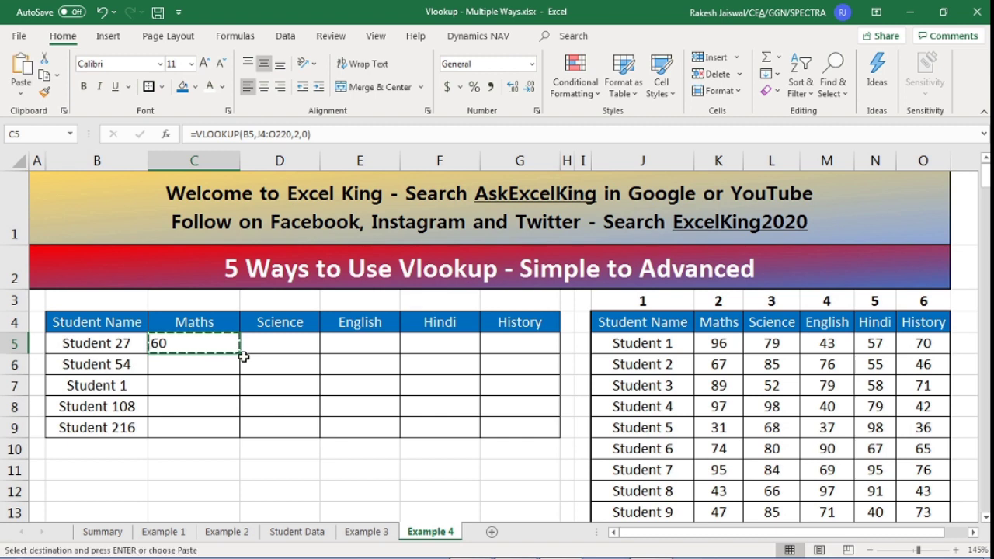
{"action": "key", "text": "Down"}
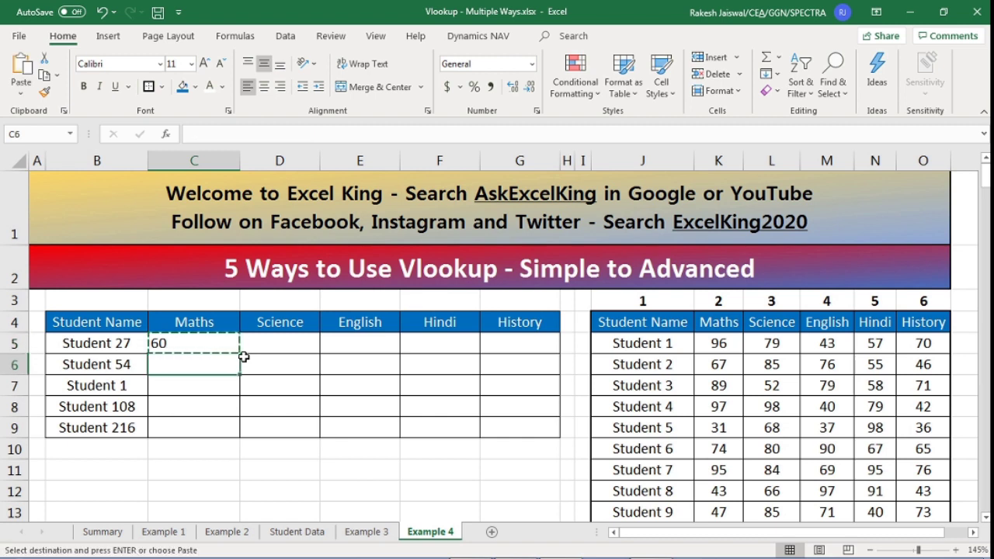
{"action": "key", "text": "Up"}
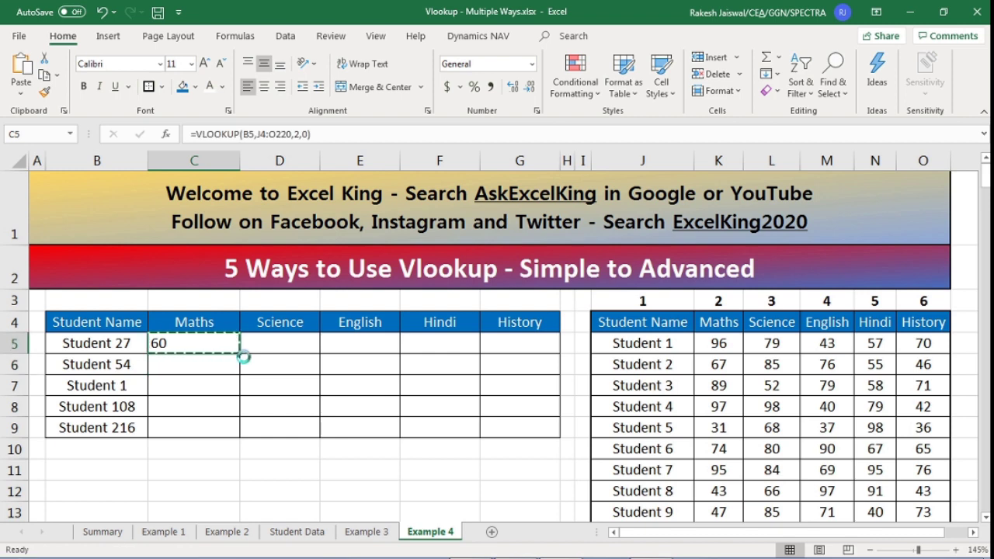
{"action": "key", "text": "Down"}
{"action": "key", "text": "ctrl+v"}
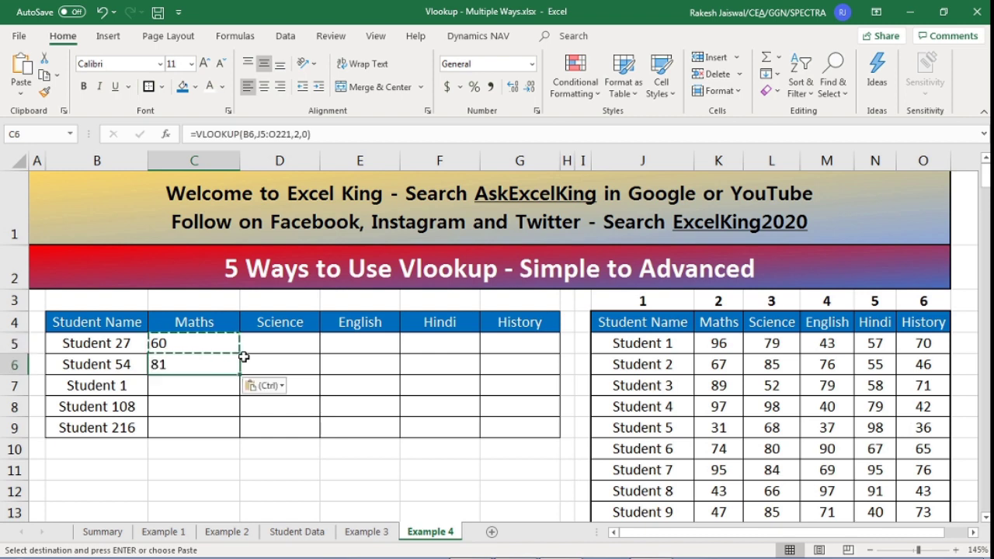
{"action": "key", "text": "Down"}
{"action": "key", "text": "ctrl+v"}
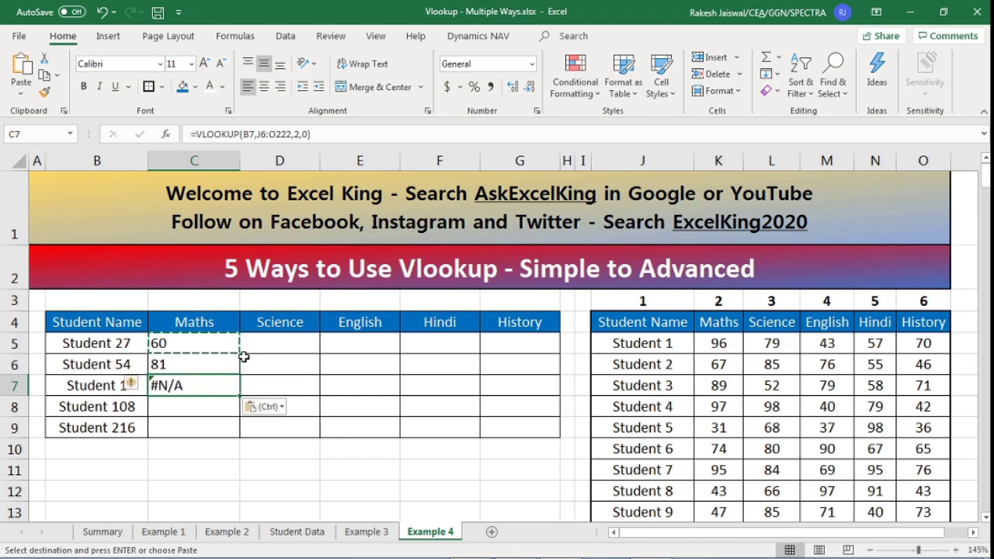
{"action": "key", "text": "Down"}
{"action": "key", "text": "ctrl+v"}
{"action": "key", "text": "Down"}
{"action": "key", "text": "ctrl+v"}
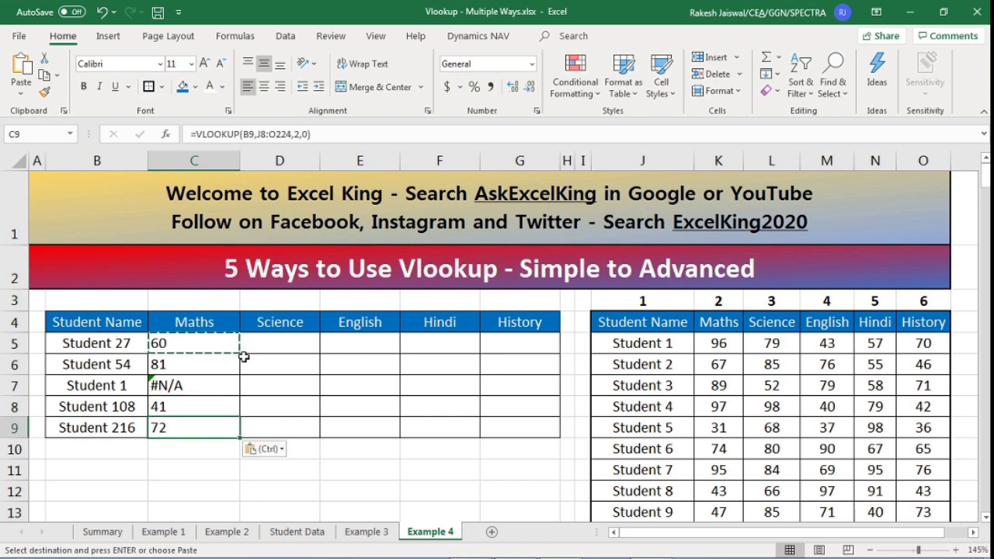
{"action": "key", "text": "Escape"}
Step: Compare the copied lookup for Student 1 in C7 with that student's name and Maths mark in the marks table
{"action": "left_click", "coordinate": [193, 386]}
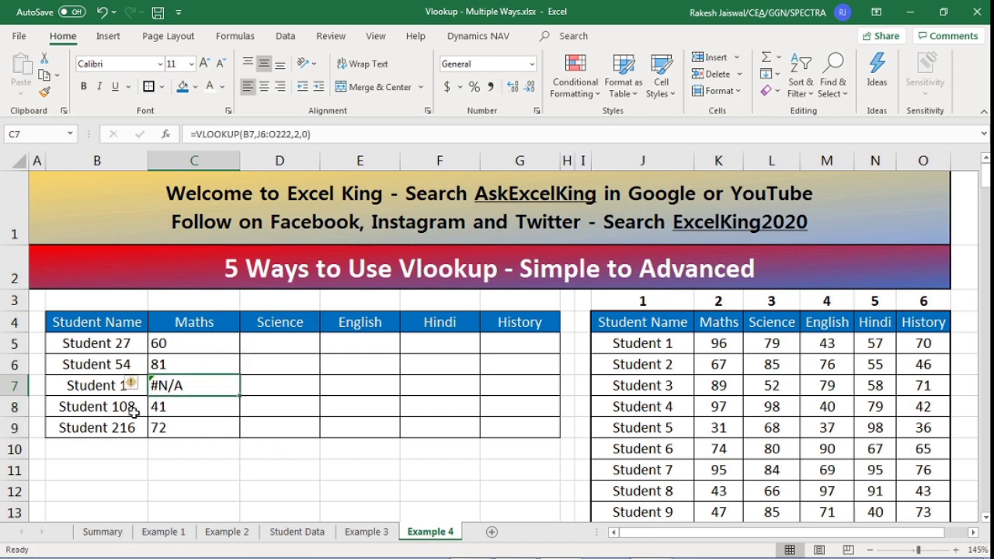
{"action": "left_click", "coordinate": [665, 346]}
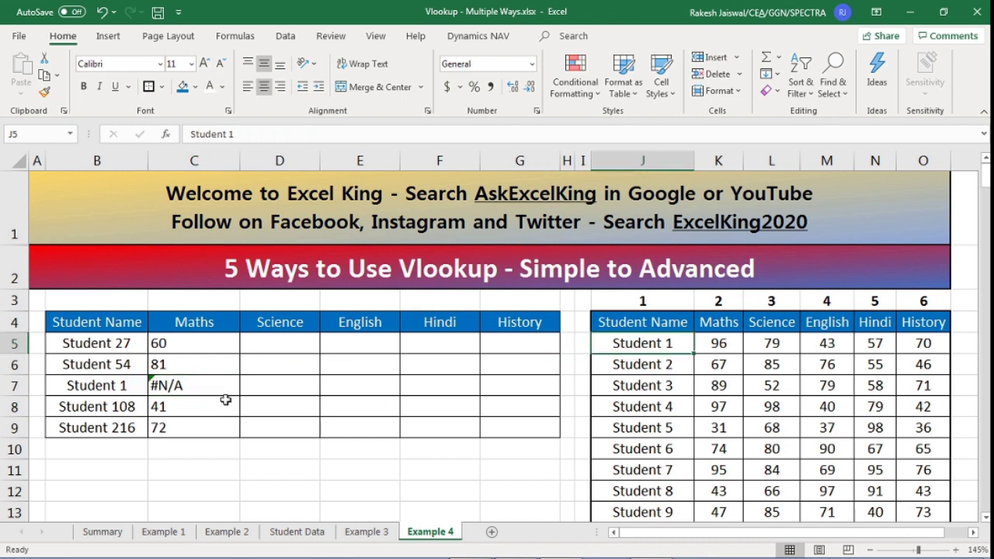
{"action": "left_click", "coordinate": [214, 388]}
{"action": "left_click", "coordinate": [715, 344]}
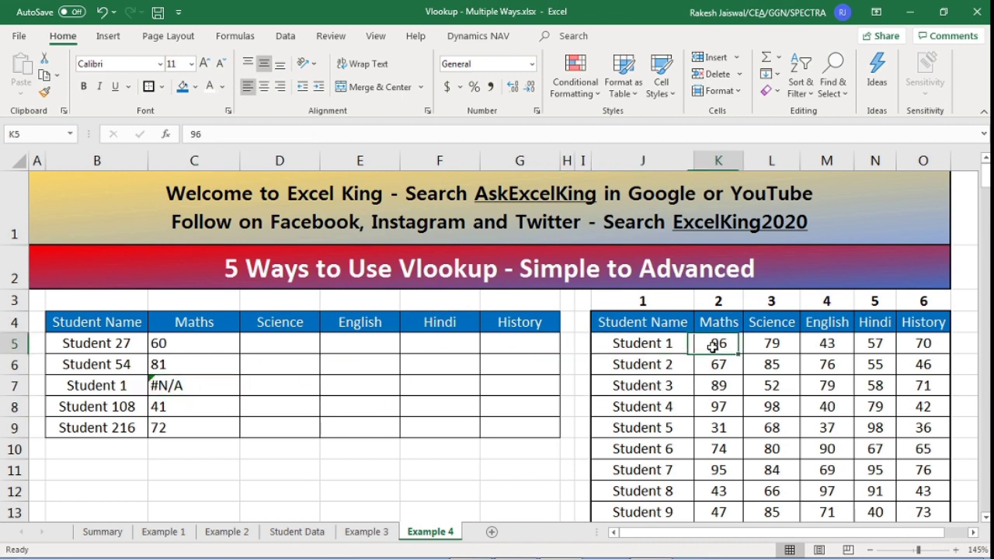
Step: Examine the formula in C5, tracing its table array from the first to the last row of the marks table
{"action": "left_click", "coordinate": [197, 346]}
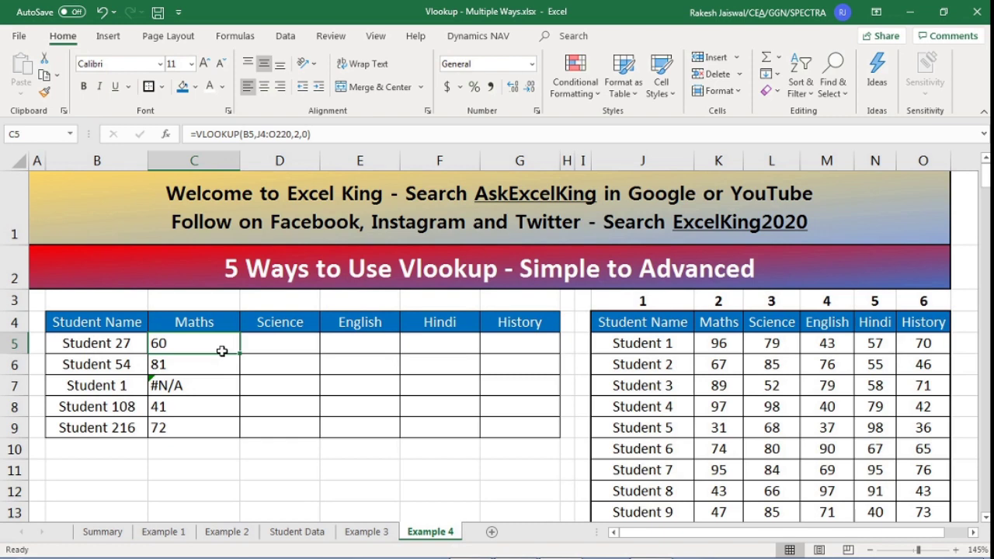
{"action": "key", "text": "F2"}
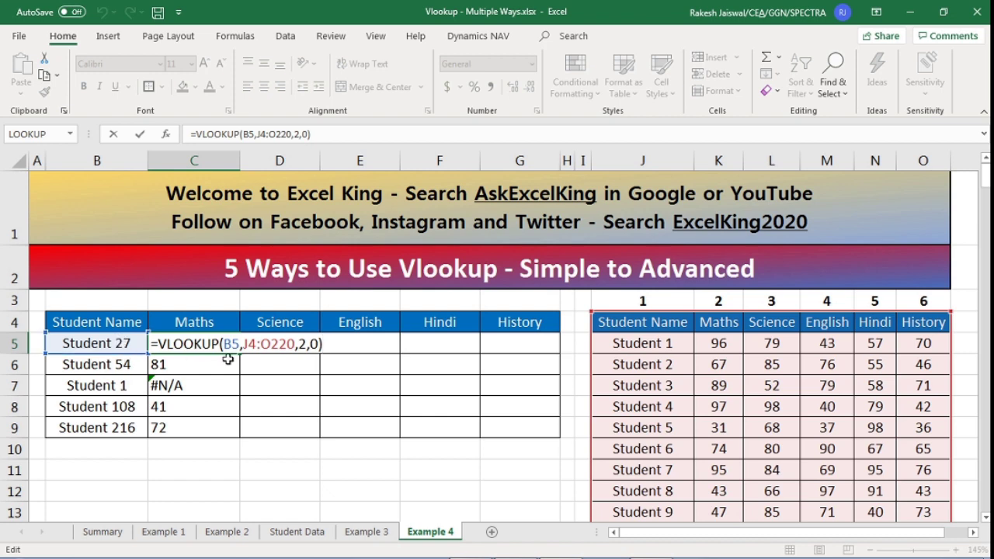
{"action": "left_click_drag", "start_coordinate": [244, 343], "coordinate": [296, 344]}
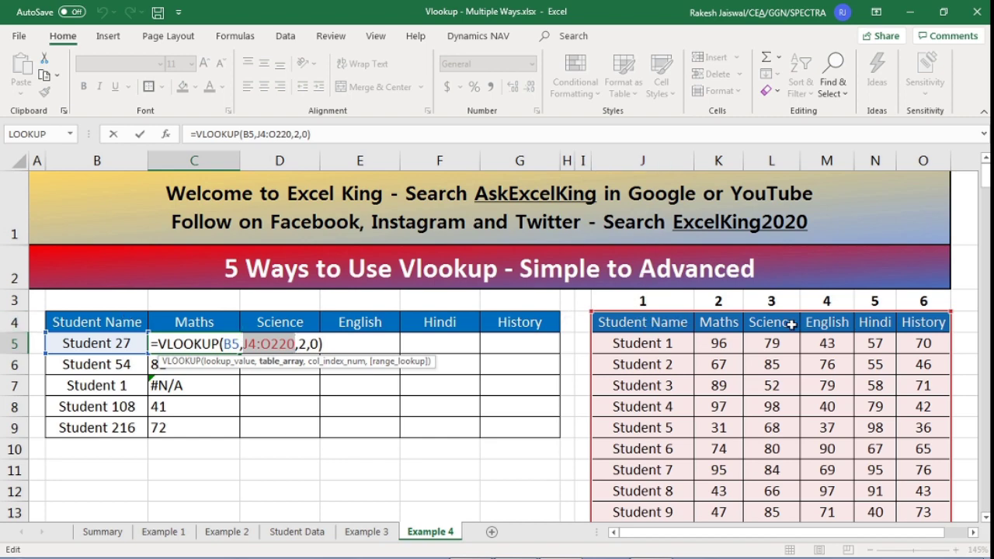
{"action": "left_click_drag", "start_coordinate": [987, 178], "coordinate": [988, 208]}
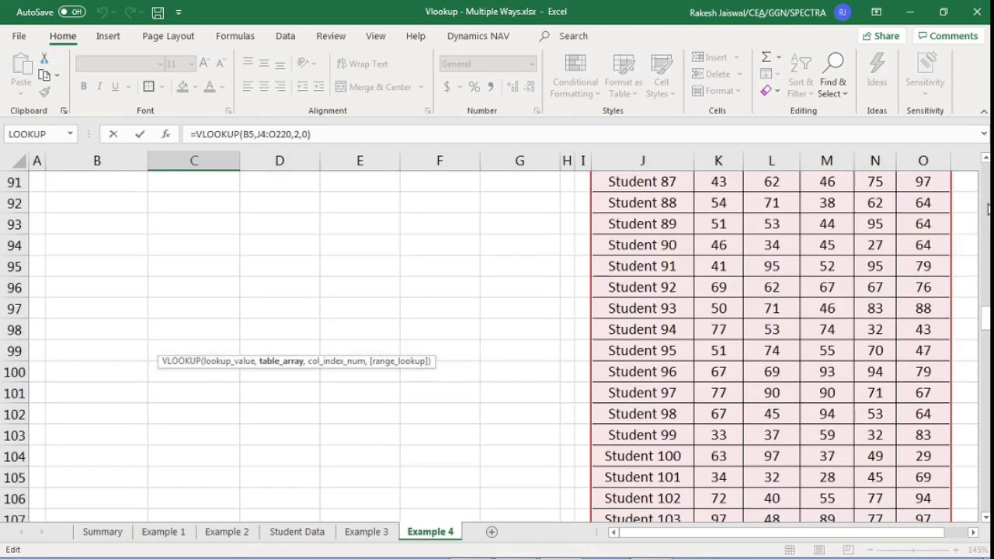
{"action": "scroll", "coordinate": [988, 208], "scroll_direction": "down", "scroll_amount": 20}
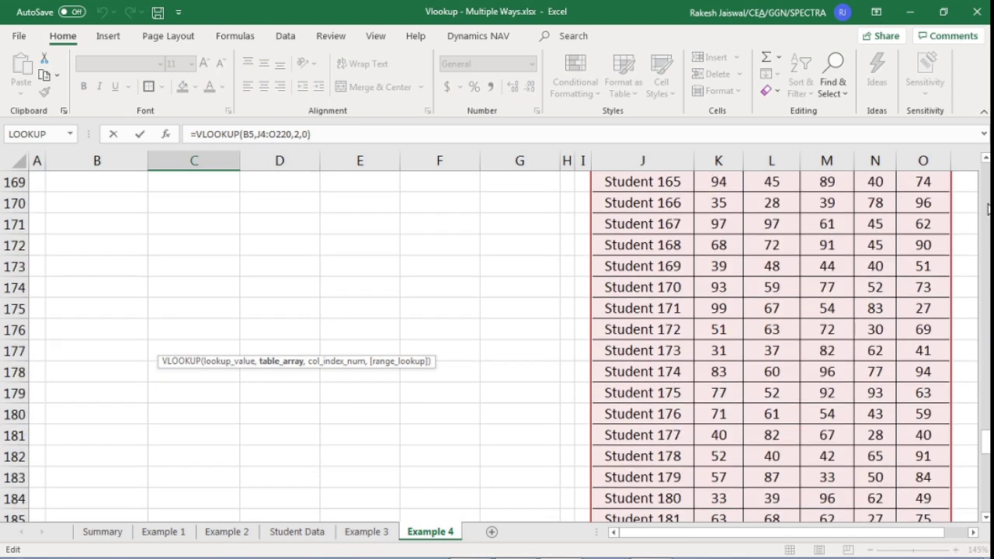
{"action": "scroll", "coordinate": [988, 208], "scroll_direction": "down", "scroll_amount": 16}
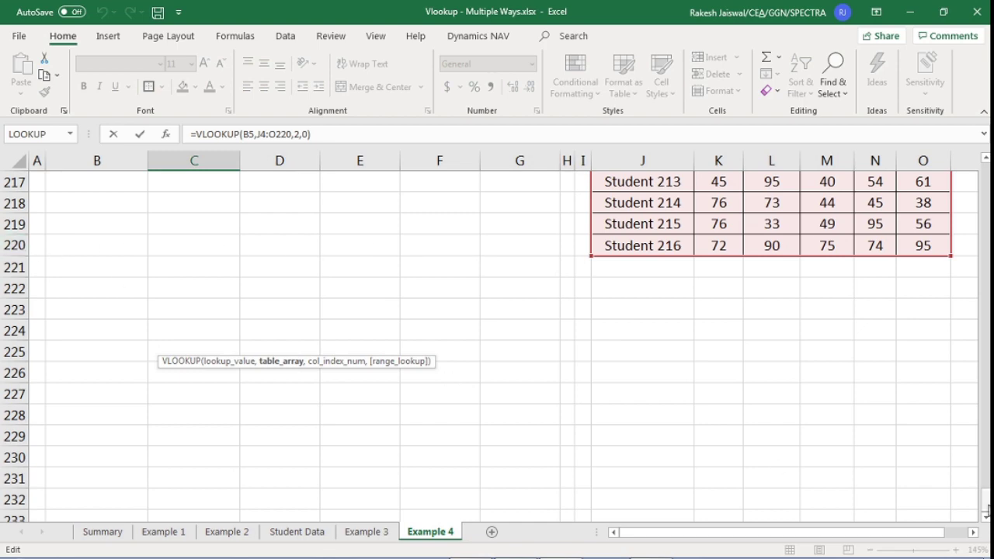
{"action": "left_click_drag", "start_coordinate": [986, 503], "coordinate": [985, 177]}
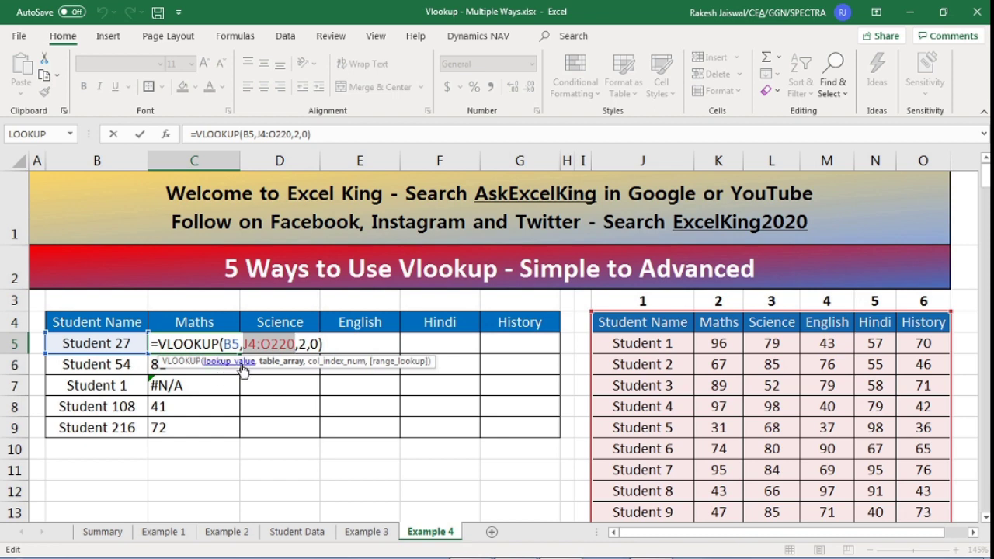
{"action": "left_click_drag", "start_coordinate": [223, 344], "coordinate": [321, 343]}
{"action": "left_click", "coordinate": [322, 344]}
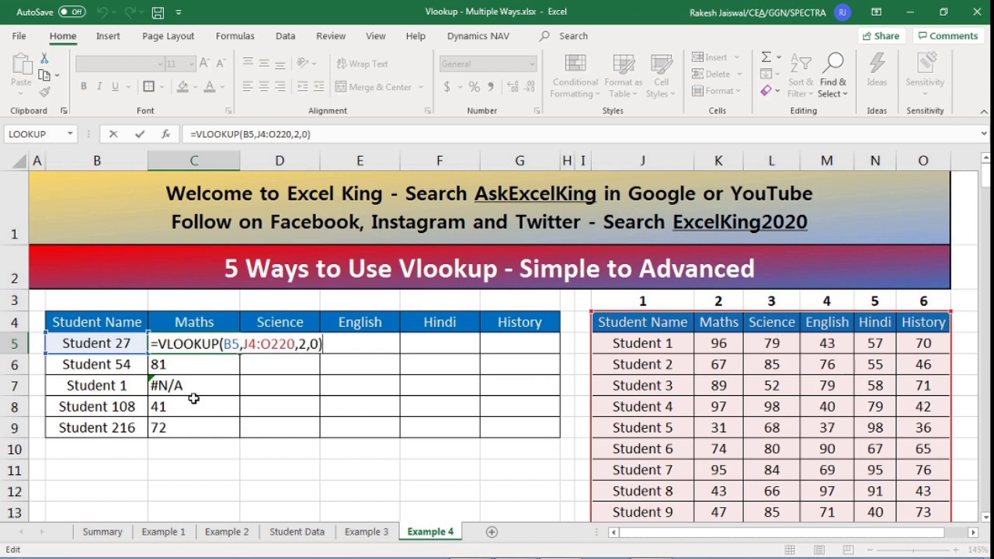
{"action": "key", "text": "Return"}
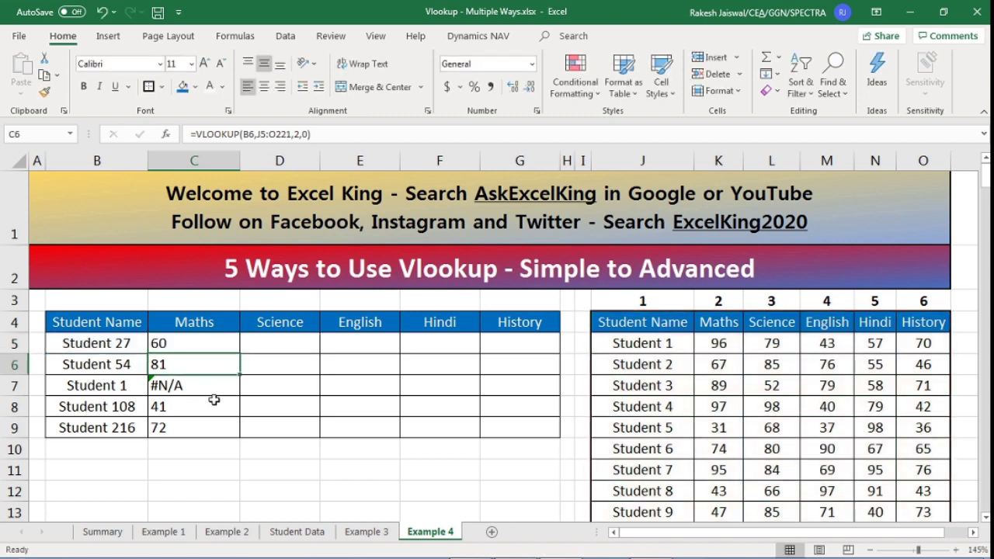
Step: Examine the copied formula in C6, tracing where its table array starts and ends in the marks table
{"action": "key", "text": "F2"}
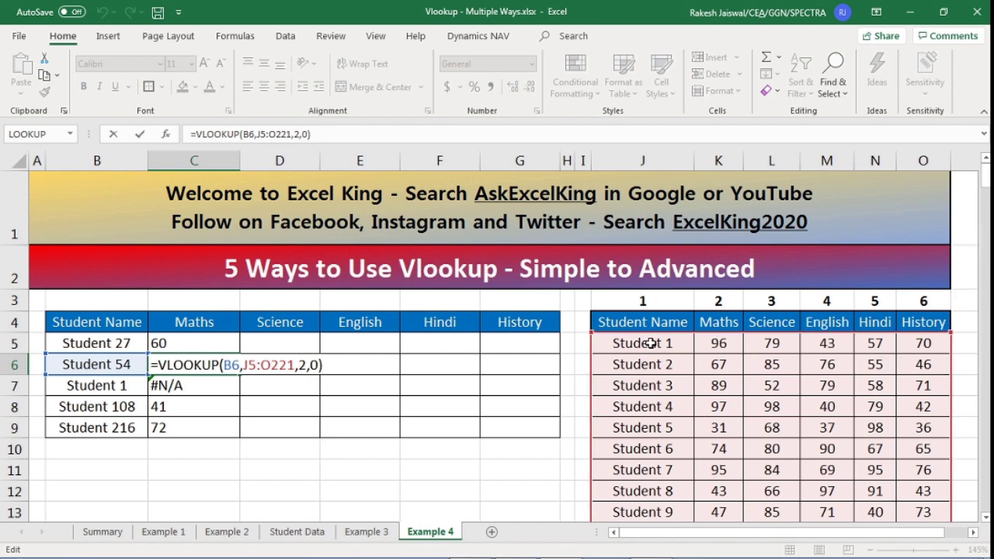
{"action": "left_click_drag", "start_coordinate": [985, 177], "coordinate": [984, 357]}
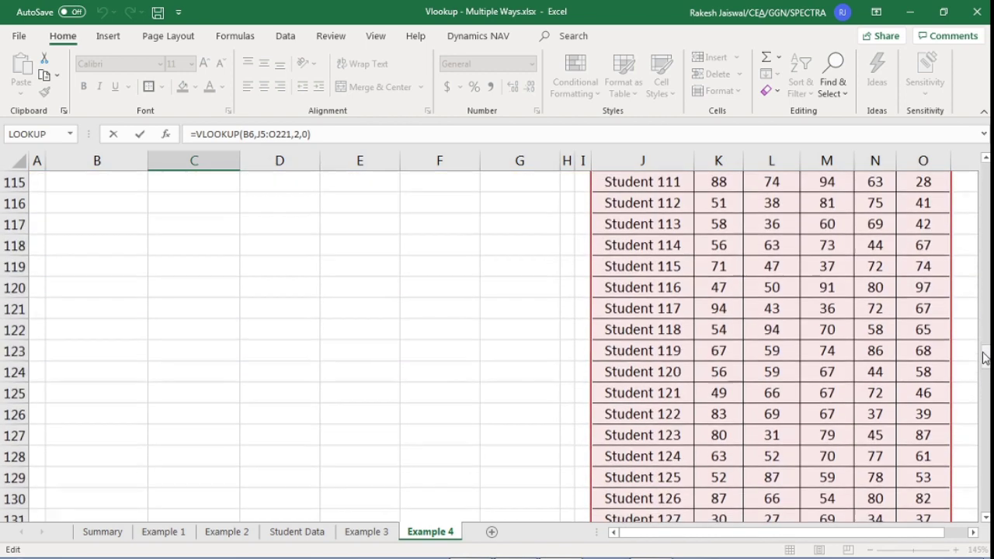
{"action": "scroll", "coordinate": [985, 357], "scroll_direction": "down", "scroll_amount": 5}
{"action": "scroll", "coordinate": [985, 357], "scroll_direction": "down", "scroll_amount": 20}
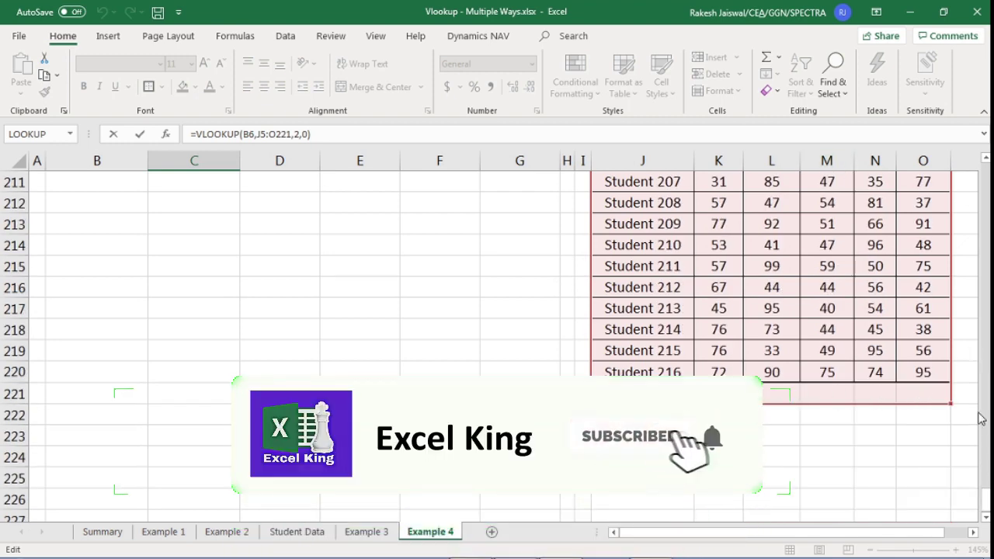
{"action": "left_click_drag", "start_coordinate": [987, 501], "coordinate": [984, 177]}
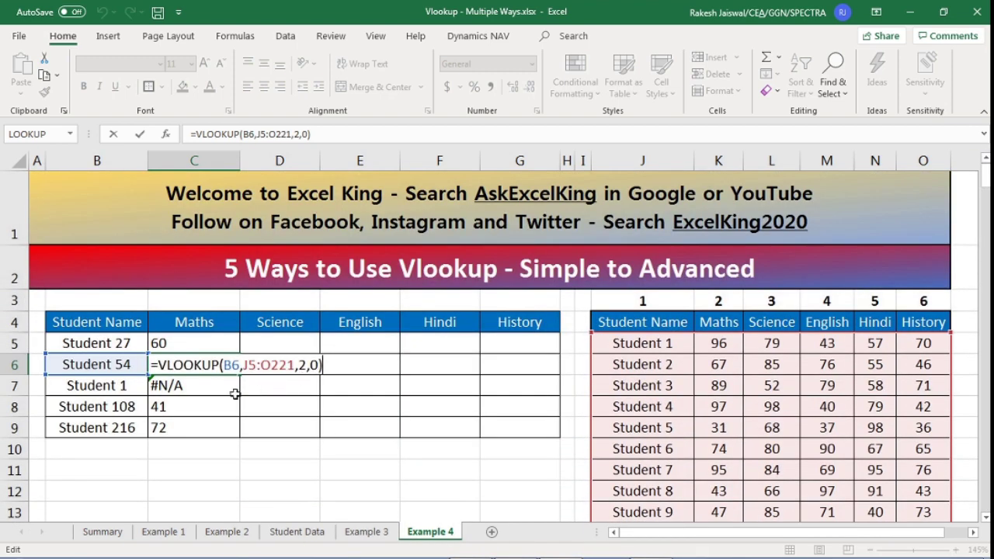
{"action": "key", "text": "ctrl+Return"}
Step: Compare the table arrays of the copied formulas in C7 and C6 against the marks table
{"action": "left_click", "coordinate": [218, 388]}
{"action": "key", "text": "F2"}
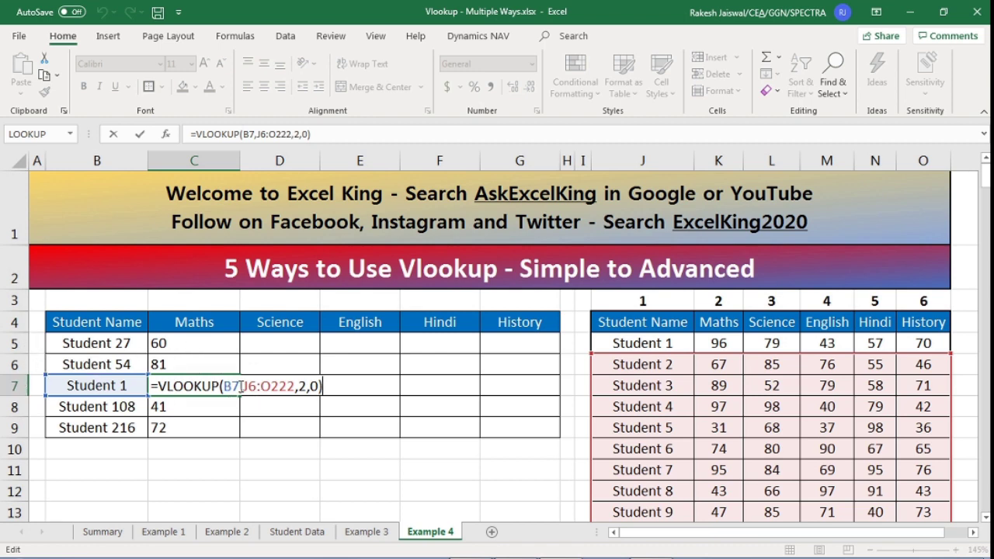
{"action": "key", "text": "ctrl+Return"}
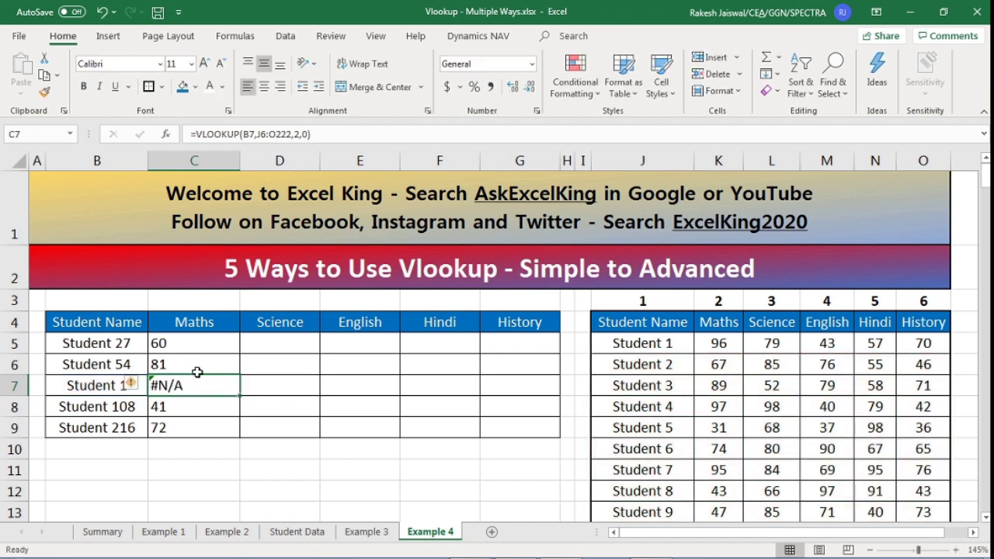
{"action": "left_click", "coordinate": [191, 366]}
{"action": "key", "text": "F2"}
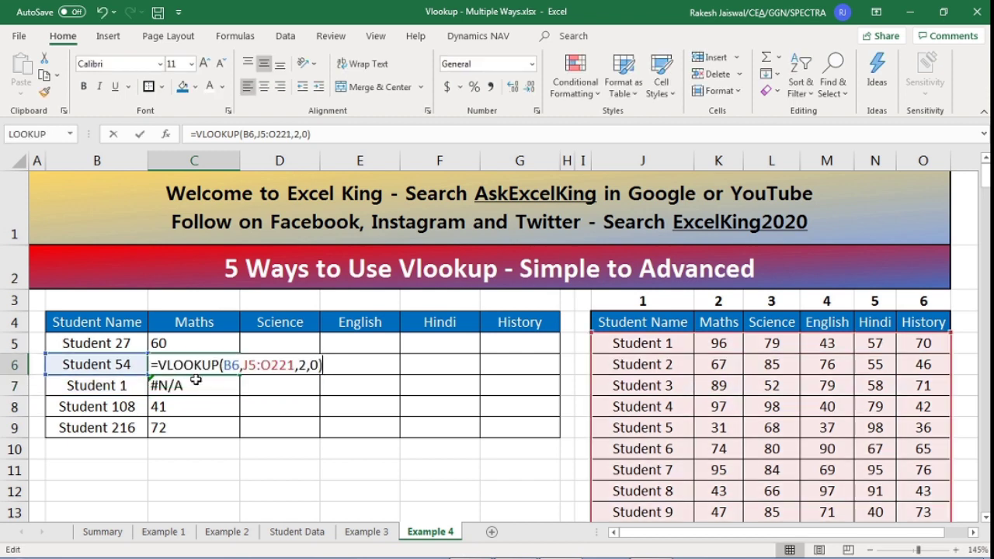
{"action": "key", "text": "Return"}
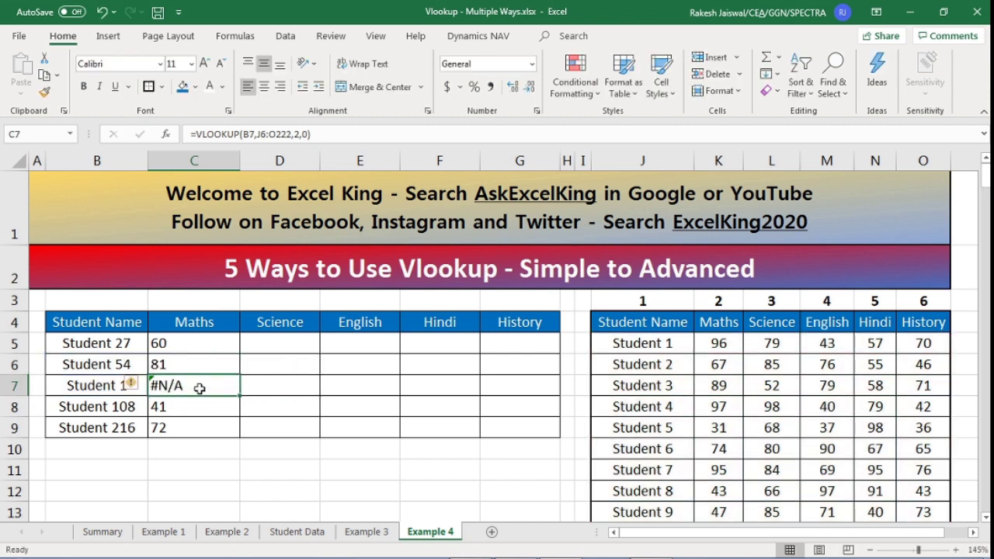
{"action": "key", "text": "F2"}
{"action": "key", "text": "ctrl+Return"}
{"action": "left_click", "coordinate": [196, 361]}
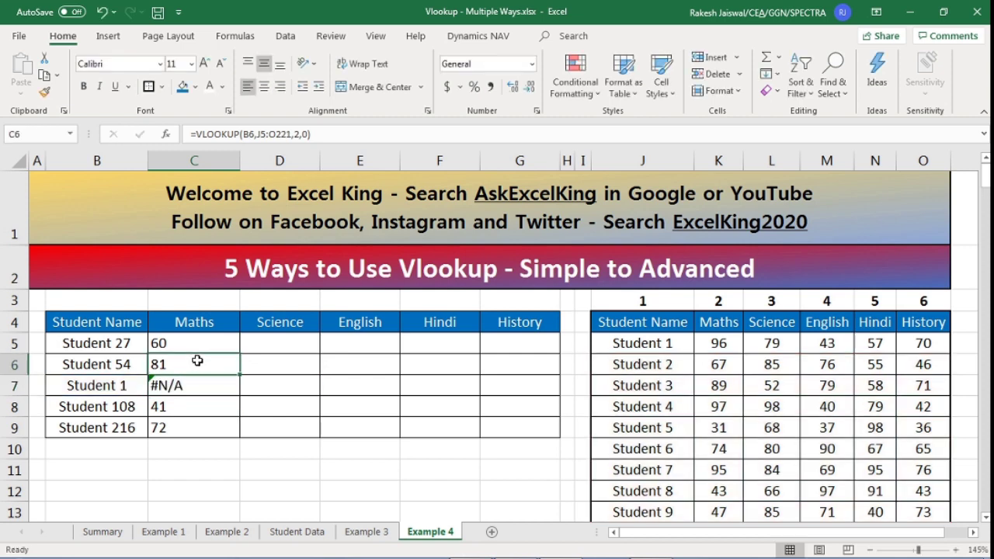
Step: Examine the table arrays referenced by the copied lookup formulas in C6 and C7
{"action": "key", "text": "F2"}
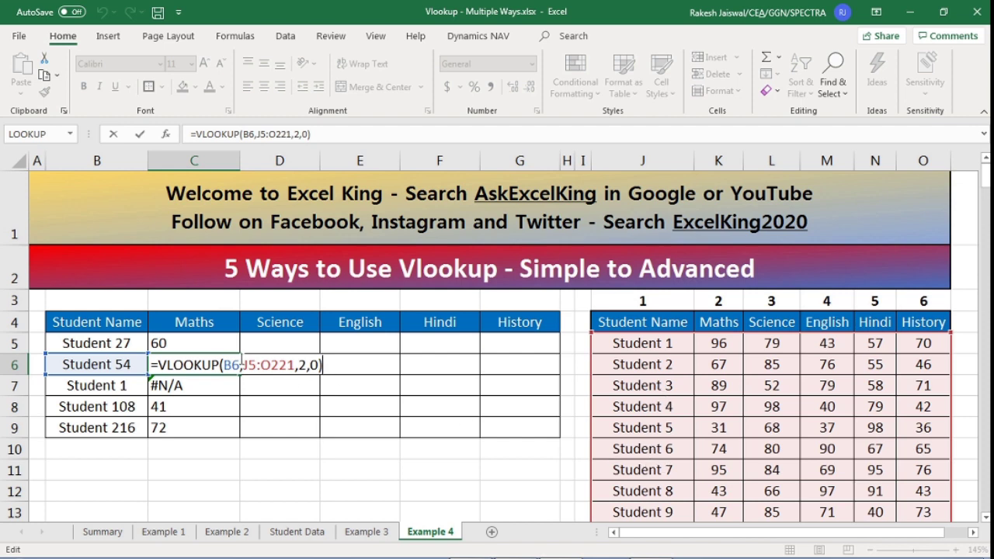
{"action": "key", "text": "Return"}
{"action": "key", "text": "F2"}
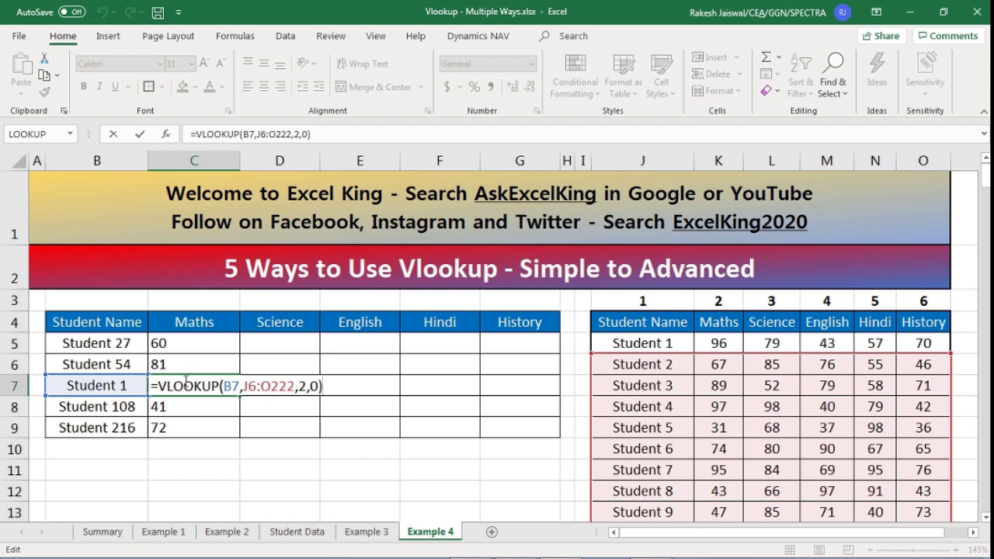
{"action": "key", "text": "ctrl+Return"}
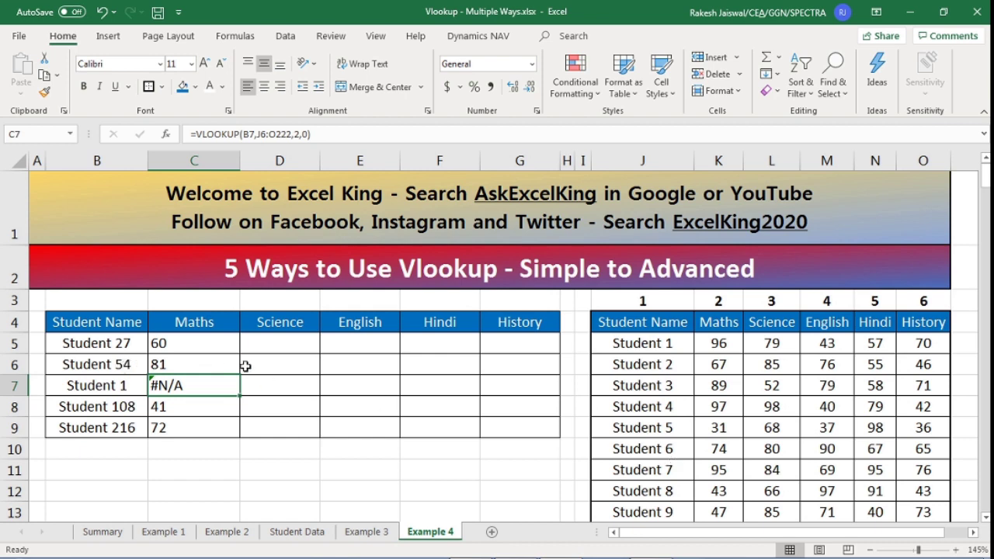
Step: Make the table array in the C5 formula absolute as $J$4:$O$220
{"action": "left_click", "coordinate": [208, 345]}
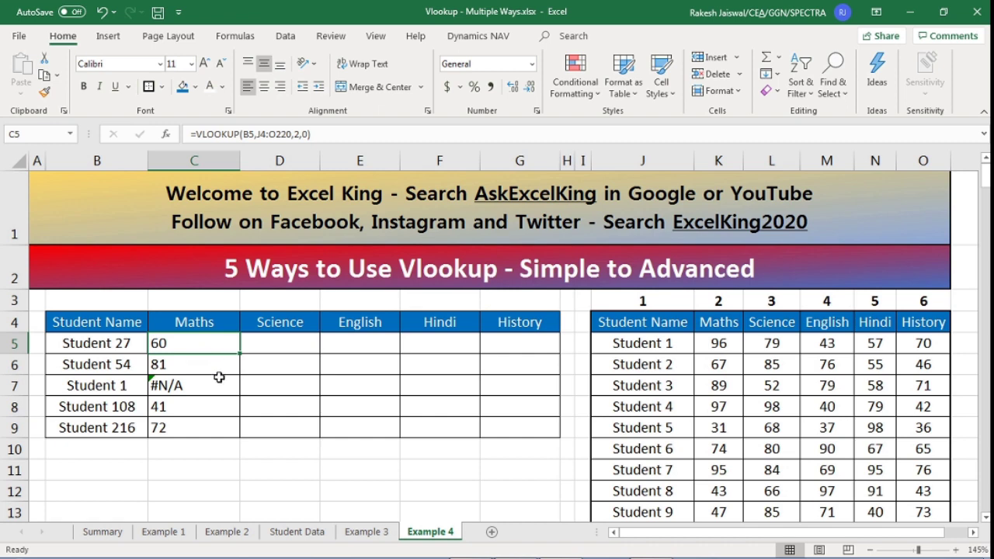
{"action": "key", "text": "F2"}
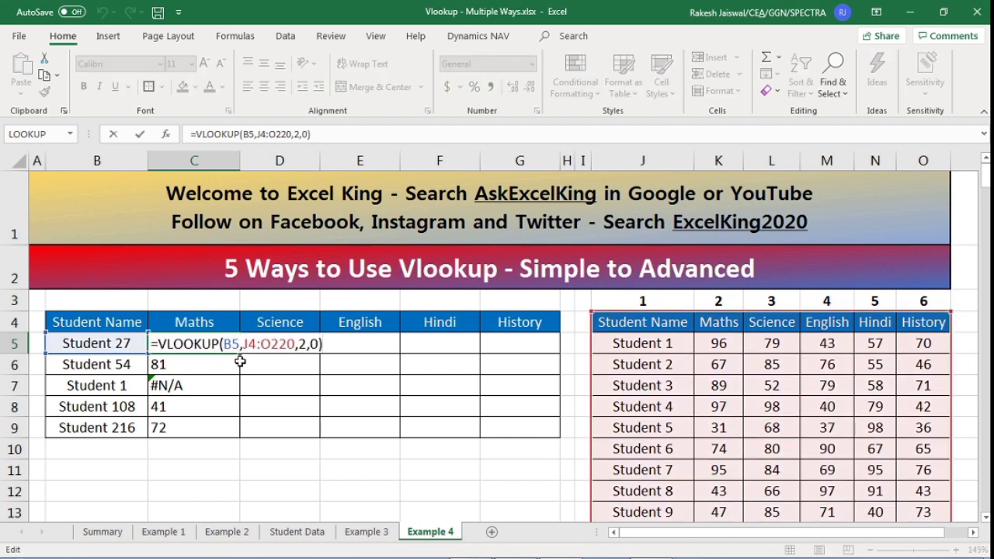
{"action": "left_click_drag", "start_coordinate": [243, 347], "coordinate": [296, 347]}
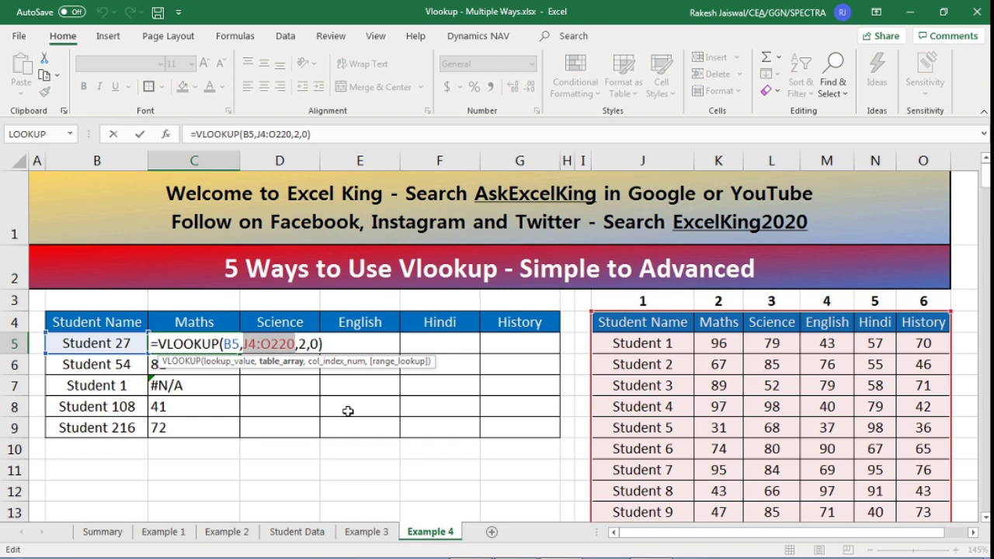
{"action": "key", "text": "F4"}
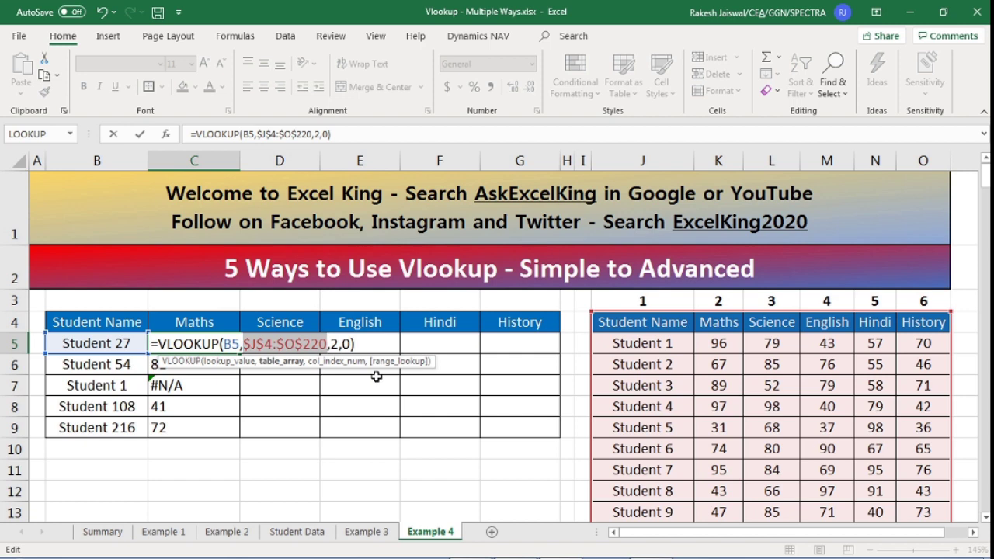
{"action": "key", "text": "Return"}
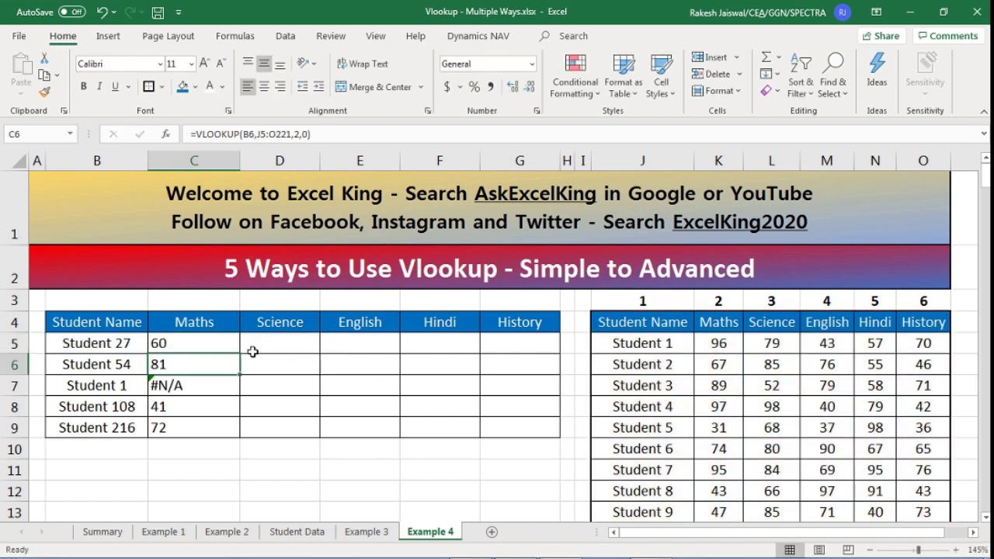
Step: Copy the C5 formula down to the remaining students' Maths cells, C6 to C9
{"action": "left_click", "coordinate": [225, 346]}
{"action": "key", "text": "ctrl+c"}
{"action": "left_click_drag", "start_coordinate": [206, 363], "coordinate": [202, 428]}
{"action": "key", "text": "ctrl+v"}
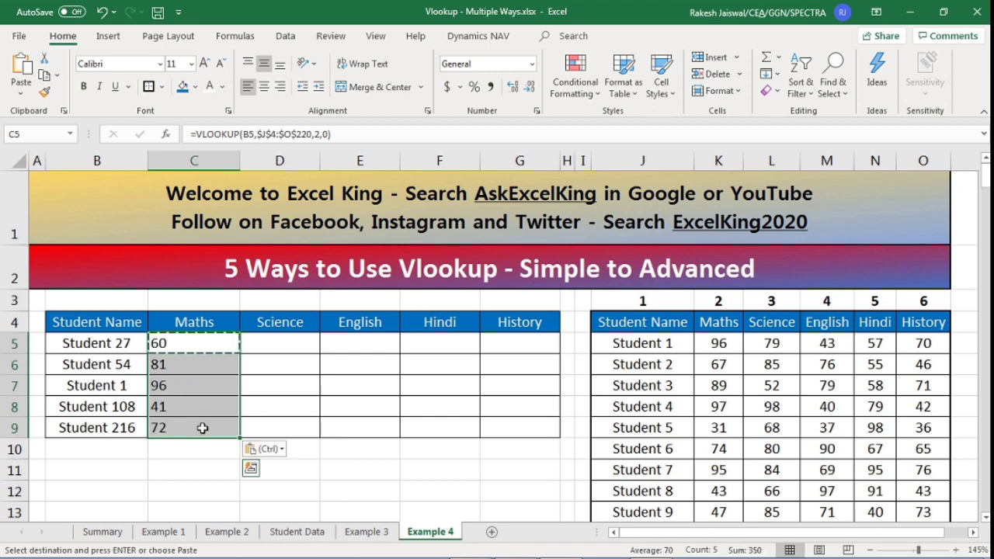
{"action": "key", "text": "Escape"}
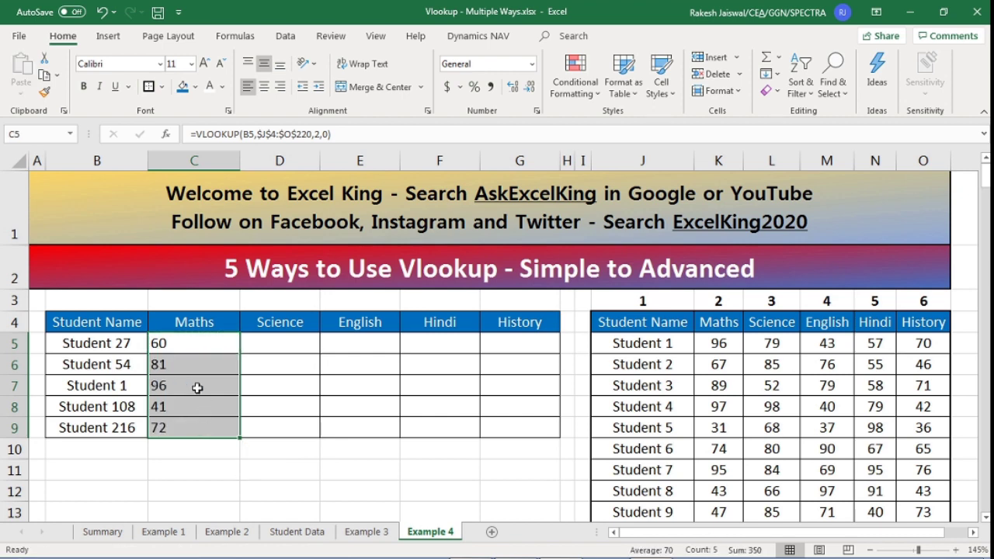
Step: Copy the Maths lookup formula from C5 into the Science cell D5
{"action": "left_click", "coordinate": [194, 344]}
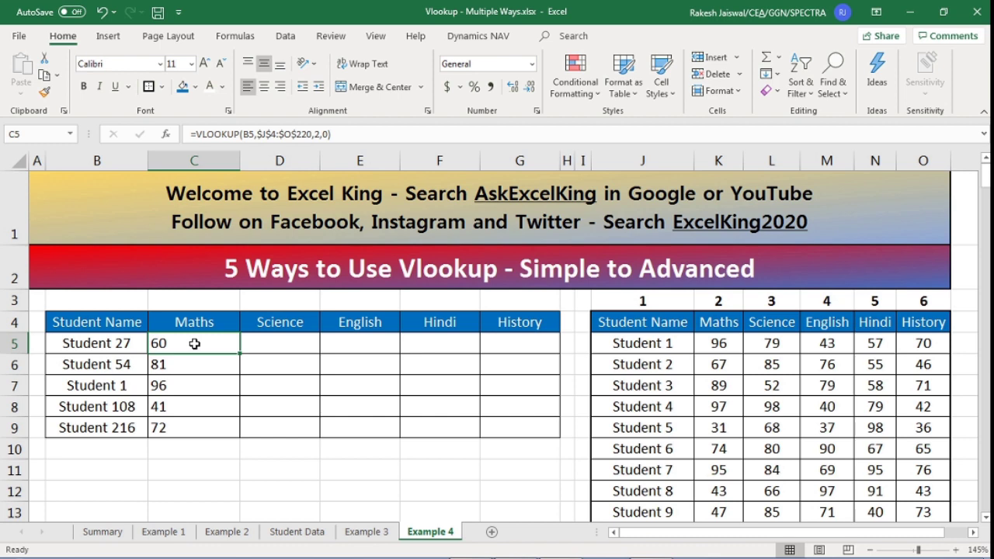
{"action": "key", "text": "ctrl+c"}
{"action": "left_click", "coordinate": [268, 344]}
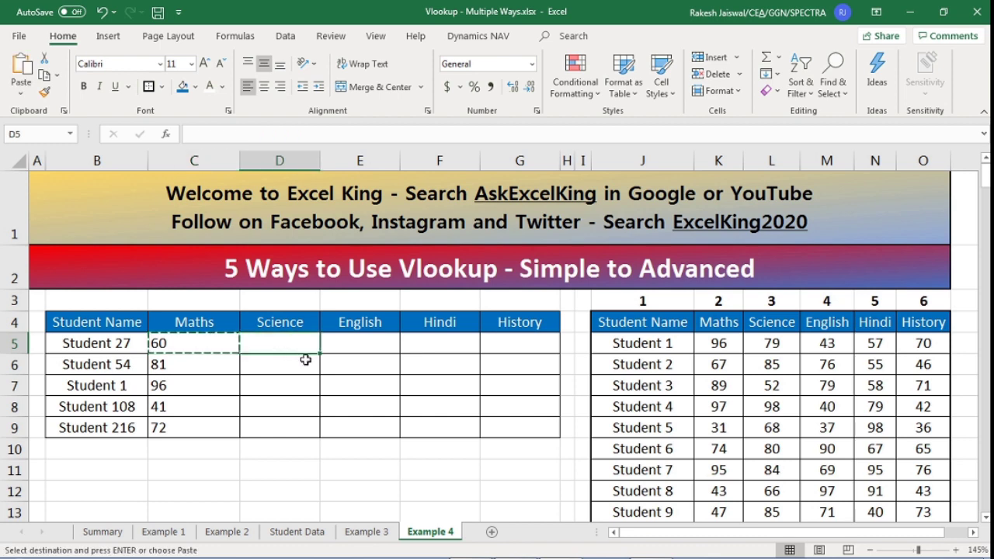
{"action": "key", "text": "ctrl+v"}
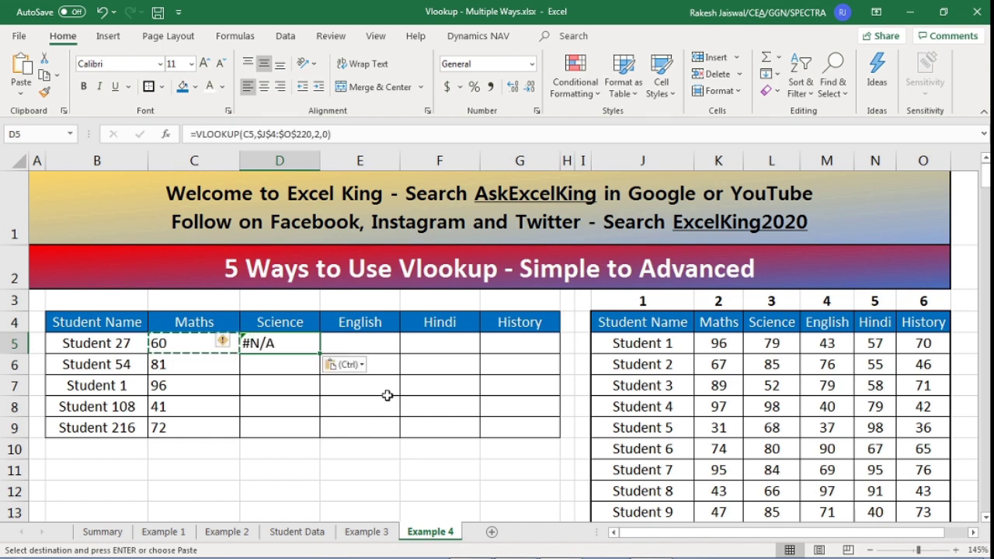
{"action": "key", "text": "Escape"}
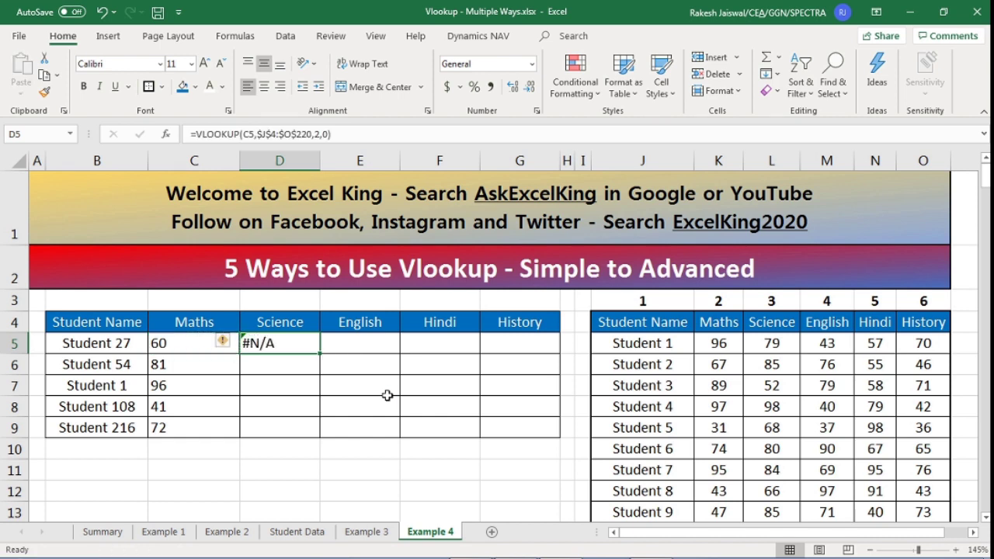
Step: Look up Student 27's Science mark in the marks table and compare it with the copied lookup in D5
{"action": "left_click", "coordinate": [98, 345]}
{"action": "left_click", "coordinate": [299, 344]}
{"action": "scroll", "coordinate": [719, 365], "scroll_direction": "down", "scroll_amount": 7}
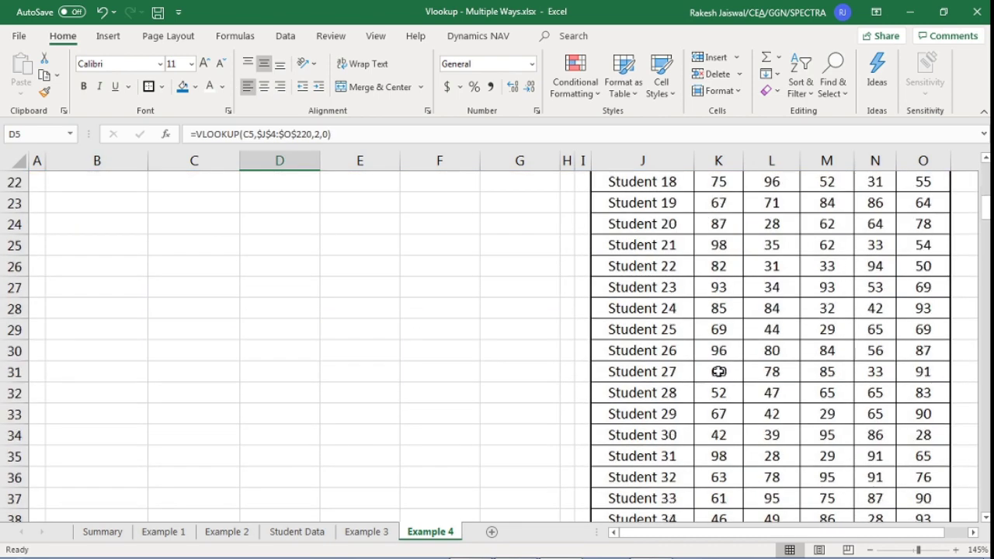
{"action": "left_click", "coordinate": [678, 371]}
{"action": "left_click", "coordinate": [764, 371]}
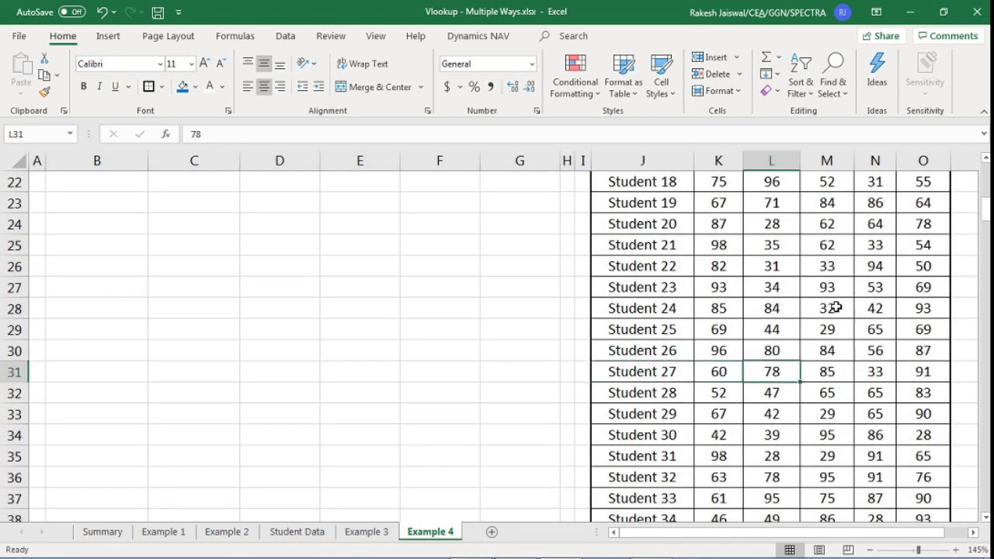
{"action": "scroll", "coordinate": [835, 308], "scroll_direction": "up", "scroll_amount": 5}
{"action": "scroll", "coordinate": [831, 306], "scroll_direction": "up", "scroll_amount": 2}
{"action": "left_click", "coordinate": [296, 344]}
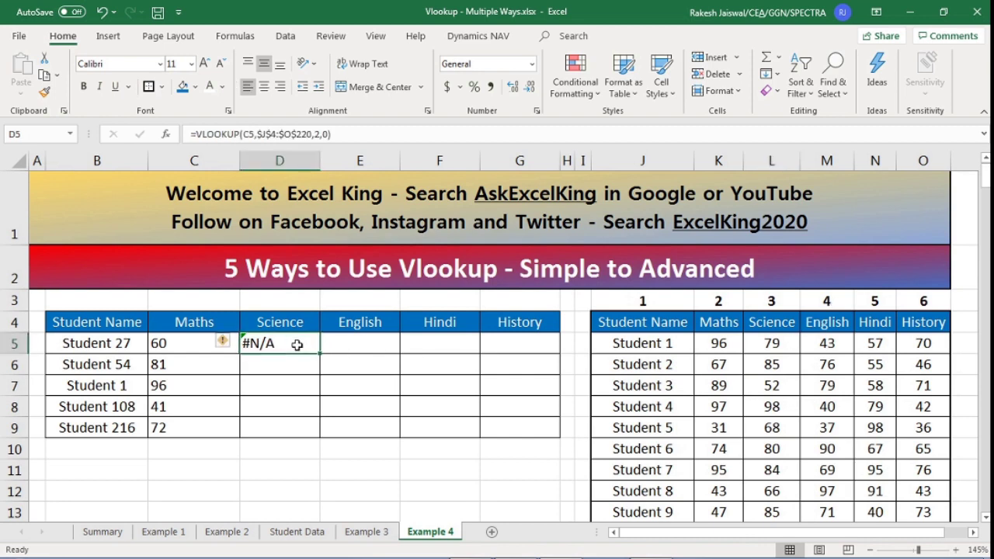
Step: Compare the lookup value reference in the C5 formula with the one in the D5 formula
{"action": "key", "text": "Left"}
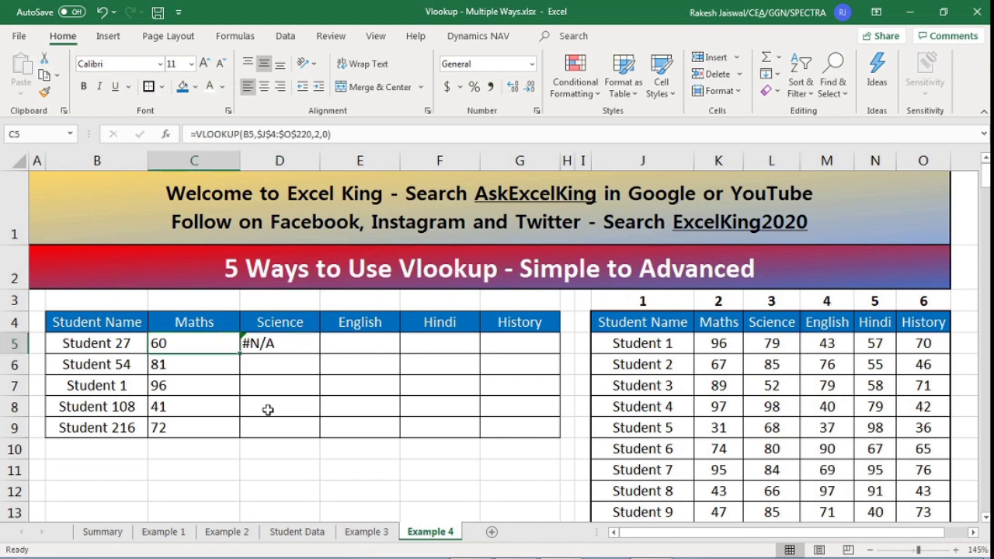
{"action": "key", "text": "F2"}
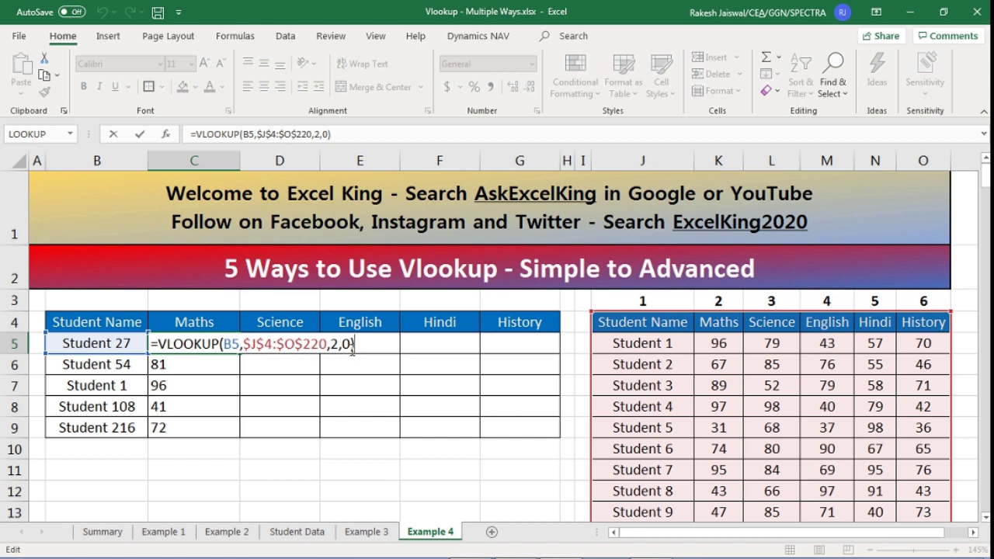
{"action": "key", "text": "ctrl+Return"}
{"action": "left_click", "coordinate": [298, 344]}
{"action": "key", "text": "F2"}
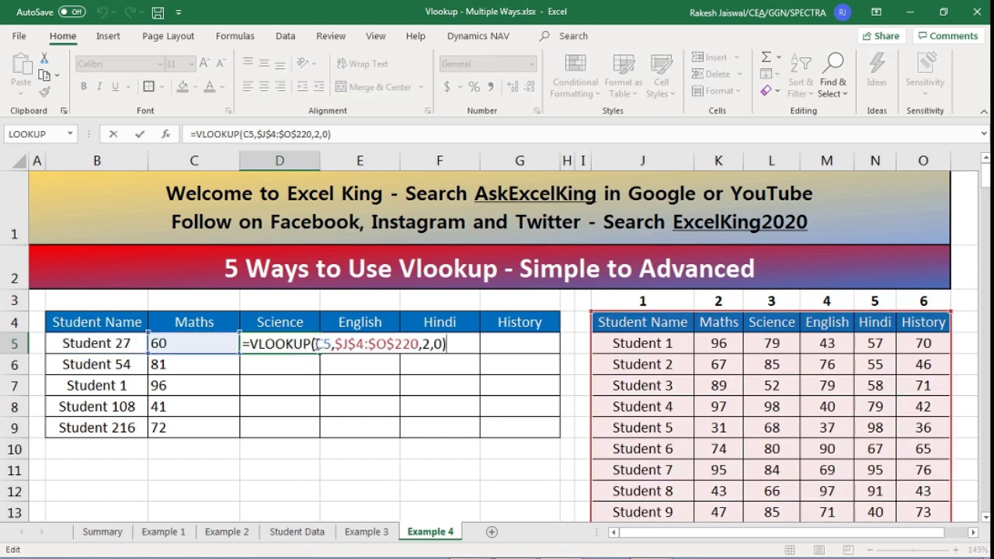
{"action": "left_click_drag", "start_coordinate": [314, 343], "coordinate": [332, 343]}
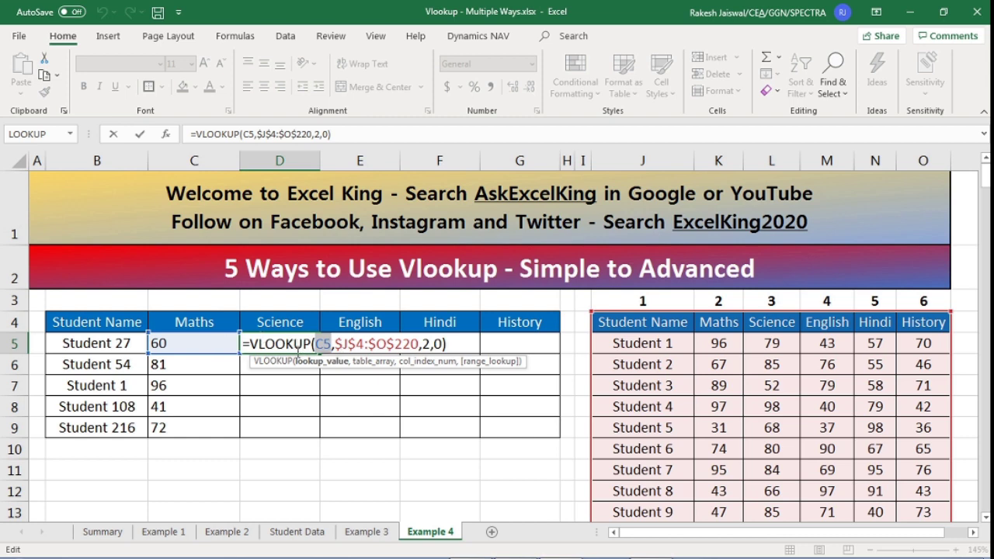
{"action": "key", "text": "Escape"}
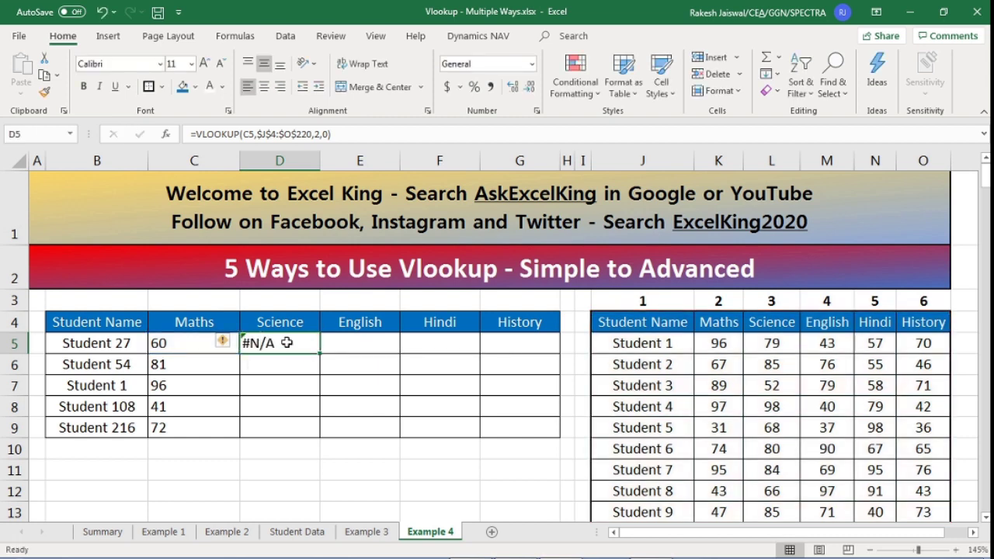
Step: Try setting the column index of the D5 lookup formula to 3
{"action": "double_click", "coordinate": [287, 342]}
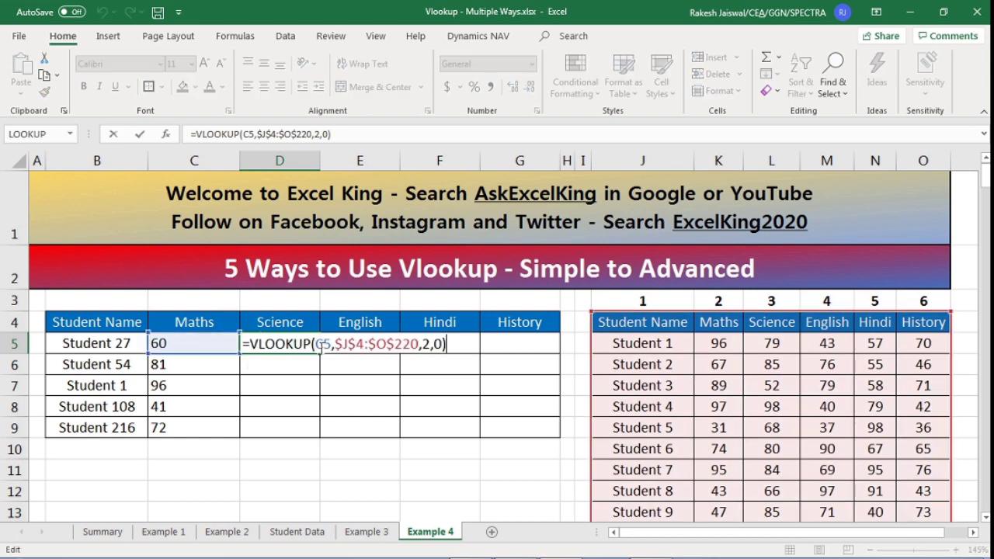
{"action": "left_click", "coordinate": [433, 344]}
{"action": "key", "text": "Left"}
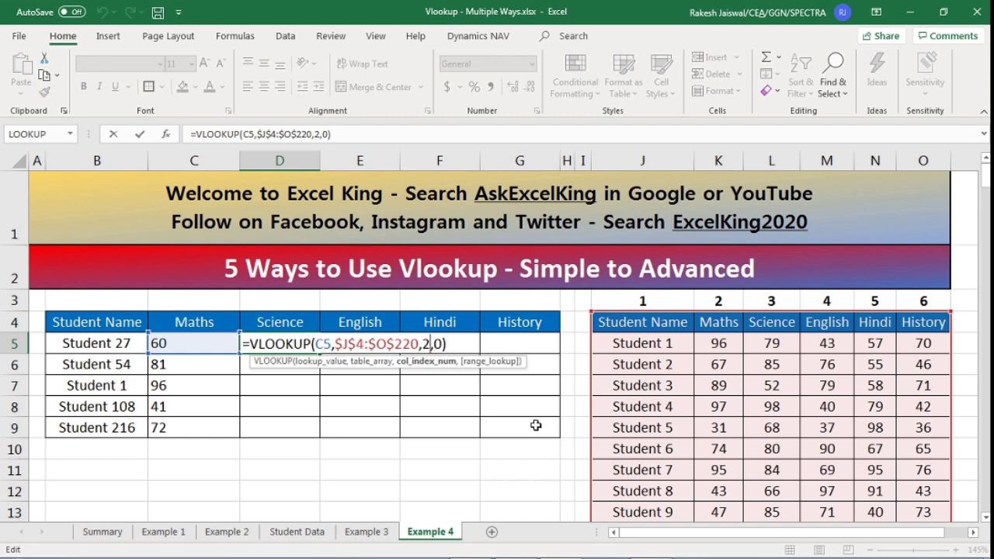
{"action": "key", "text": "BackSpace"}
{"action": "type", "text": "3"}
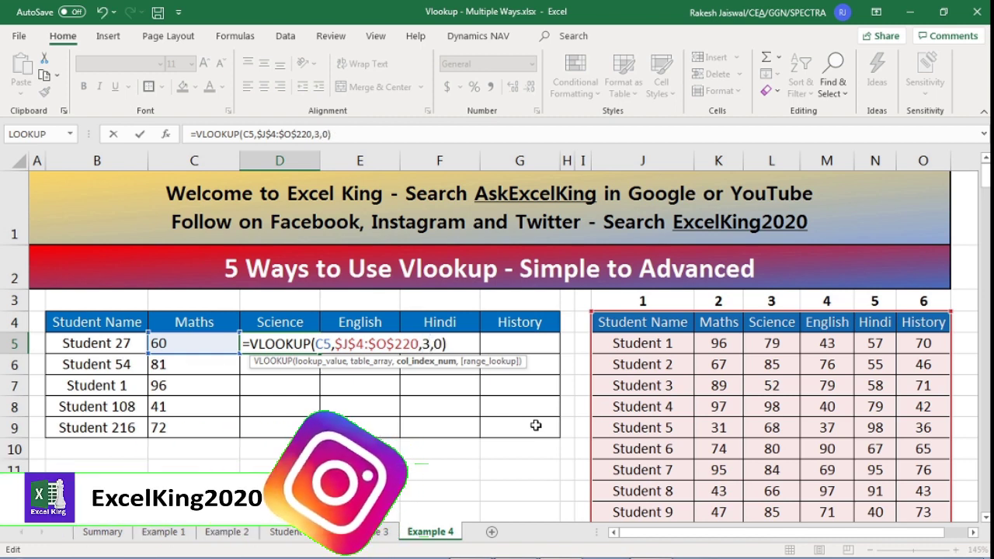
{"action": "key", "text": "Escape"}
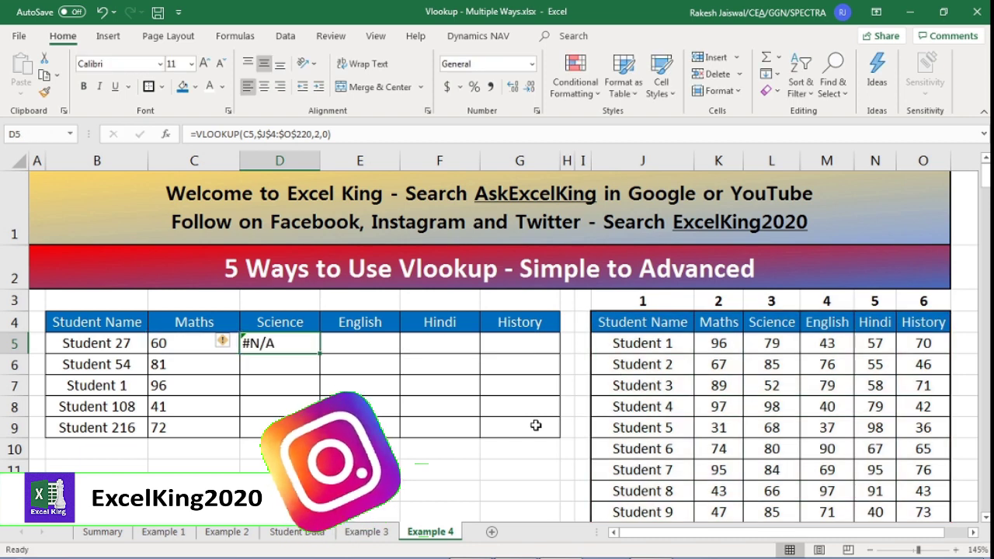
Step: Recheck the lookup formula in the Science cell D5 and delete it
{"action": "key", "text": "F2"}
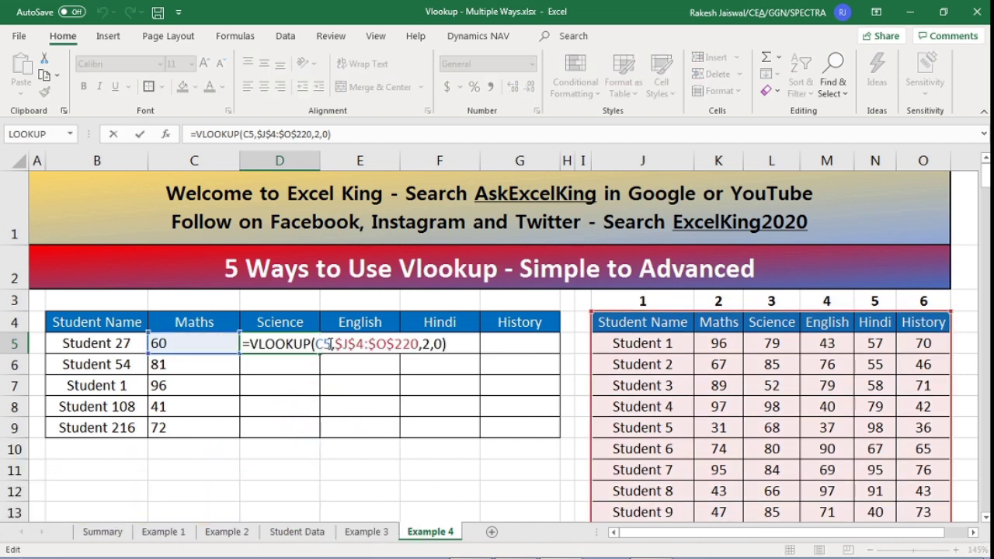
{"action": "key", "text": "Escape"}
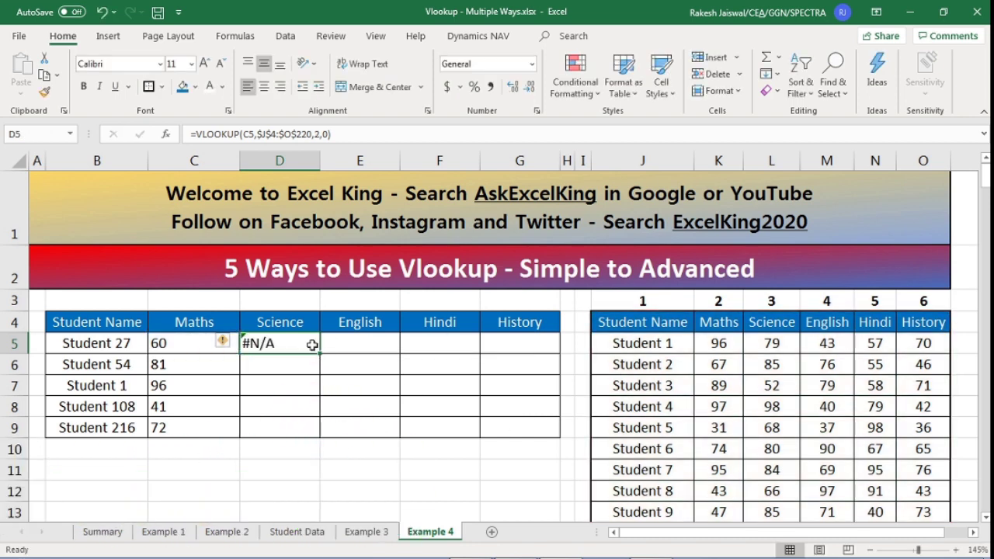
{"action": "key", "text": "Delete"}
Step: Examine the lookup value references of the Maths formulas in C5, C6 and C7, row by row
{"action": "left_click", "coordinate": [194, 327]}
{"action": "left_click", "coordinate": [213, 349]}
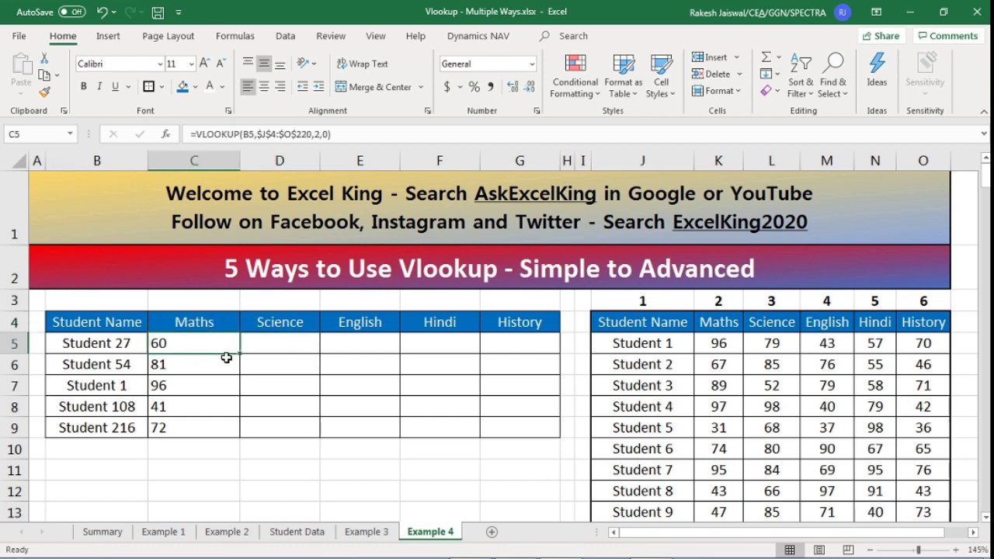
{"action": "key", "text": "F2"}
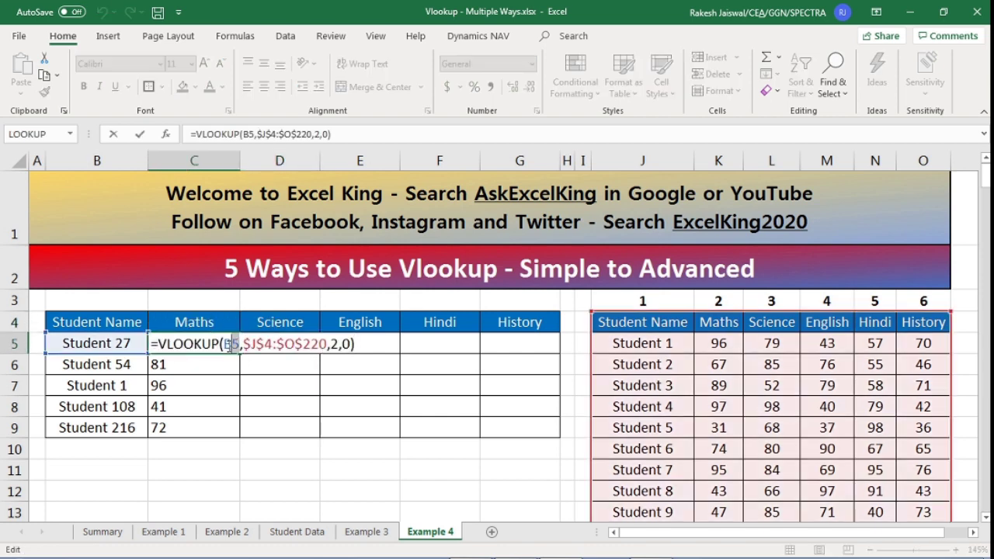
{"action": "double_click", "coordinate": [230, 344]}
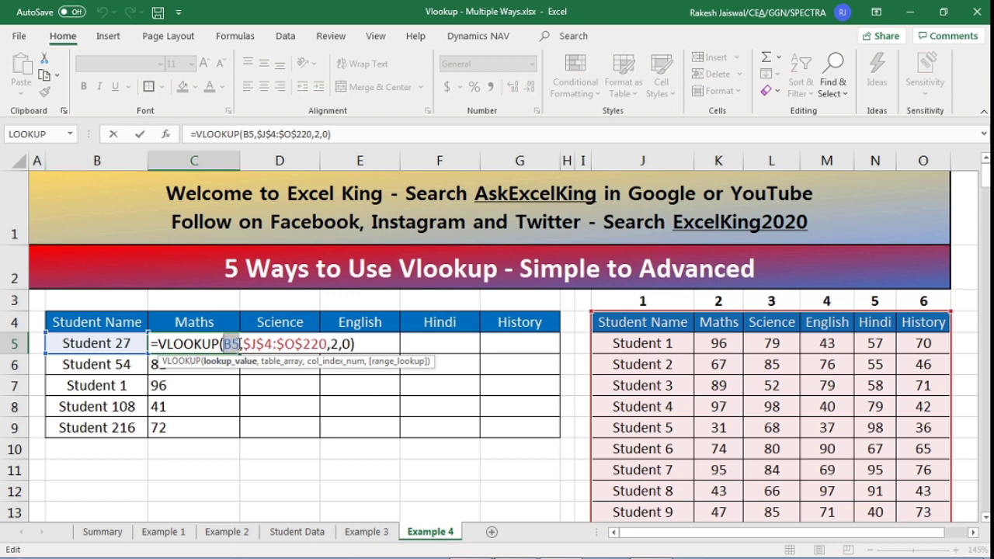
{"action": "left_click", "coordinate": [235, 342]}
{"action": "key", "text": "ctrl+Return"}
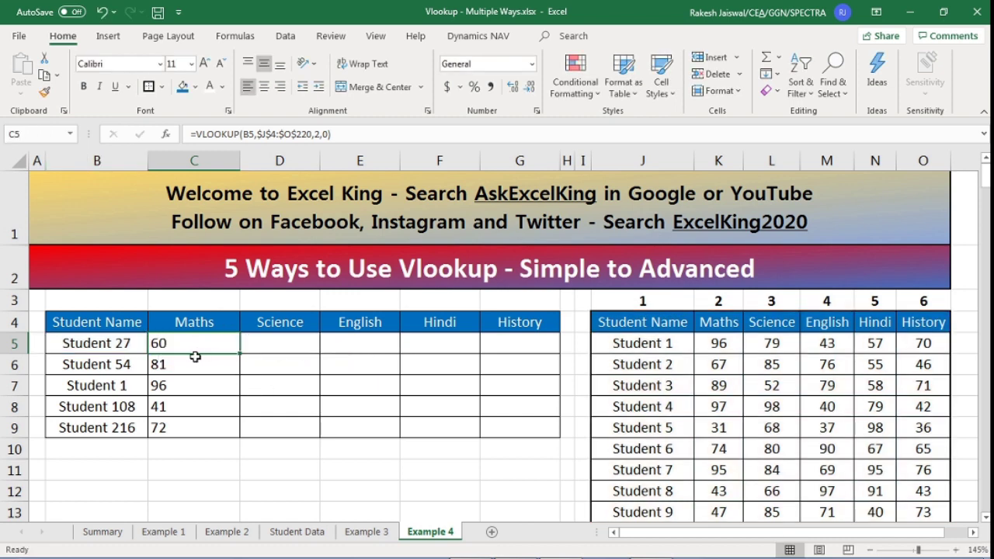
{"action": "left_click", "coordinate": [193, 369]}
{"action": "key", "text": "F2"}
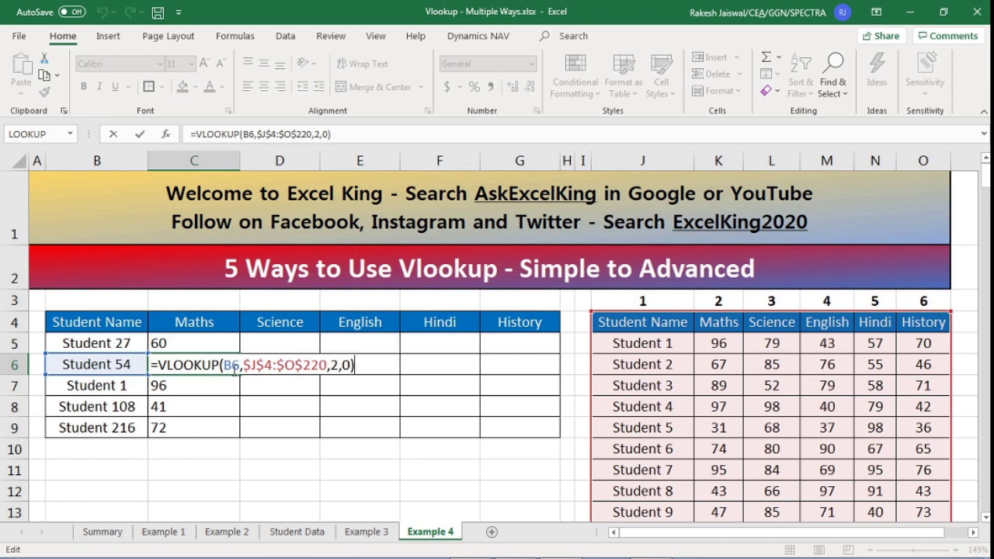
{"action": "key", "text": "Return"}
{"action": "key", "text": "F2"}
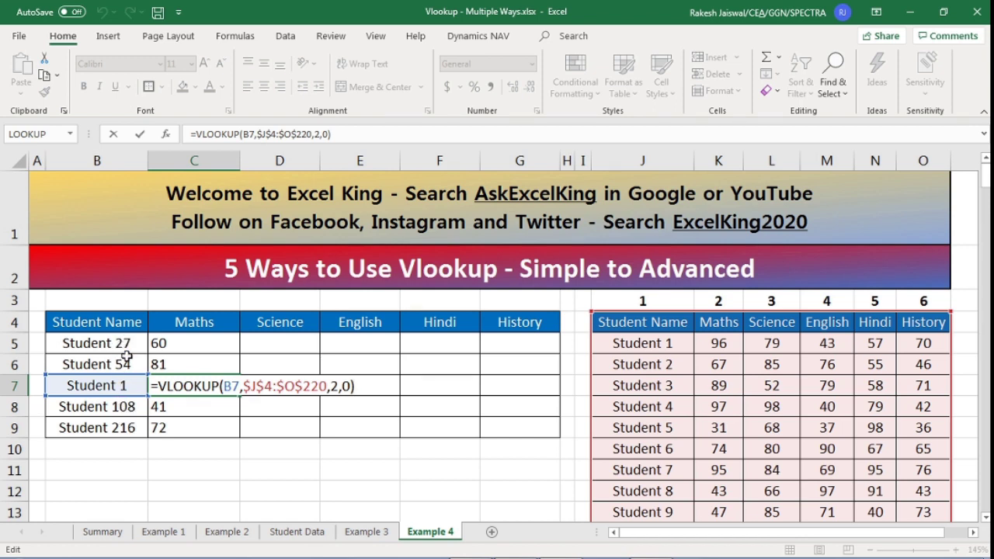
{"action": "key", "text": "Escape"}
{"action": "left_click", "coordinate": [173, 344]}
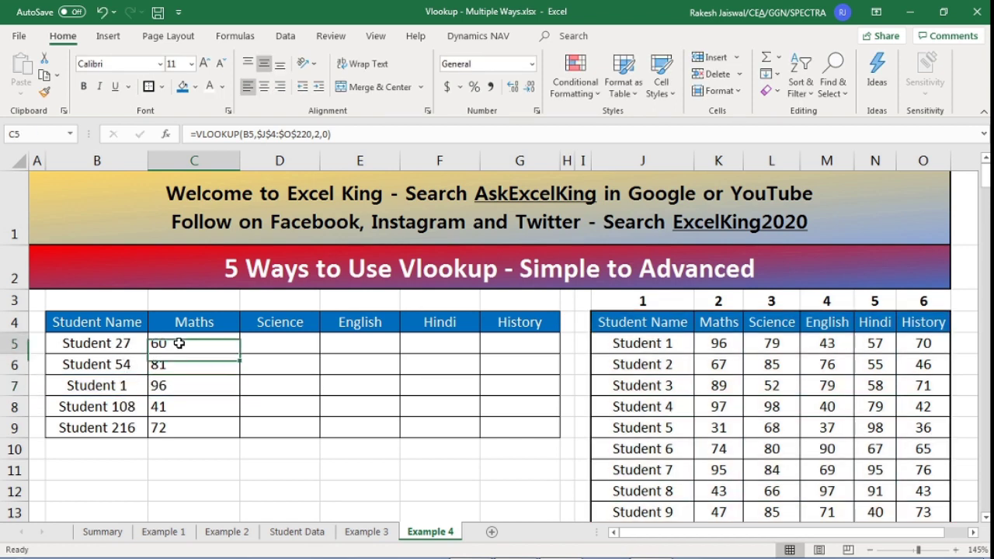
Step: Lock only the column of the lookup value in the C5 Maths formula, making the reference $B5
{"action": "key", "text": "F2"}
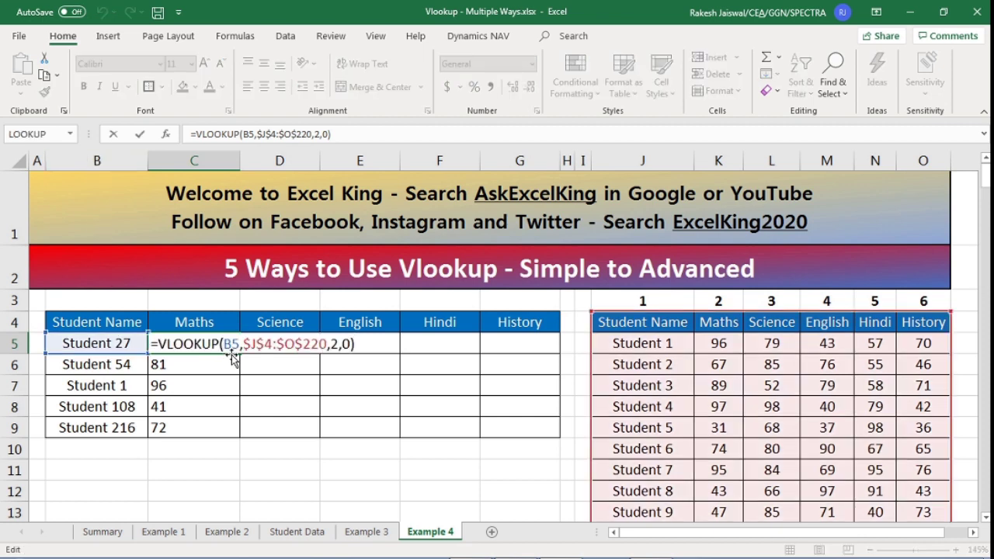
{"action": "left_click_drag", "start_coordinate": [238, 344], "coordinate": [225, 344]}
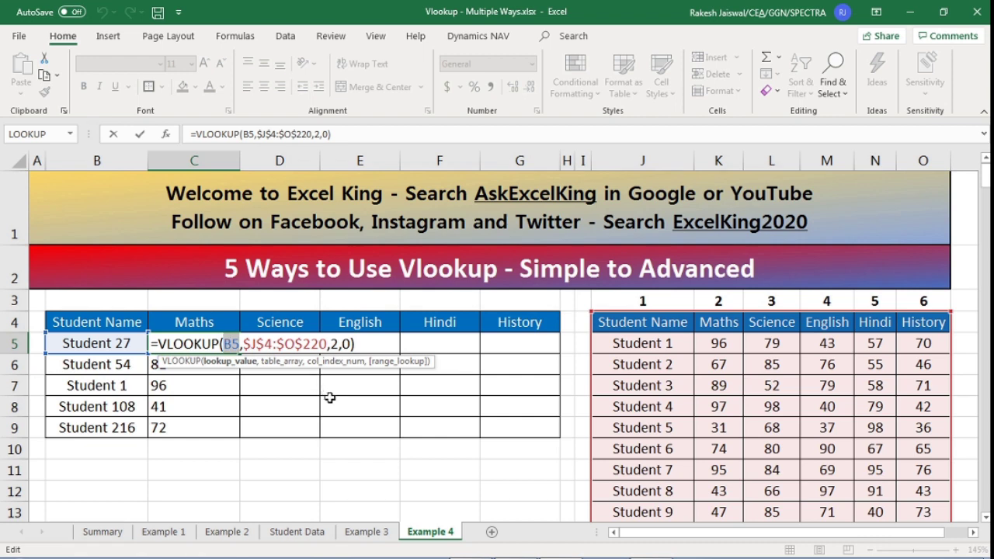
{"action": "key", "text": "F4"}
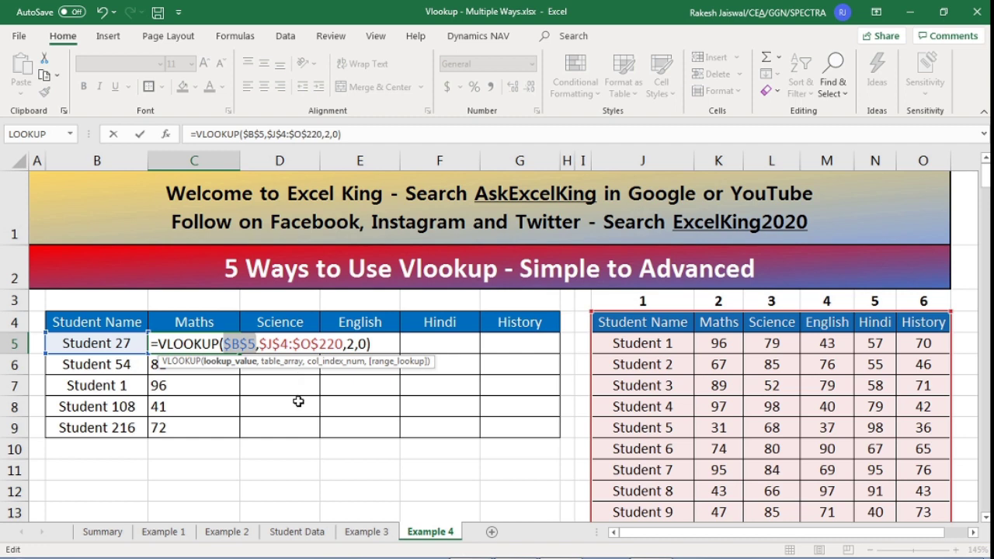
{"action": "key", "text": "F4"}
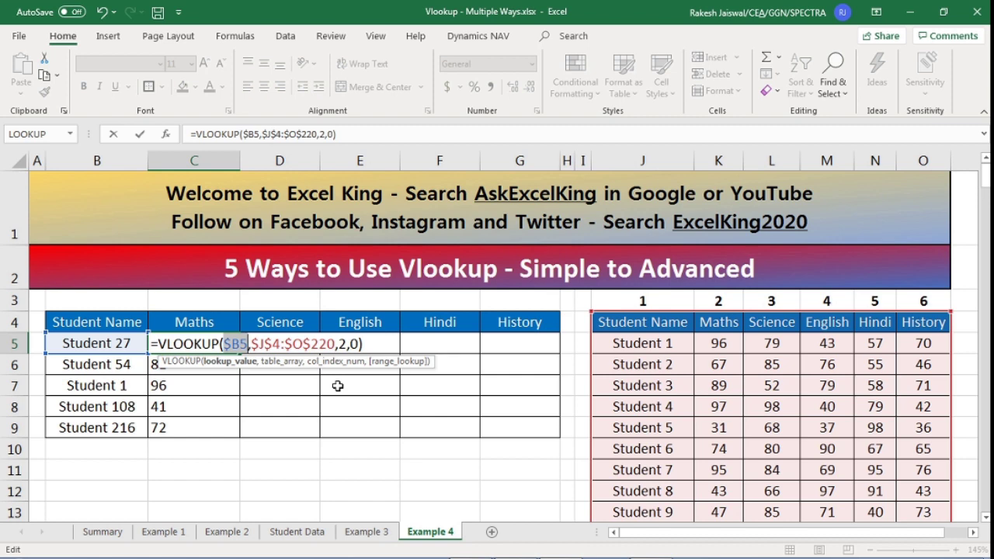
{"action": "key", "text": "Return"}
Step: Copy the C5 lookup formula across the Science, English, Hindi and History cells D5 to G5
{"action": "left_click", "coordinate": [223, 345]}
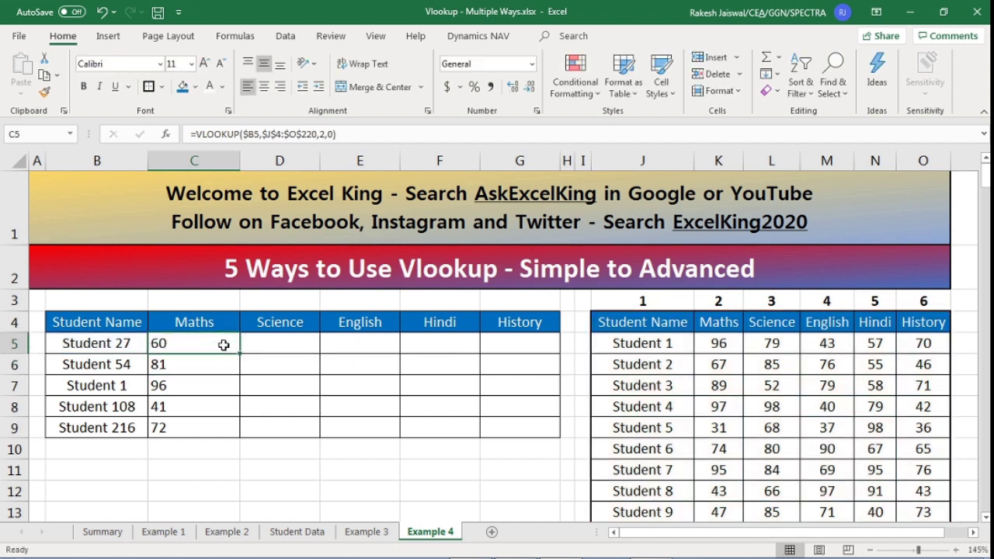
{"action": "key", "text": "ctrl+c"}
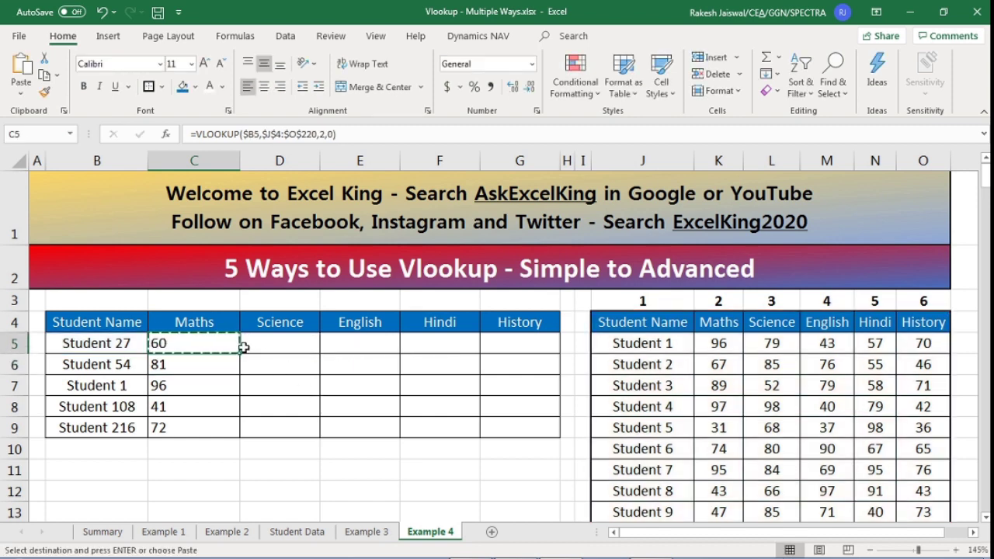
{"action": "left_click", "coordinate": [271, 341]}
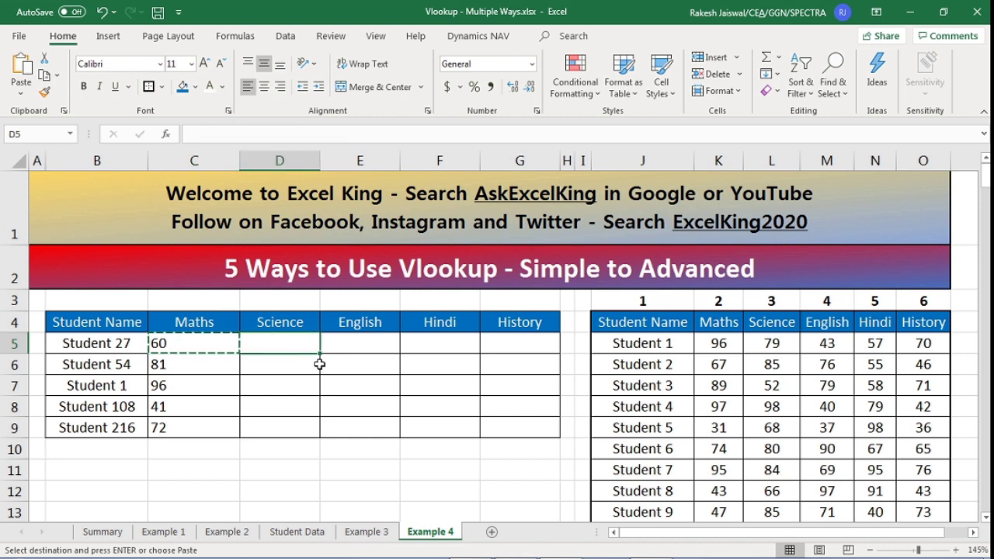
{"action": "key", "text": "ctrl+v"}
{"action": "left_click", "coordinate": [349, 346]}
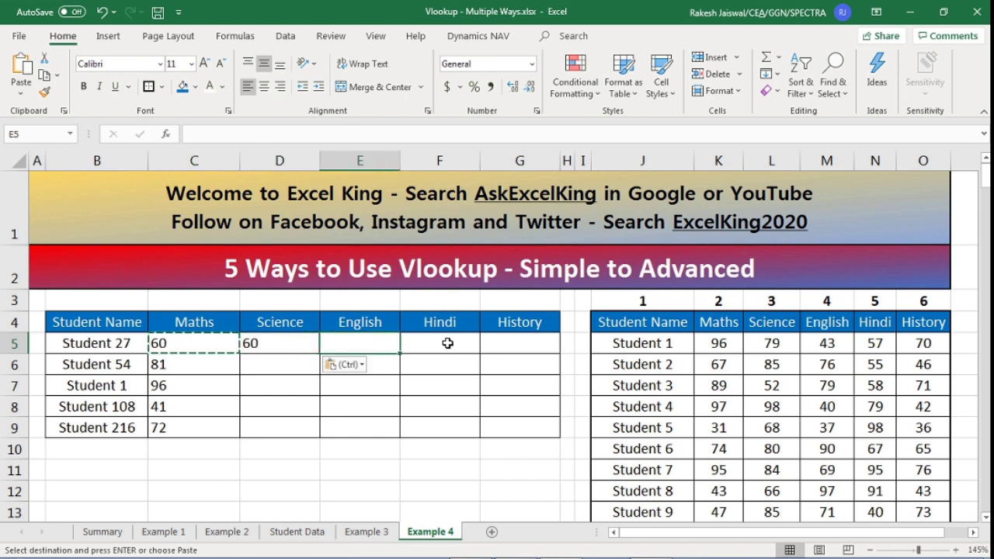
{"action": "key", "text": "ctrl+v"}
{"action": "left_click", "coordinate": [447, 342]}
{"action": "key", "text": "ctrl+v"}
{"action": "left_click", "coordinate": [517, 343]}
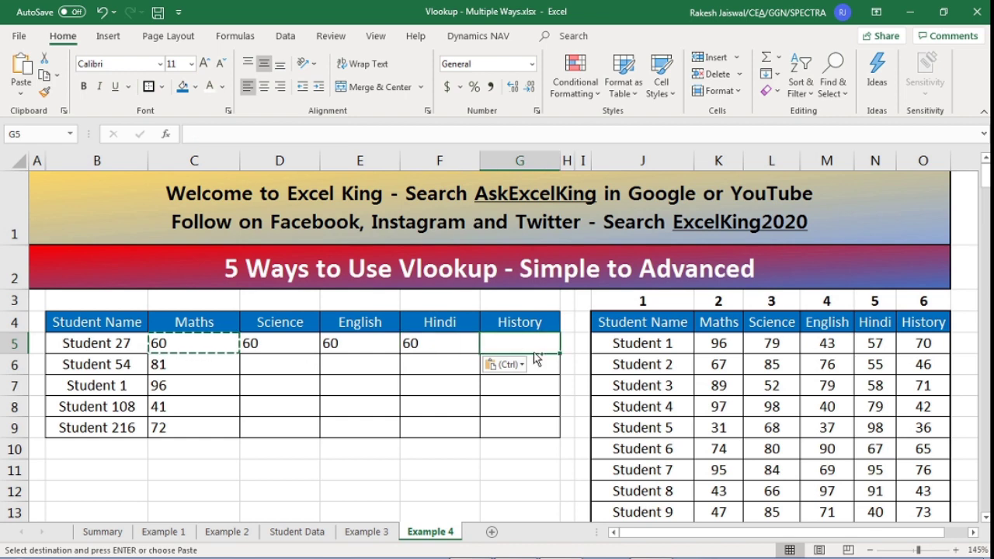
{"action": "key", "text": "ctrl+v"}
{"action": "key", "text": "Escape"}
Step: Set the column index of the Science lookup formula in D5 to 3
{"action": "left_click", "coordinate": [299, 347]}
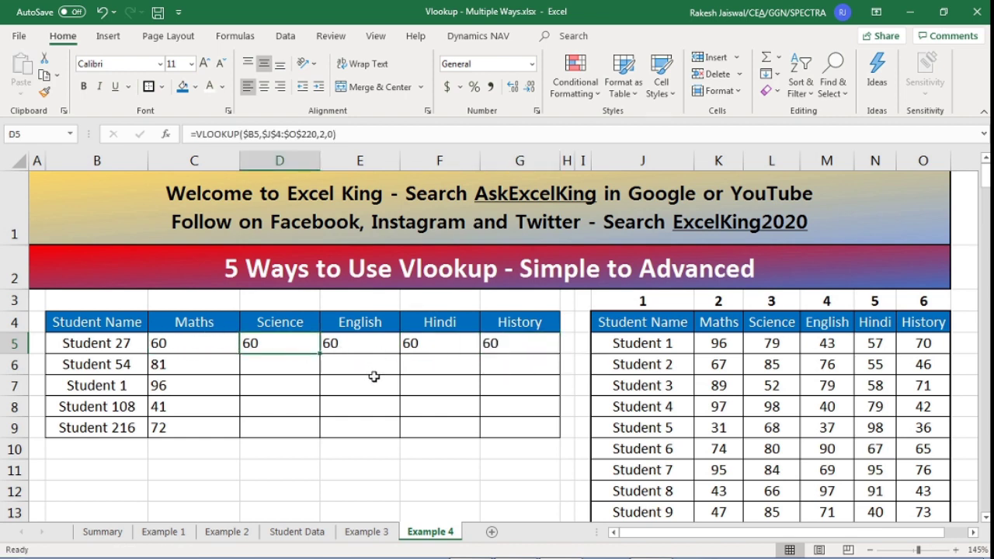
{"action": "key", "text": "F2"}
{"action": "left_click", "coordinate": [440, 343]}
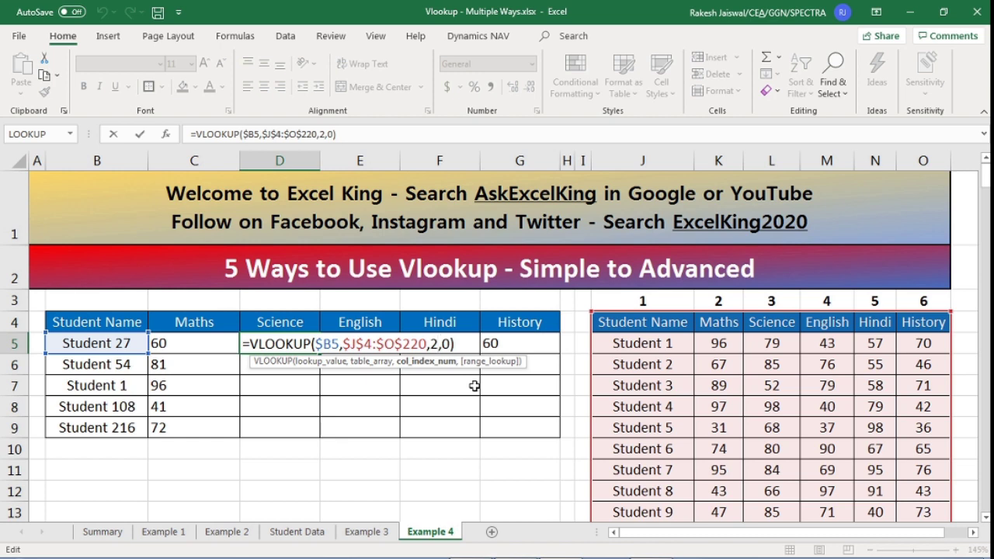
{"action": "key", "text": "BackSpace"}
{"action": "type", "text": "3"}
{"action": "key", "text": "Return"}
Step: Set the column index of the English lookup formula in E5 to 4
{"action": "left_click", "coordinate": [374, 348]}
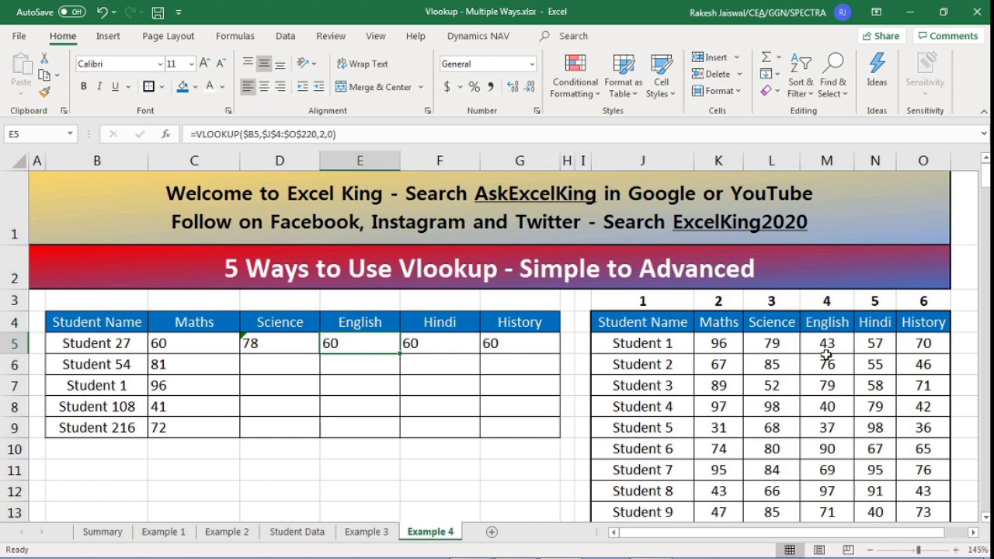
{"action": "key", "text": "F2"}
{"action": "key", "text": "Left"}
{"action": "key", "text": "Left"}
{"action": "key", "text": "Left"}
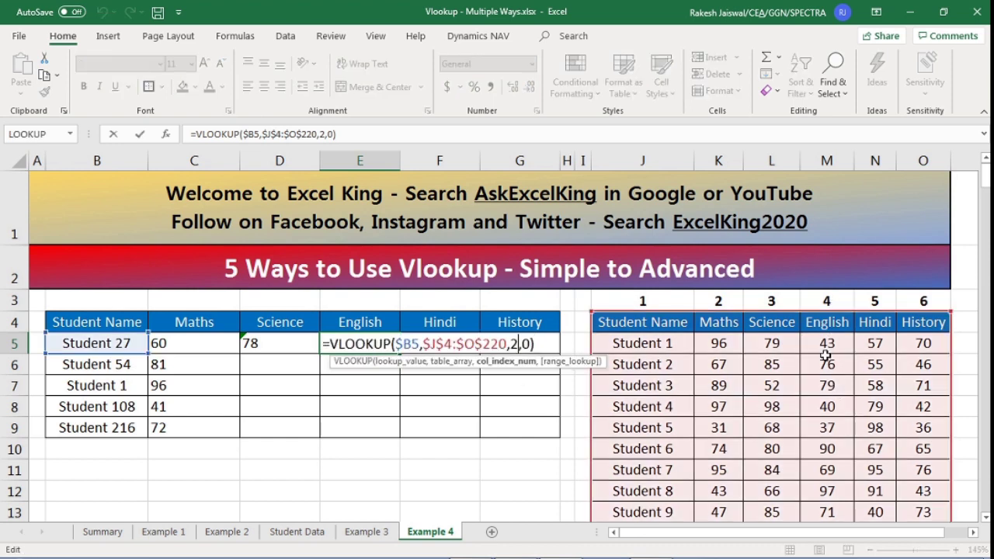
{"action": "key", "text": "BackSpace"}
{"action": "type", "text": "4"}
{"action": "key", "text": "Return"}
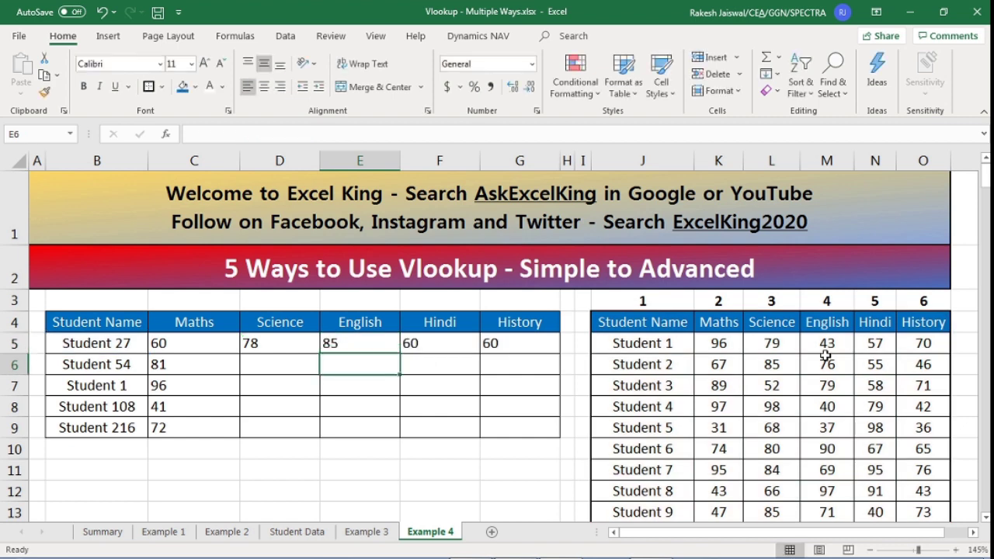
Step: Set the column index of the Hindi lookup formula in F5 to 5
{"action": "key", "text": "Up"}
{"action": "key", "text": "Right"}
{"action": "key", "text": "F2"}
{"action": "key", "text": "Left"}
{"action": "key", "text": "Left"}
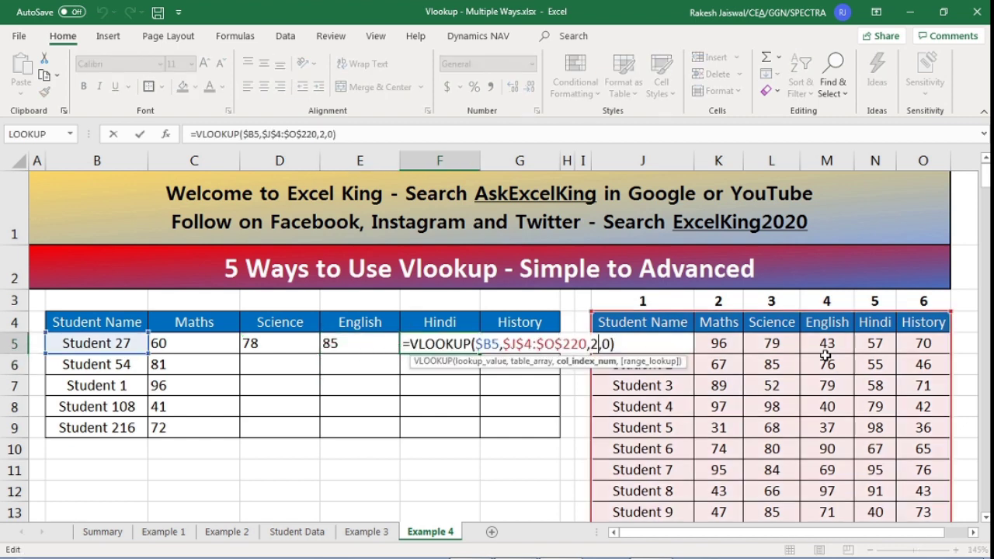
{"action": "key", "text": "BackSpace"}
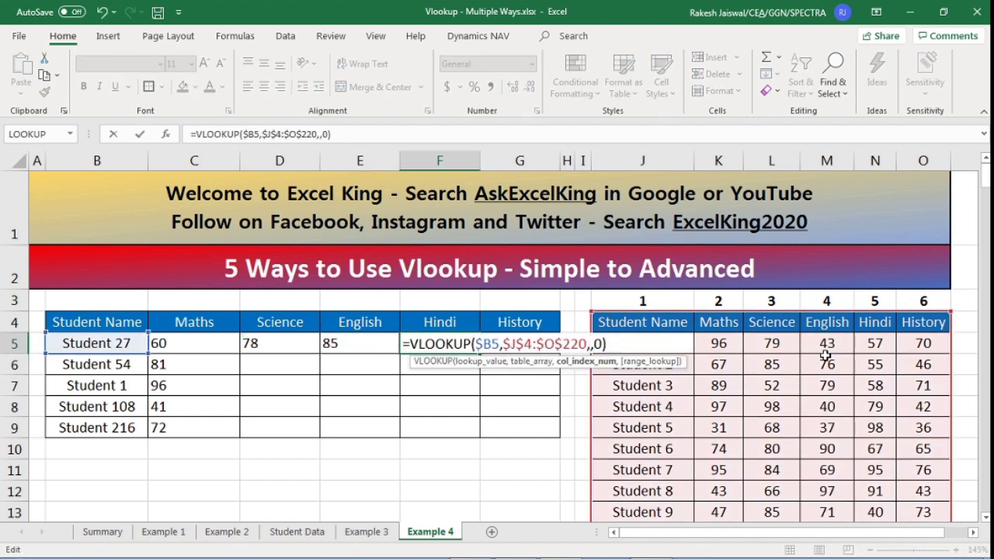
{"action": "type", "text": "5"}
{"action": "key", "text": "Return"}
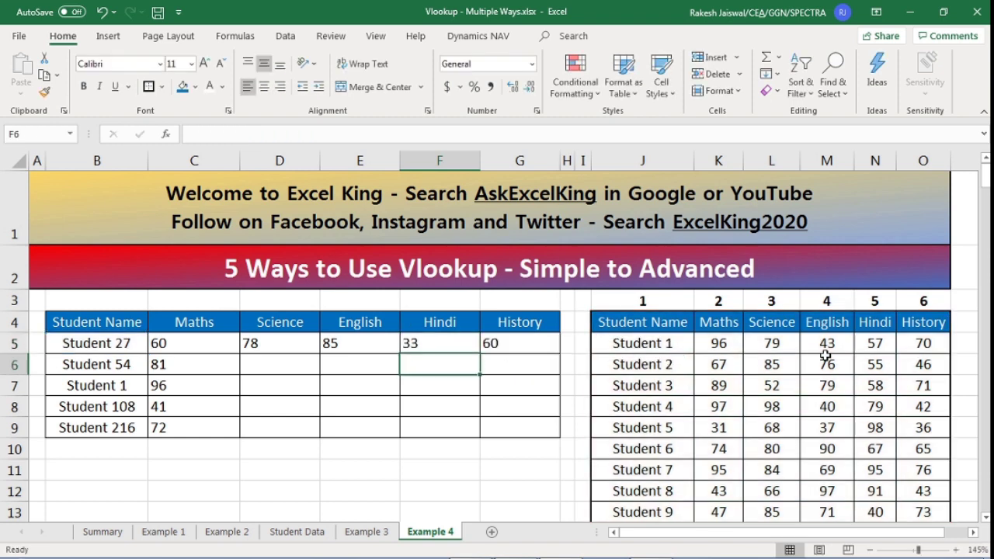
Step: Set the column index of the History lookup formula in G5 to 5
{"action": "key", "text": "Up"}
{"action": "key", "text": "Right"}
{"action": "key", "text": "F2"}
{"action": "key", "text": "Left"}
{"action": "key", "text": "Left"}
{"action": "key", "text": "Left"}
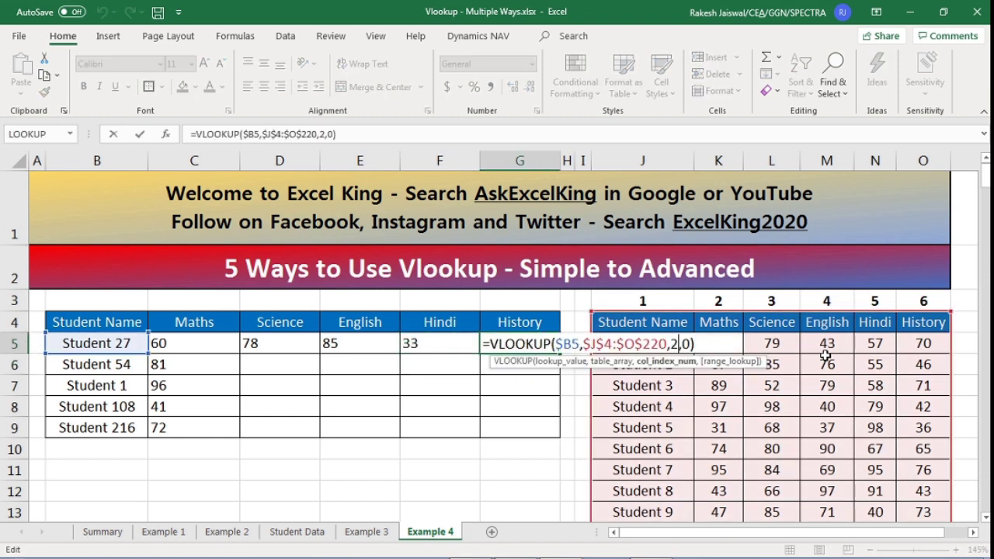
{"action": "key", "text": "BackSpace"}
{"action": "type", "text": "5"}
{"action": "key", "text": "Return"}
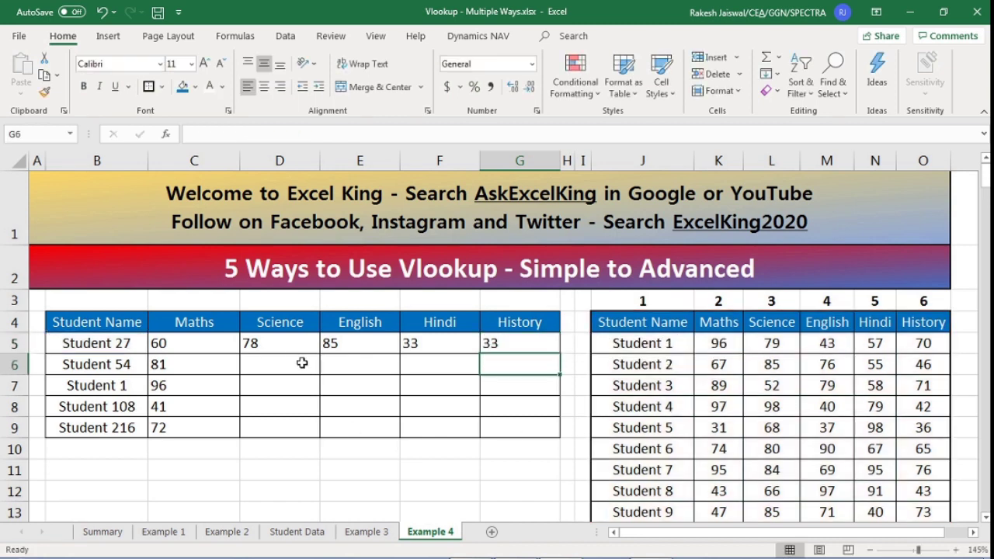
Step: Copy the row 5 lookup formulas C5:G5 down through row 9 and centre the marks in C5:G9
{"action": "left_click", "coordinate": [295, 350]}
{"action": "left_click_drag", "start_coordinate": [192, 343], "coordinate": [501, 340]}
{"action": "key", "text": "ctrl+c"}
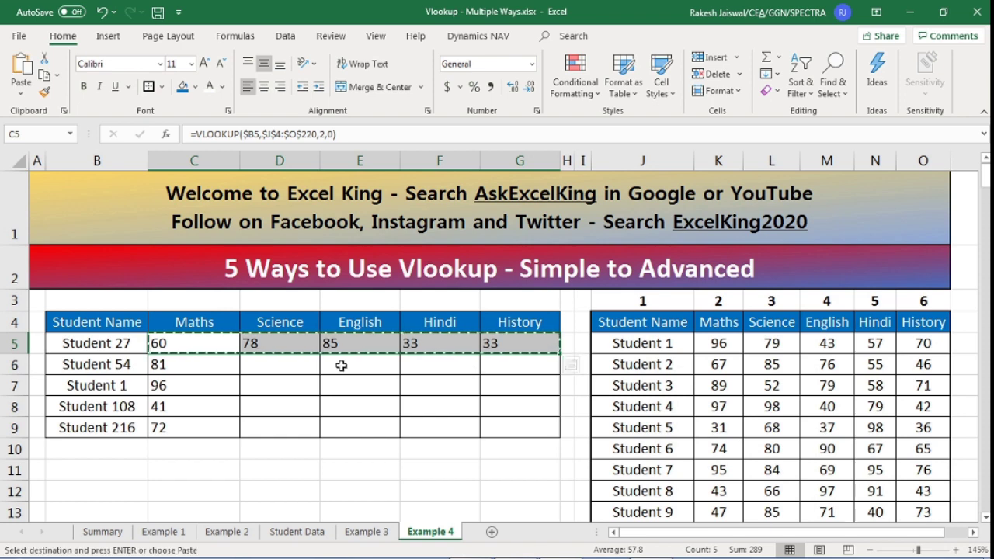
{"action": "left_click_drag", "start_coordinate": [204, 344], "coordinate": [488, 429]}
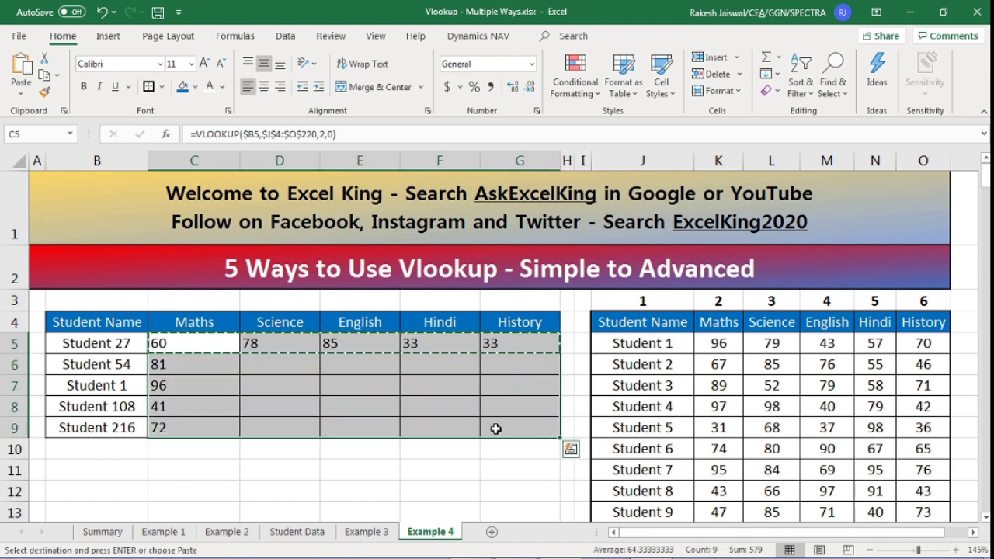
{"action": "key", "text": "ctrl+v"}
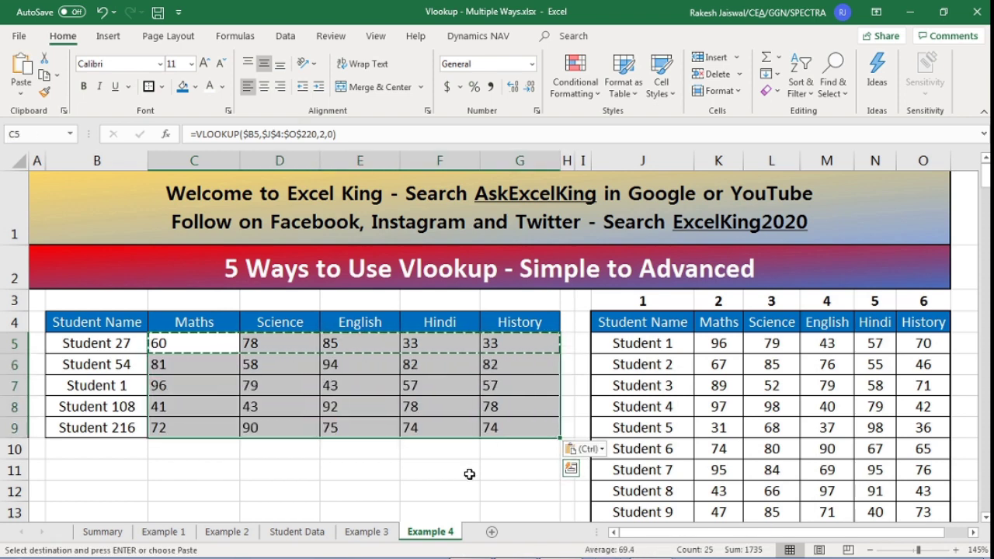
{"action": "key", "text": "Escape"}
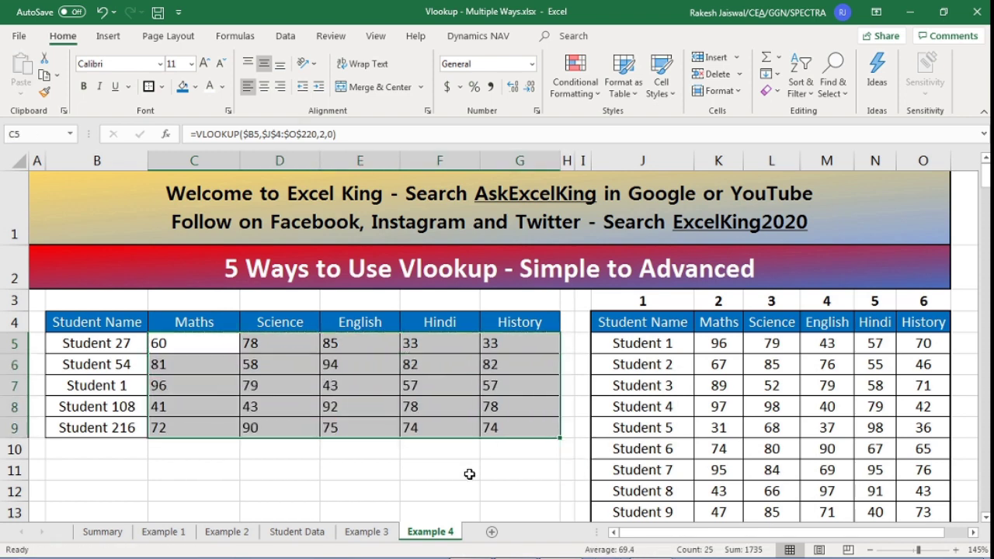
{"action": "left_click", "coordinate": [264, 86]}
Step: Compare the column index numbers of the row 5 lookup formulas across the subjects from Maths to History
{"action": "left_click_drag", "start_coordinate": [194, 343], "coordinate": [513, 343]}
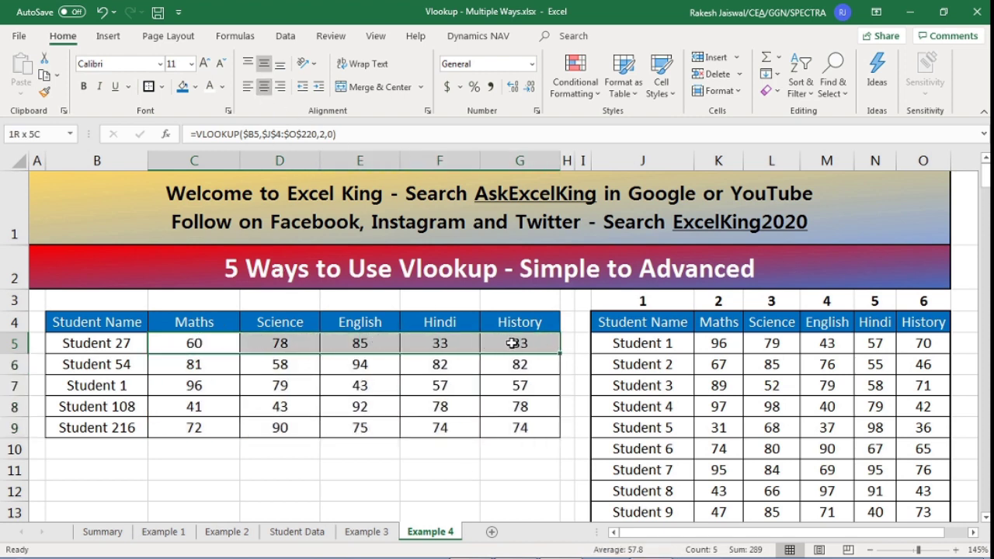
{"action": "left_click", "coordinate": [293, 340]}
{"action": "left_click", "coordinate": [392, 339]}
{"action": "left_click", "coordinate": [445, 343]}
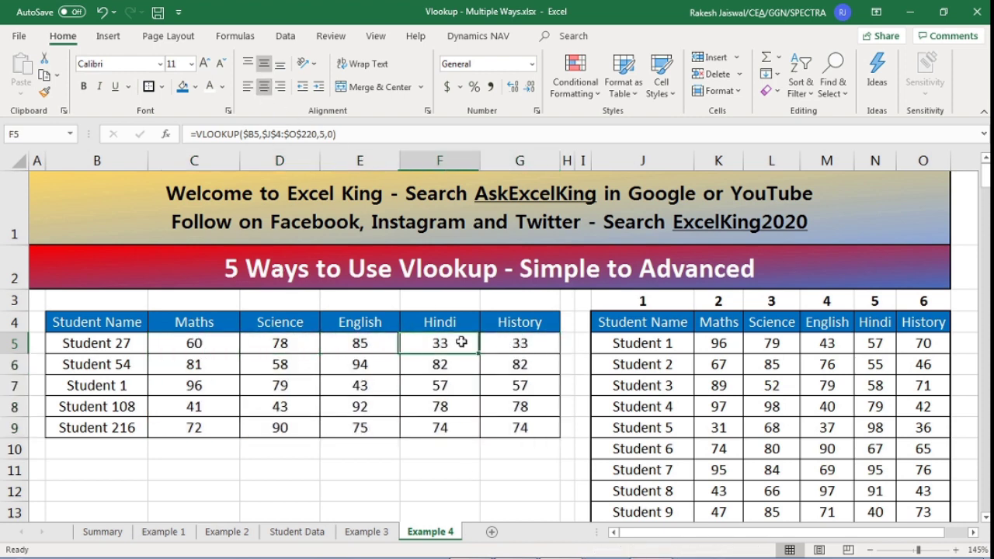
{"action": "left_click", "coordinate": [542, 342]}
{"action": "left_click", "coordinate": [275, 347]}
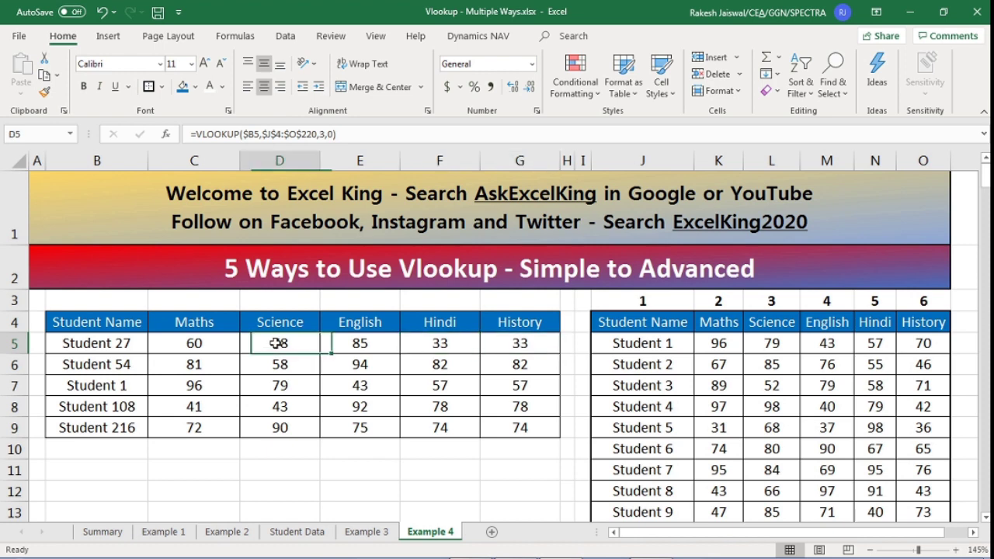
{"action": "left_click", "coordinate": [357, 341]}
{"action": "left_click", "coordinate": [403, 342]}
{"action": "left_click", "coordinate": [521, 345]}
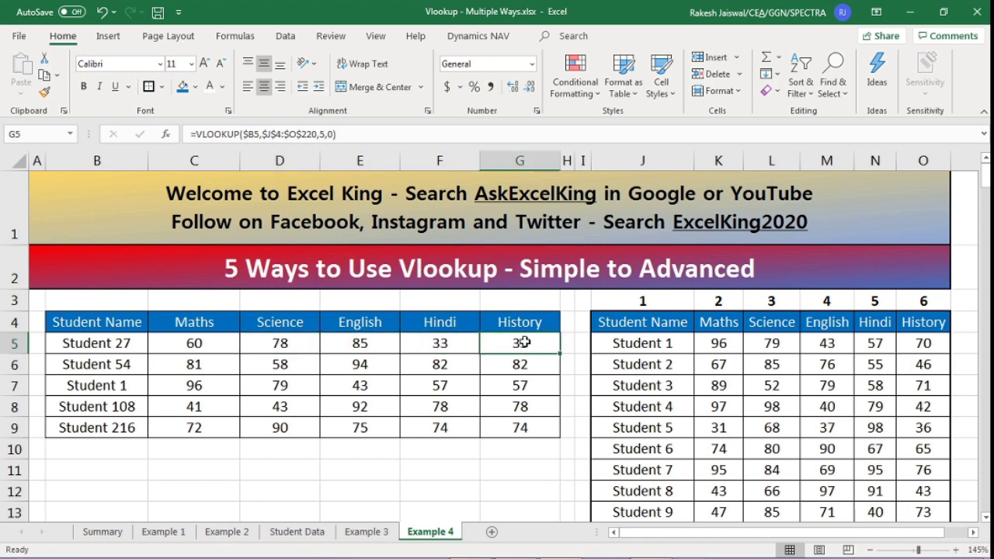
{"action": "left_click", "coordinate": [424, 343]}
{"action": "left_click_drag", "start_coordinate": [206, 347], "coordinate": [518, 345]}
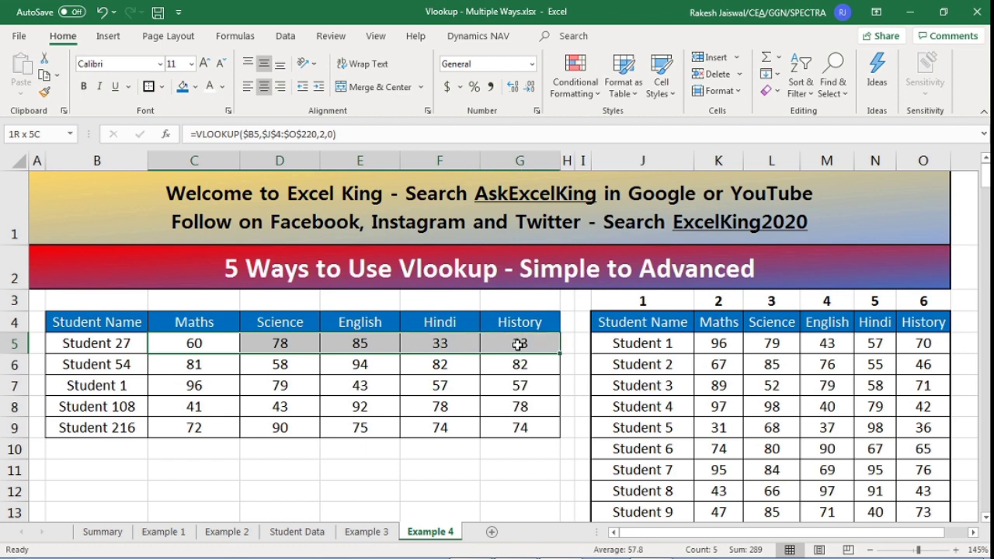
{"action": "left_click_drag", "start_coordinate": [218, 348], "coordinate": [553, 351]}
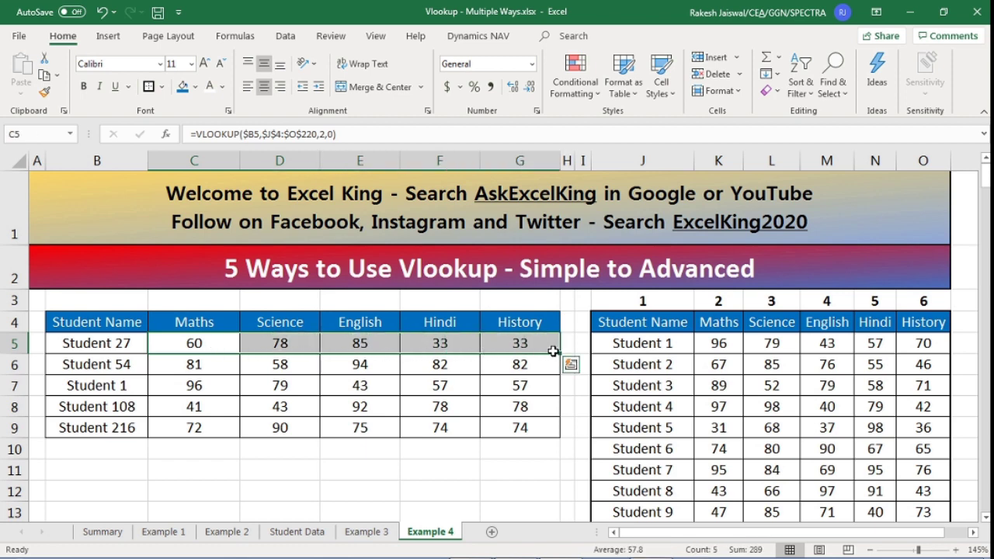
{"action": "left_click", "coordinate": [528, 348]}
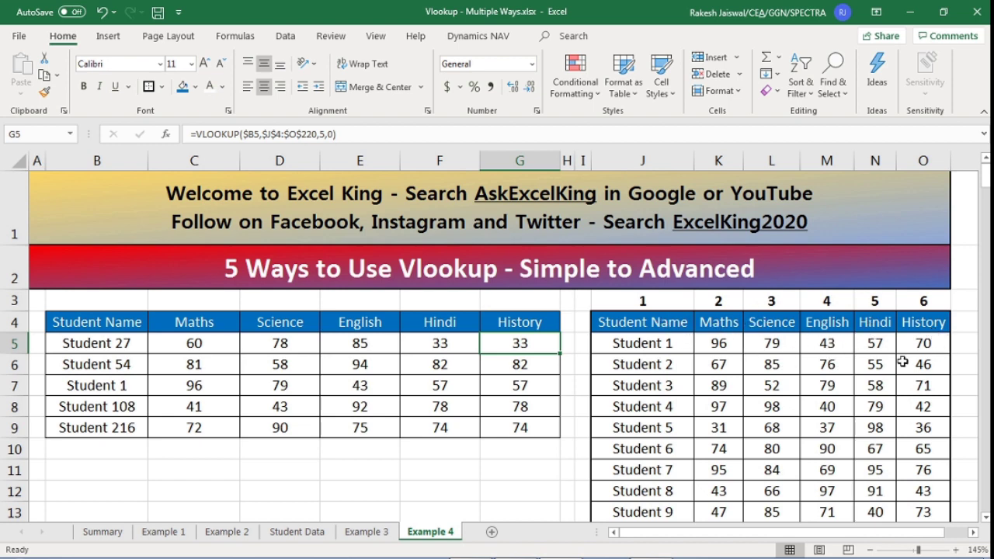
Step: Recheck the arguments of the Science and English lookup formulas in D5 and E5
{"action": "left_click", "coordinate": [272, 340]}
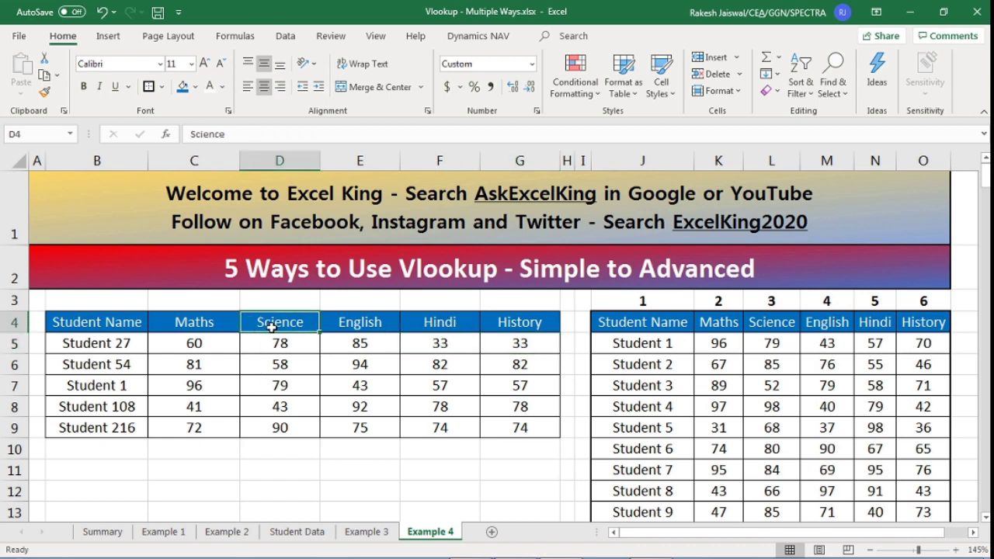
{"action": "key", "text": "F2"}
{"action": "left_click", "coordinate": [388, 344]}
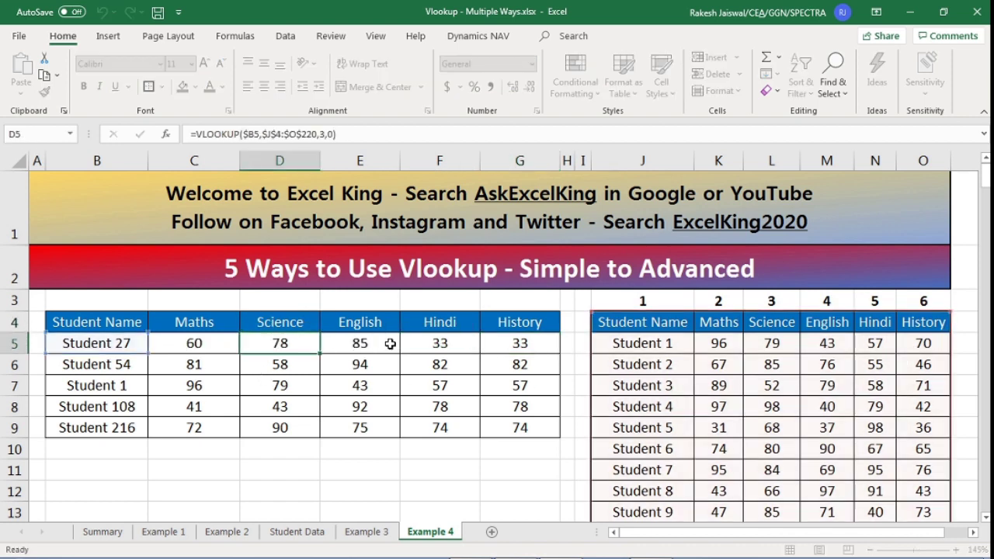
{"action": "key", "text": "F2"}
{"action": "key", "text": "Escape"}
Step: Copy the row 5 formulas C5:G5 and select C5:G9 as the paste range
{"action": "left_click_drag", "start_coordinate": [221, 345], "coordinate": [534, 340]}
{"action": "left_click", "coordinate": [520, 343]}
{"action": "key", "text": "ctrl+c"}
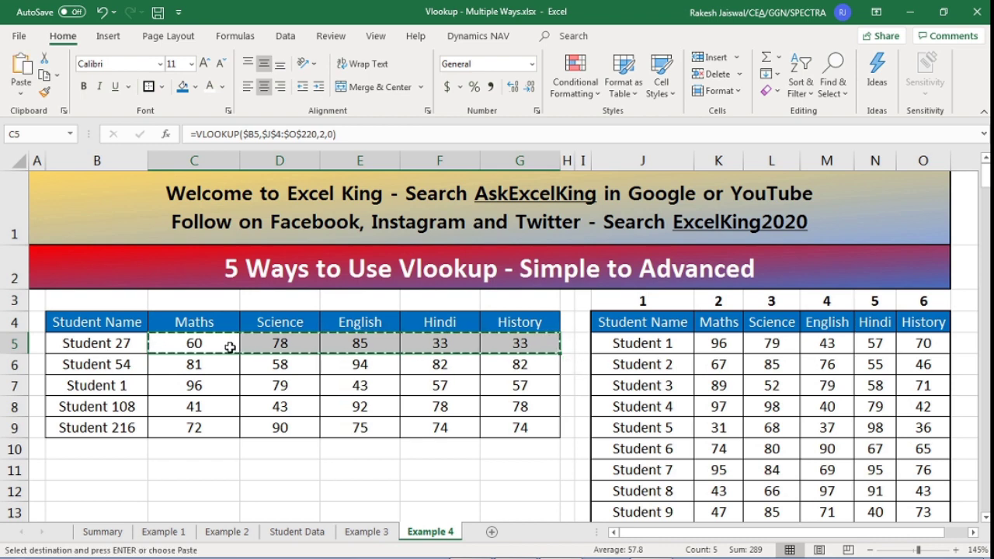
{"action": "left_click_drag", "start_coordinate": [226, 347], "coordinate": [518, 428]}
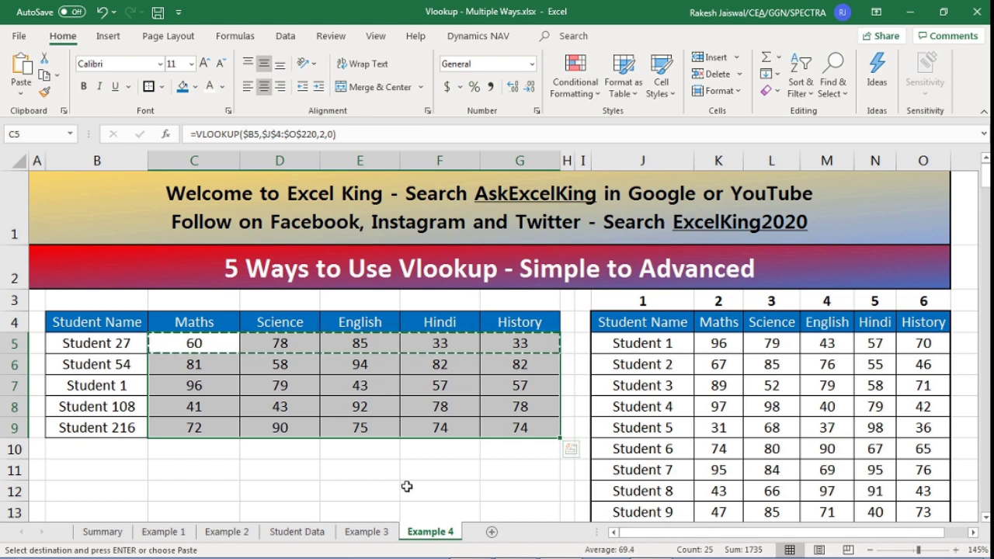
Step: Open the Summary sheet and select the "Vlookup Multiple Values at Once" entry
{"action": "left_click", "coordinate": [104, 532]}
{"action": "left_click", "coordinate": [153, 455]}
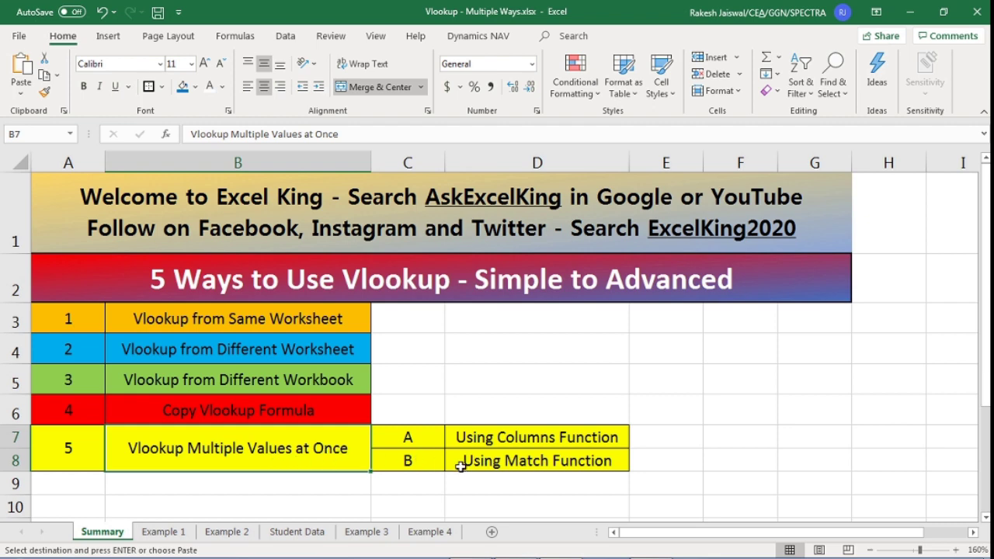
Step: Cancel the pending copy and review the "Using Columns Function" and "Using Match Function" entries on the Summary sheet
{"action": "key", "text": "Escape"}
{"action": "left_click", "coordinate": [388, 446]}
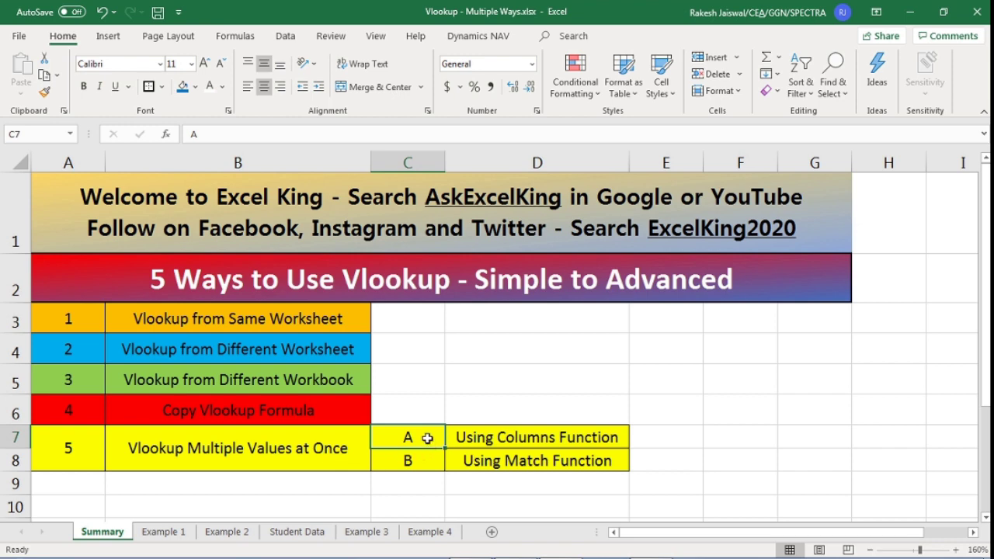
{"action": "left_click", "coordinate": [420, 460]}
{"action": "left_click", "coordinate": [426, 441]}
{"action": "left_click", "coordinate": [511, 439]}
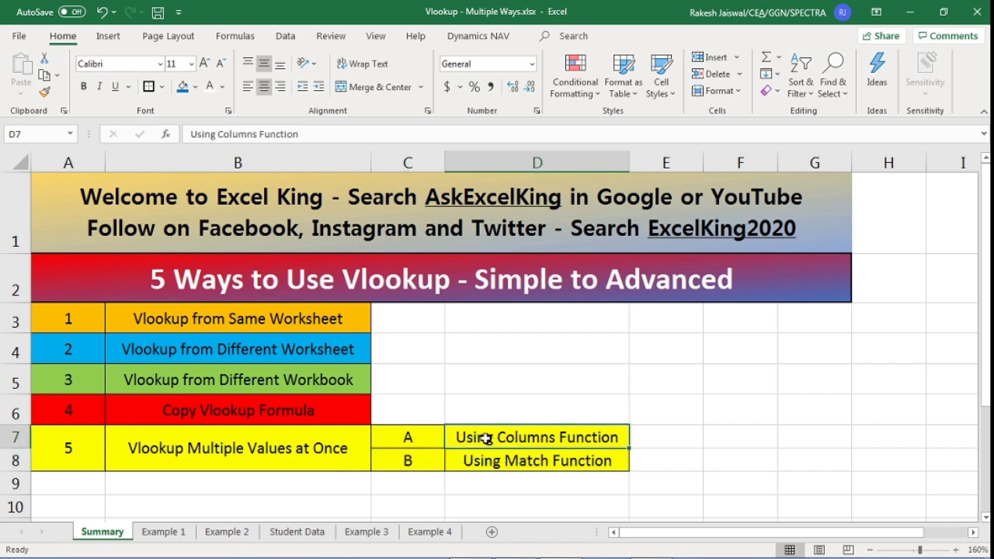
{"action": "left_click", "coordinate": [554, 466]}
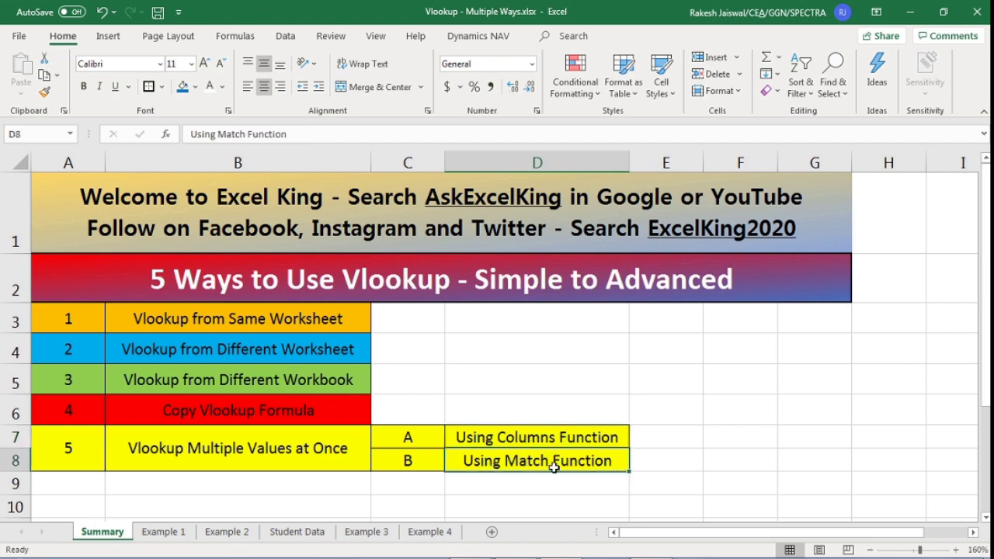
Step: Open the Example 4 sheet and examine the table array argument of the Maths lookup formula in C5
{"action": "left_click", "coordinate": [448, 535]}
{"action": "left_click", "coordinate": [458, 399]}
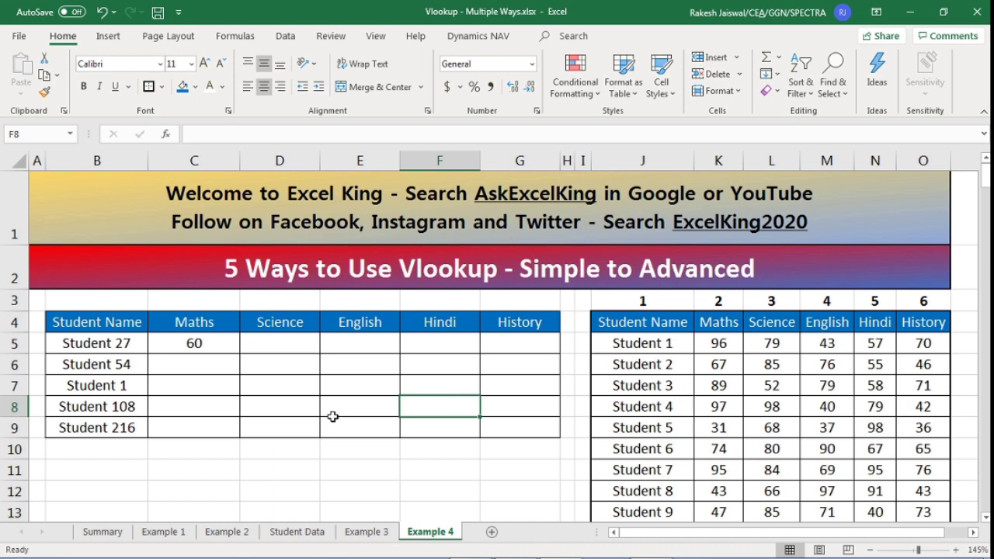
{"action": "left_click", "coordinate": [167, 432]}
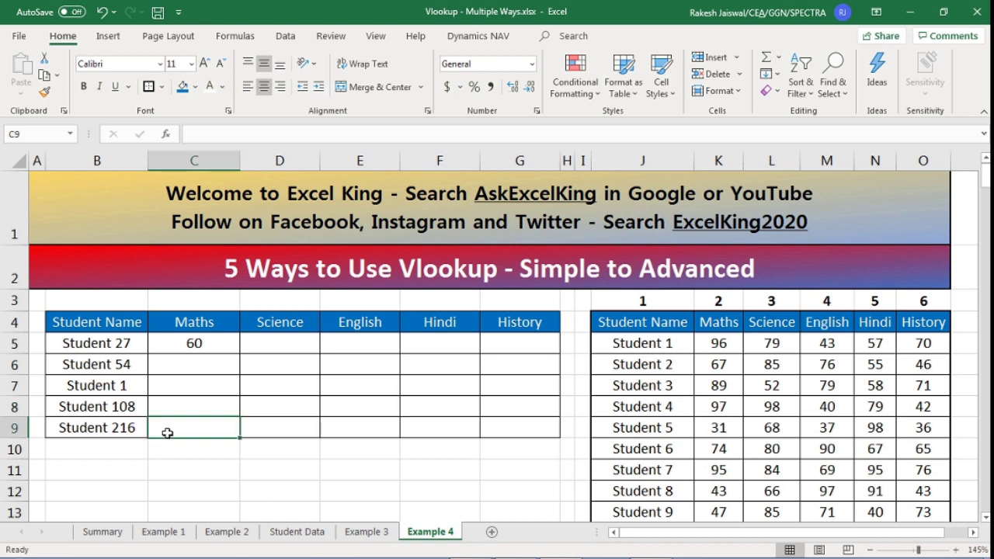
{"action": "left_click", "coordinate": [193, 345]}
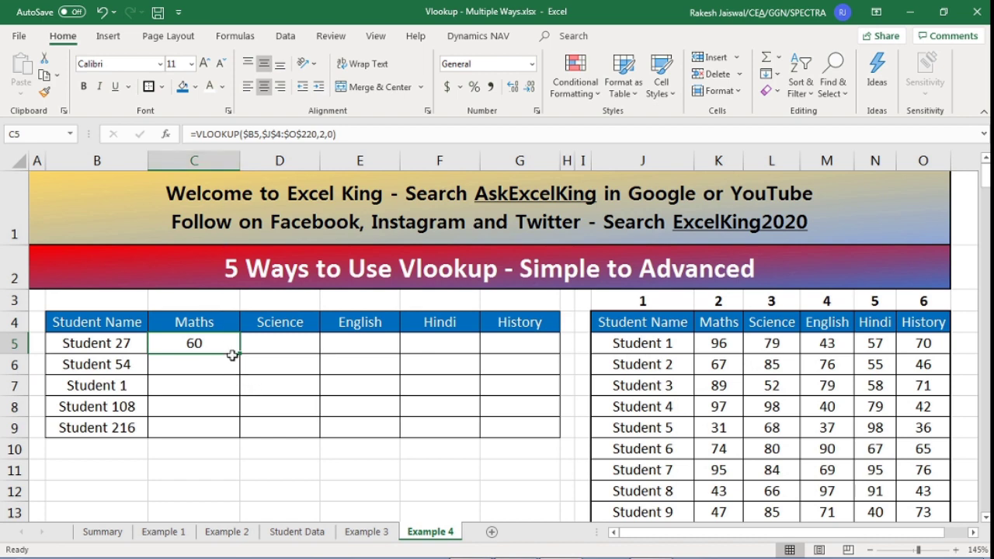
{"action": "key", "text": "F2"}
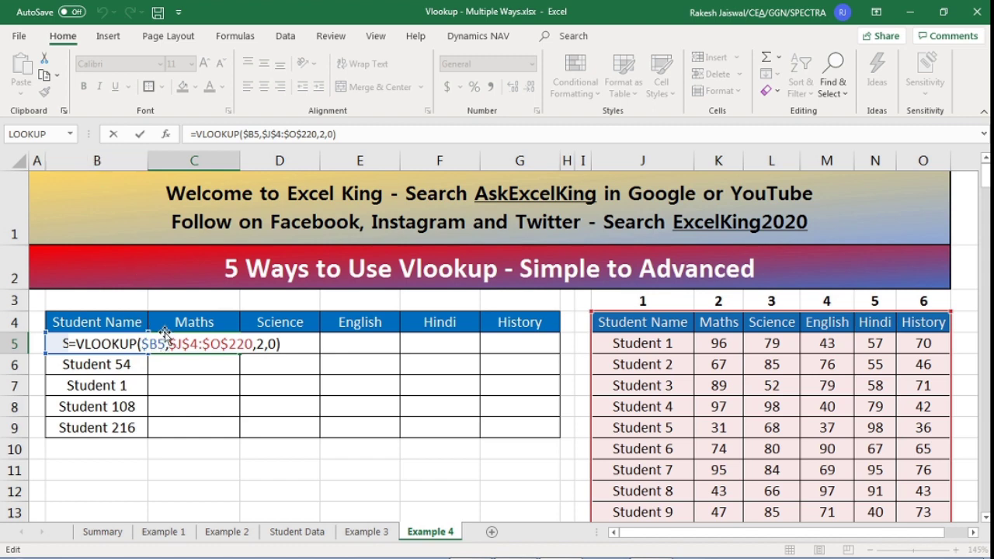
{"action": "left_click_drag", "start_coordinate": [169, 345], "coordinate": [253, 345]}
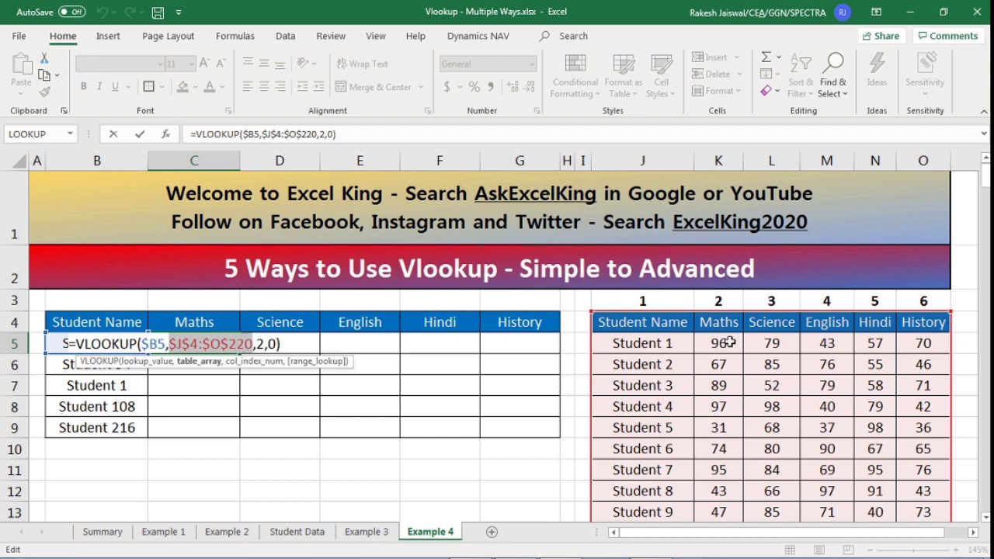
{"action": "key", "text": "ctrl+Return"}
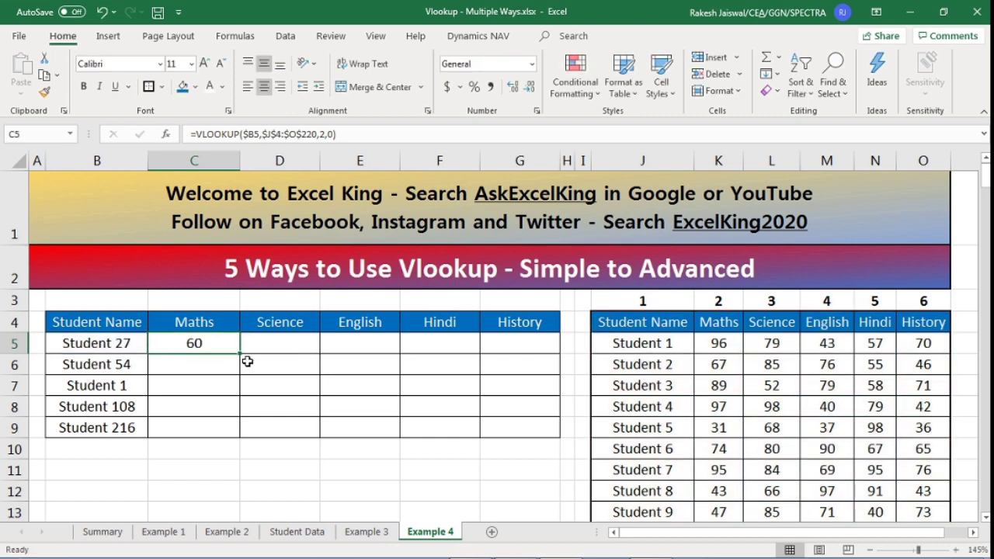
Step: Left-align the cells C5:G9 in the marks table and reselect C5
{"action": "left_click_drag", "start_coordinate": [229, 344], "coordinate": [517, 434]}
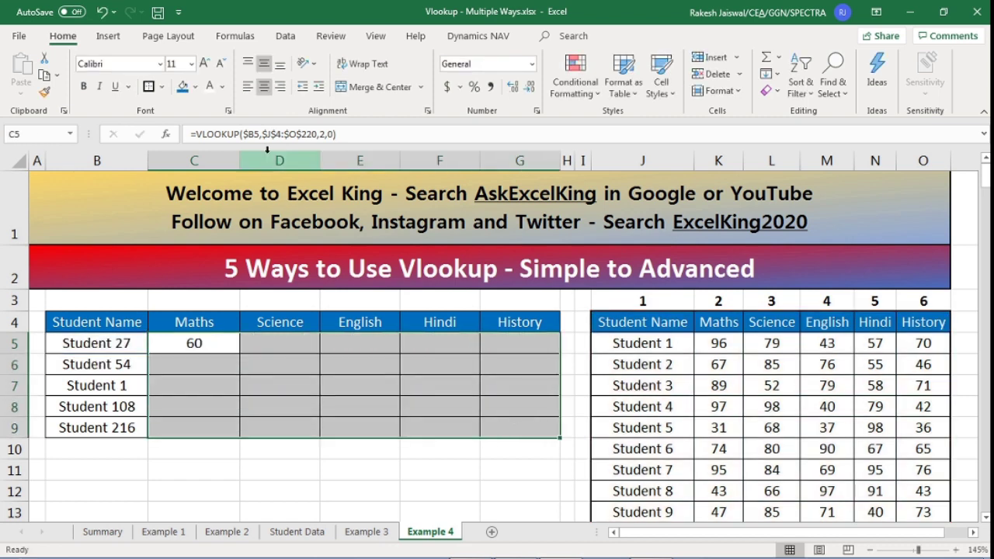
{"action": "left_click", "coordinate": [247, 89]}
{"action": "left_click", "coordinate": [190, 343]}
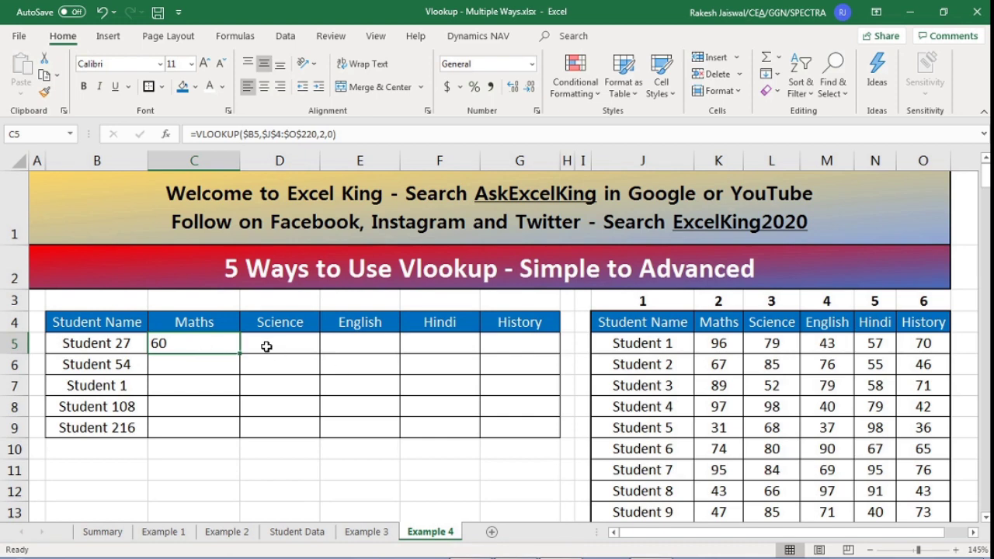
Step: Copy the Maths lookup formula from C5 into the Science cell D5
{"action": "left_click", "coordinate": [291, 345]}
{"action": "key", "text": "ctrl+c"}
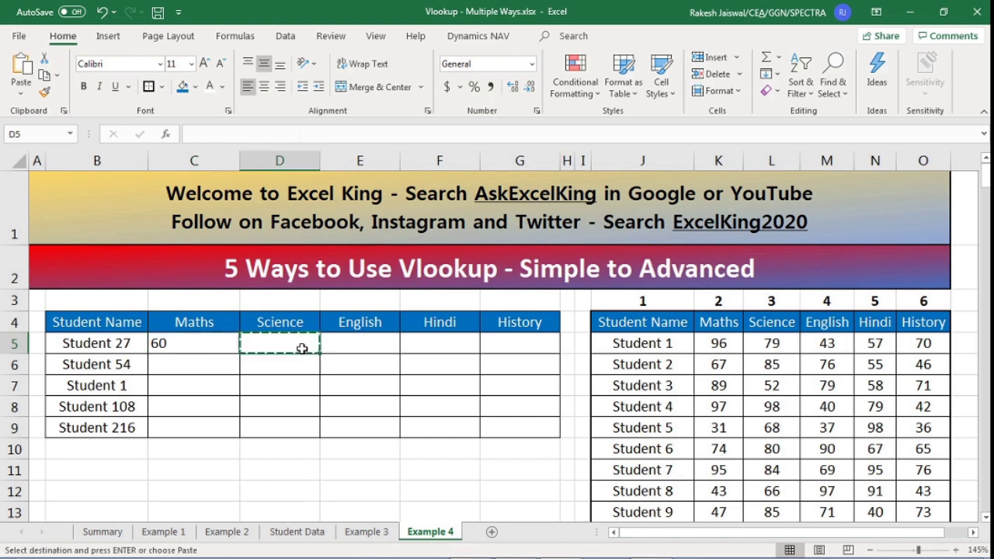
{"action": "left_click", "coordinate": [193, 348]}
{"action": "key", "text": "ctrl+c"}
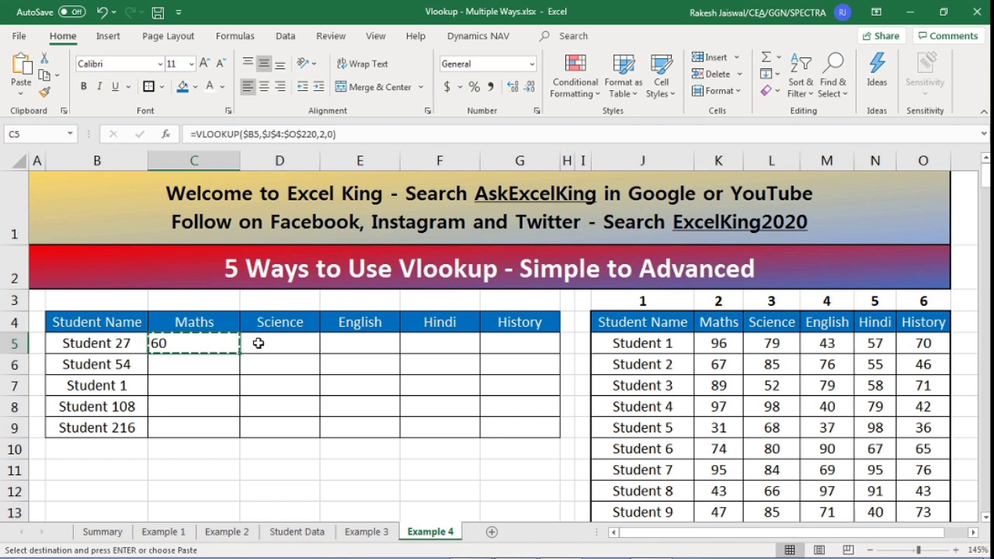
{"action": "left_click", "coordinate": [265, 344]}
{"action": "key", "text": "ctrl+v"}
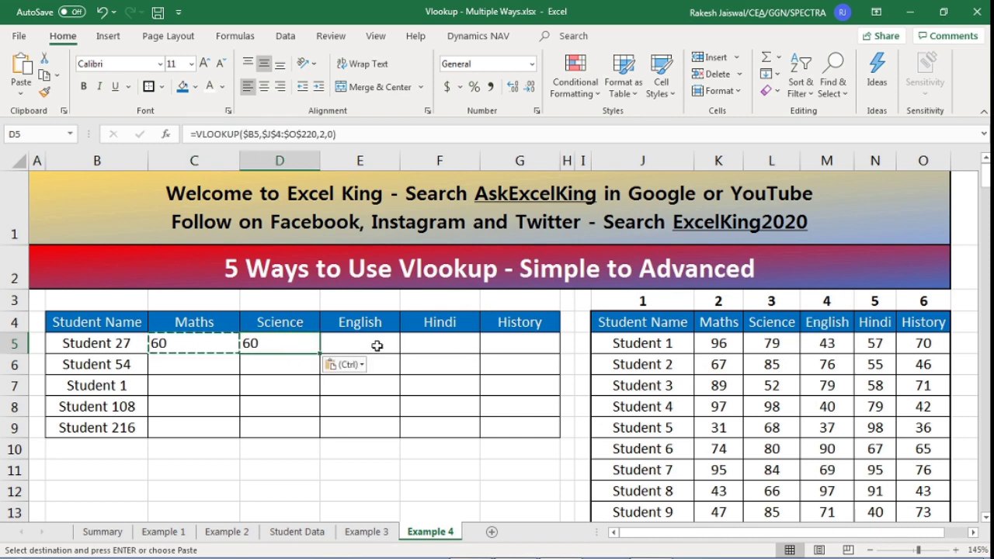
Step: Set the column index number of the Science lookup formula in D5 to 3
{"action": "double_click", "coordinate": [303, 350]}
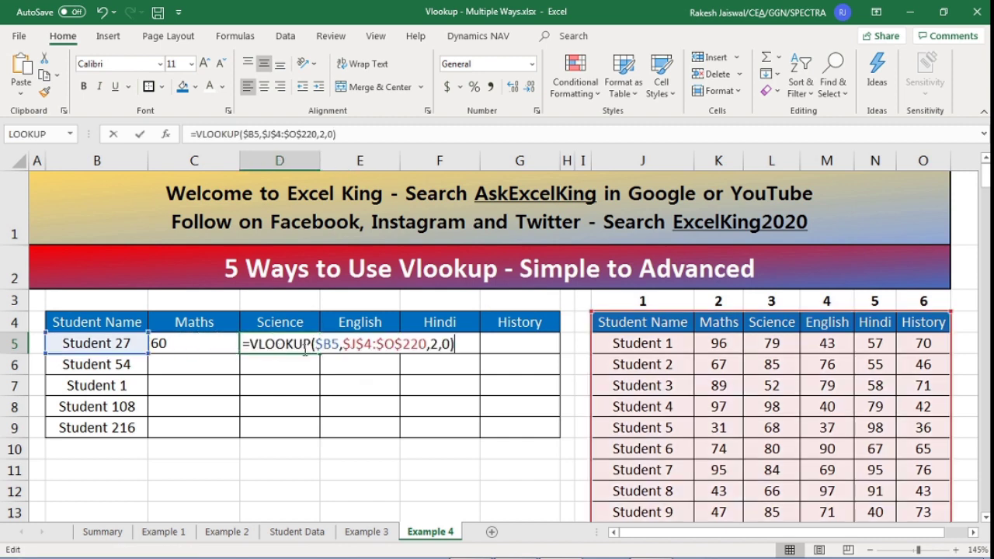
{"action": "left_click", "coordinate": [437, 344]}
{"action": "key", "text": "BackSpace"}
{"action": "type", "text": "3"}
{"action": "key", "text": "Return"}
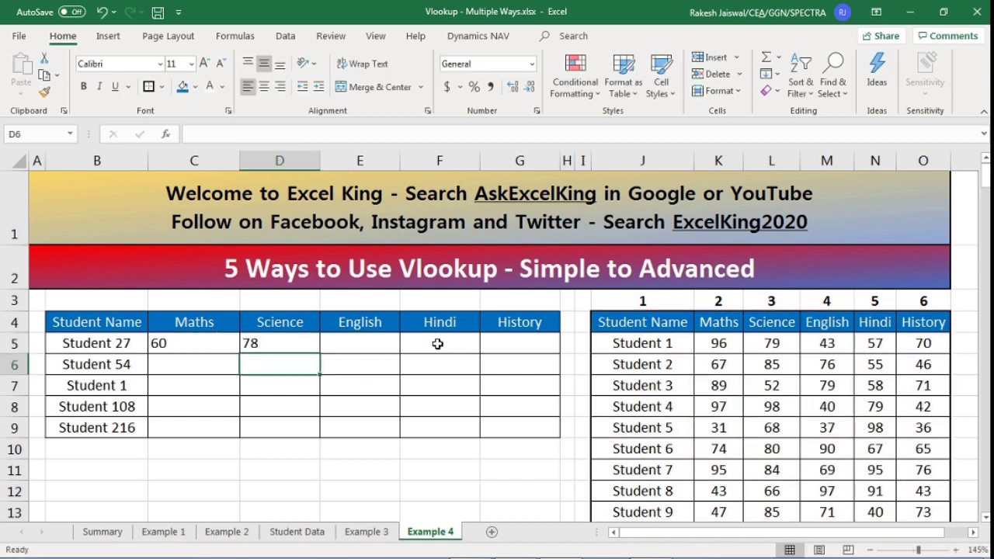
Step: Go over the remaining subject cells in row 5 and clear the Science lookup formula from D5
{"action": "left_click", "coordinate": [284, 349]}
{"action": "left_click", "coordinate": [378, 341]}
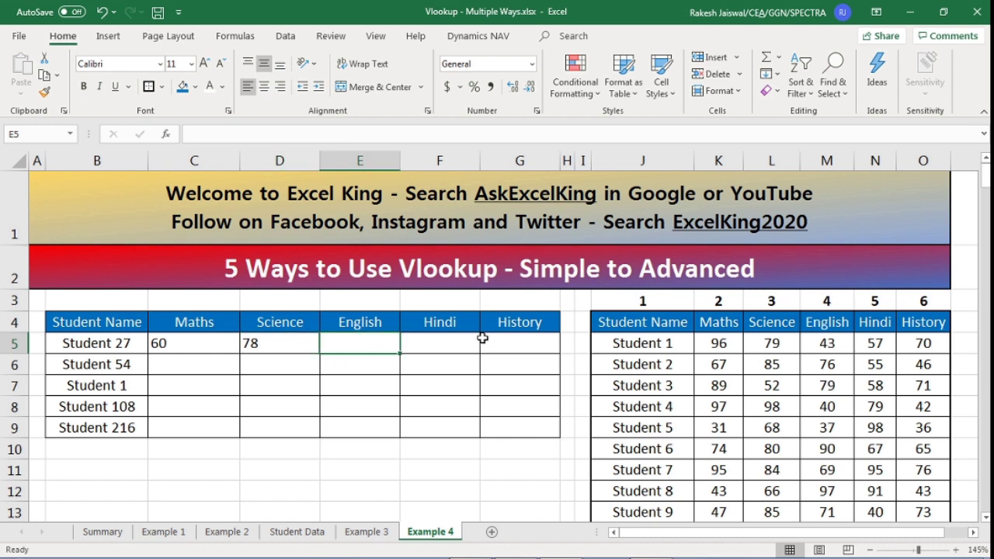
{"action": "left_click", "coordinate": [509, 342]}
{"action": "left_click", "coordinate": [459, 342]}
{"action": "left_click", "coordinate": [280, 341]}
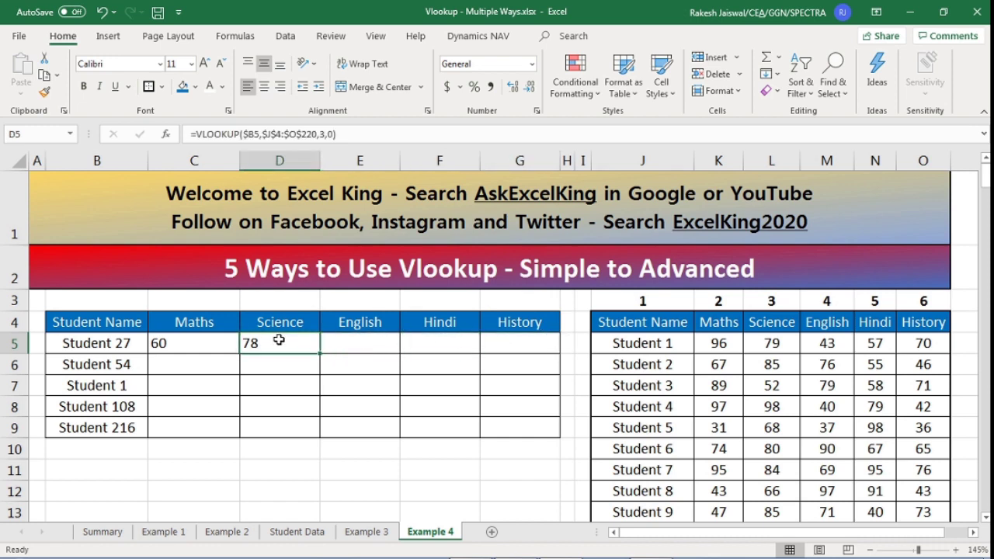
{"action": "key", "text": "Delete"}
Step: Remove the column index number from the Maths lookup formula in C5, keeping the formula open for editing
{"action": "left_click", "coordinate": [207, 337]}
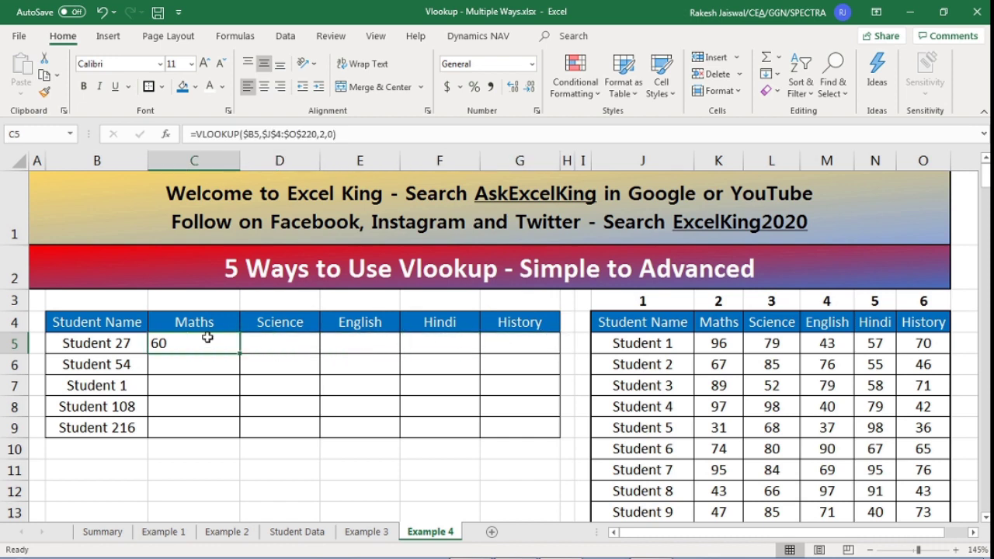
{"action": "double_click", "coordinate": [208, 338]}
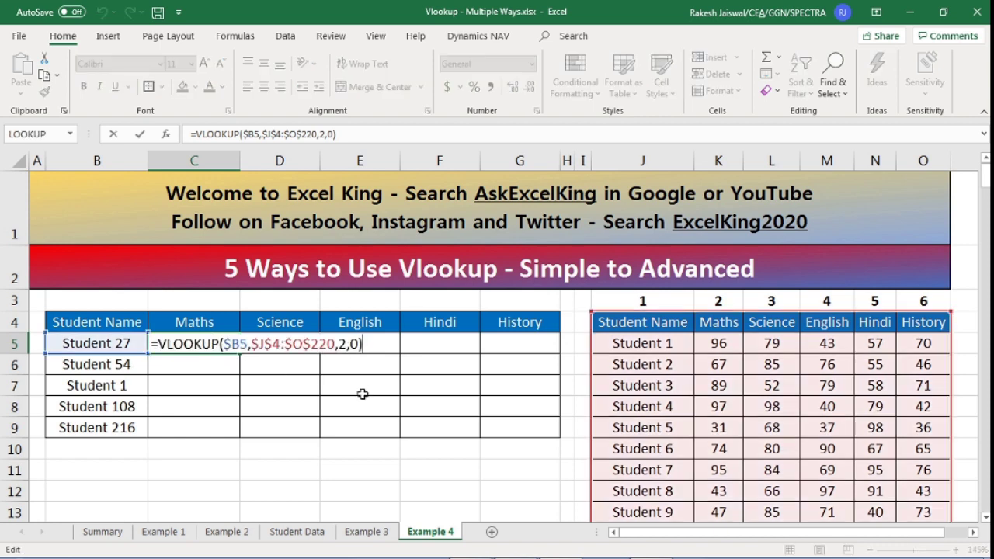
{"action": "left_click", "coordinate": [346, 344]}
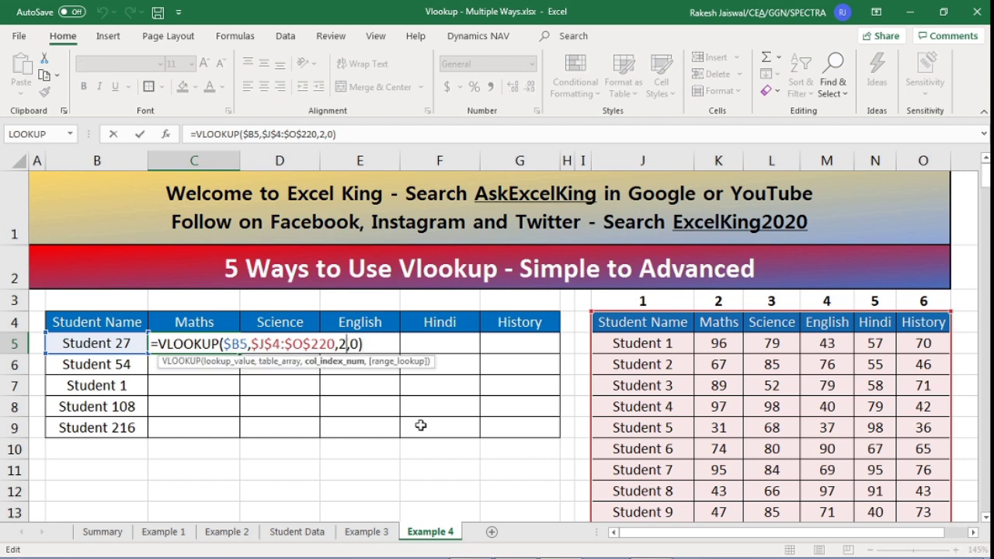
{"action": "key", "text": "BackSpace"}
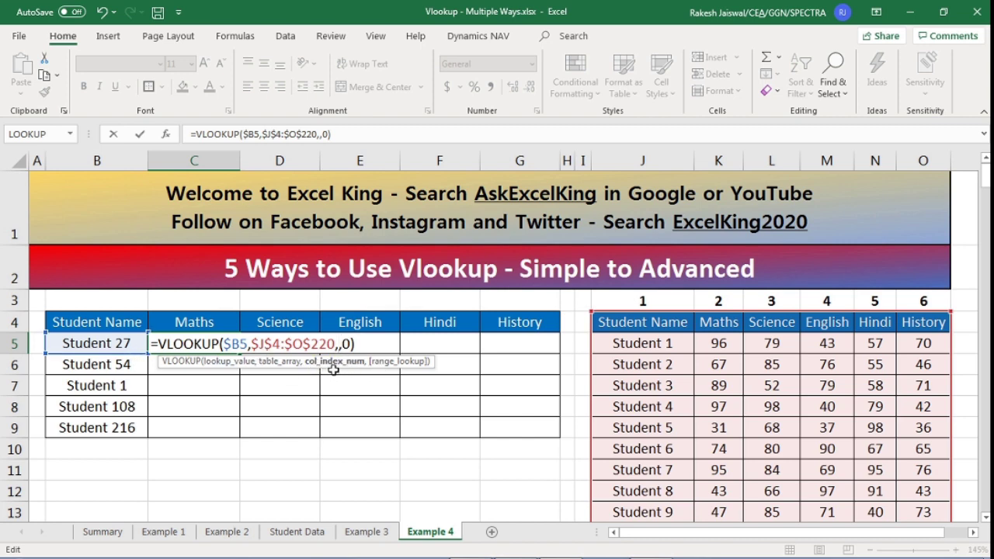
{"action": "left_click", "coordinate": [359, 343]}
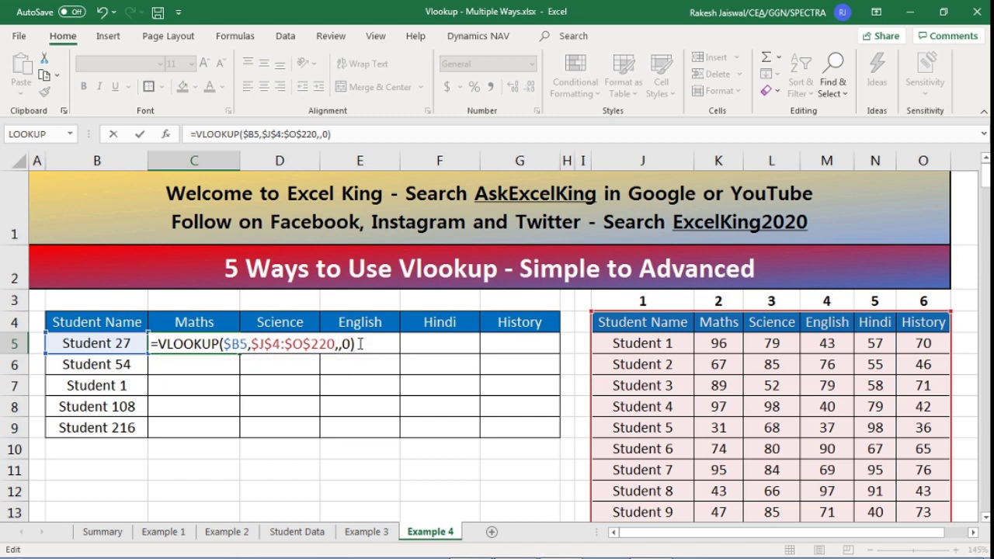
{"action": "key", "text": "BackSpace"}
{"action": "key", "text": "BackSpace"}
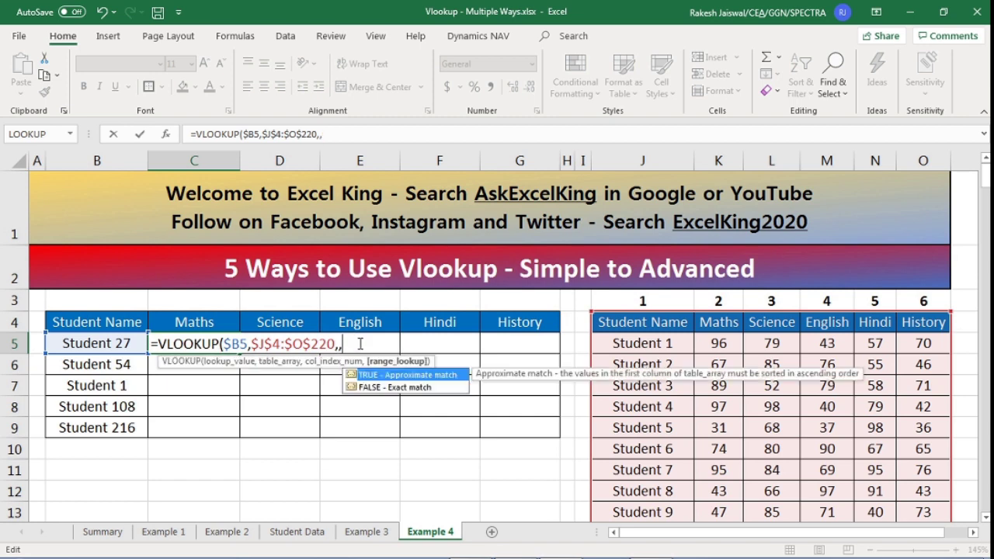
{"action": "key", "text": "ctrl+z"}
{"action": "key", "text": "ctrl+z"}
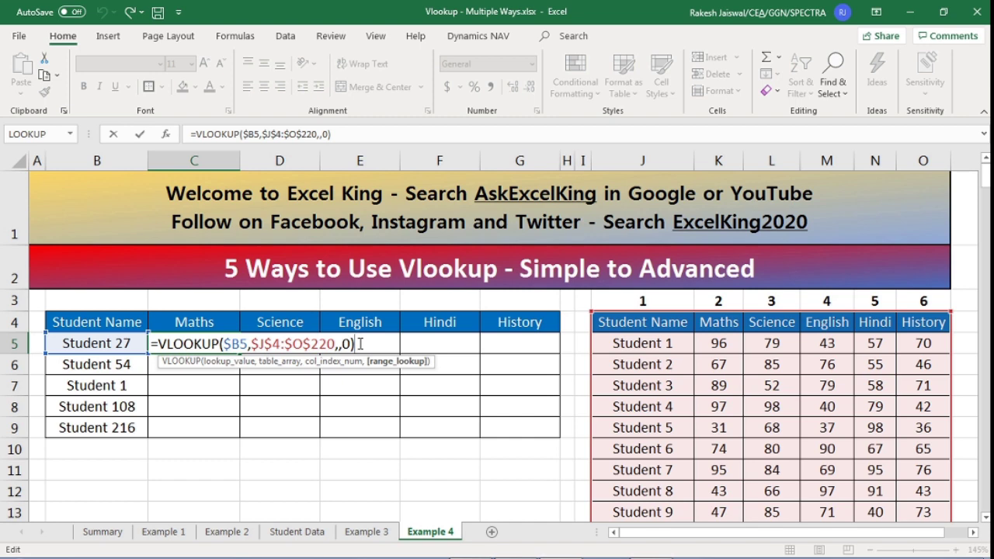
Step: Insert the COLUMNS function as the column index argument of the lookup formula in C5
{"action": "left_click", "coordinate": [340, 344]}
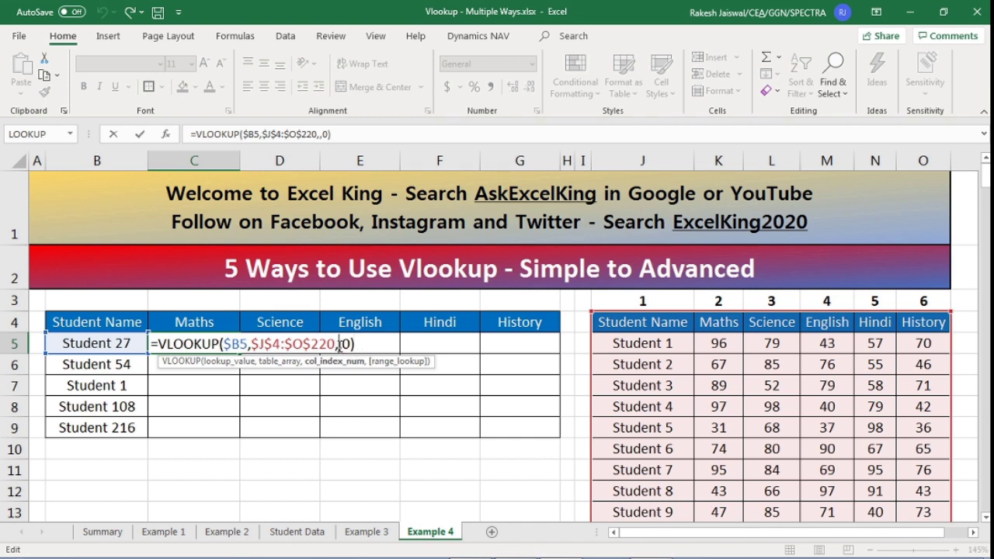
{"action": "type", "text": "2"}
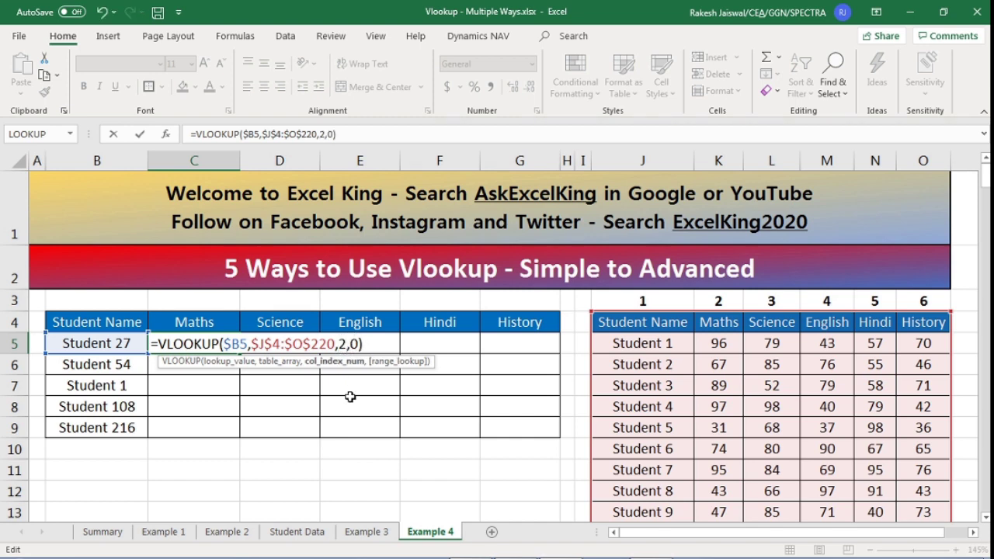
{"action": "key", "text": "BackSpace"}
{"action": "type", "text": "co"}
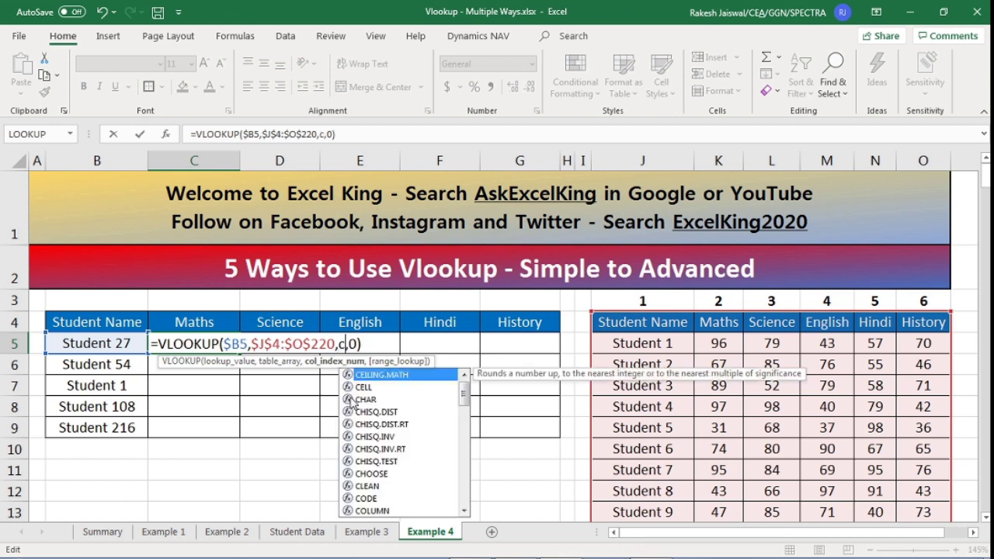
{"action": "type", "text": "lu"}
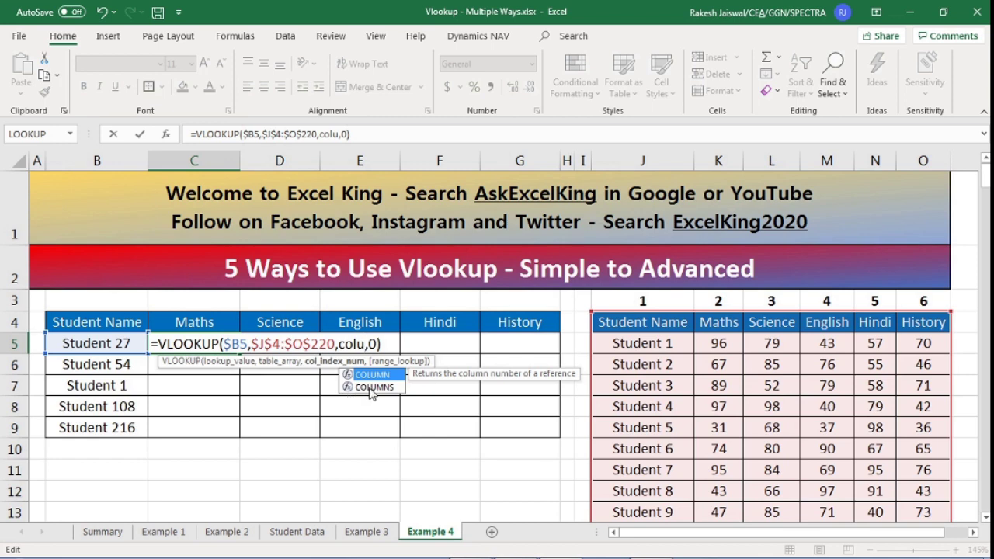
{"action": "left_click", "coordinate": [376, 387]}
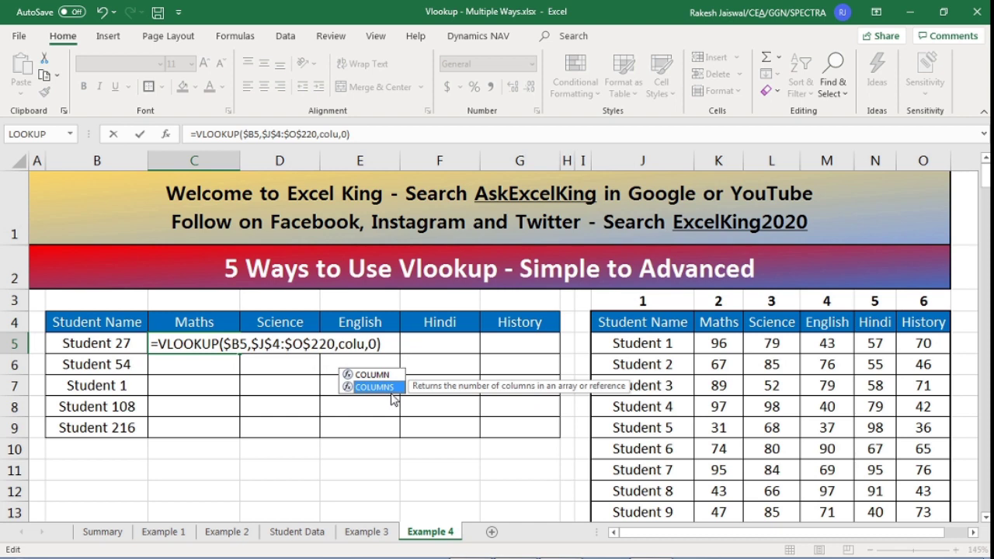
{"action": "key", "text": "Tab"}
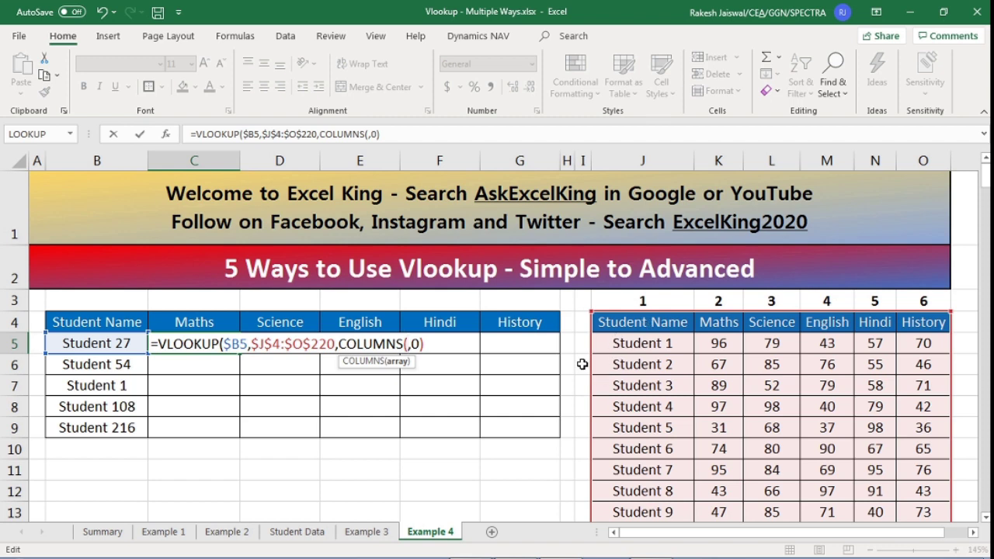
Step: Set the COLUMNS array to the header cells J4:K4 and lock its starting reference as $J$4
{"action": "left_click", "coordinate": [650, 325]}
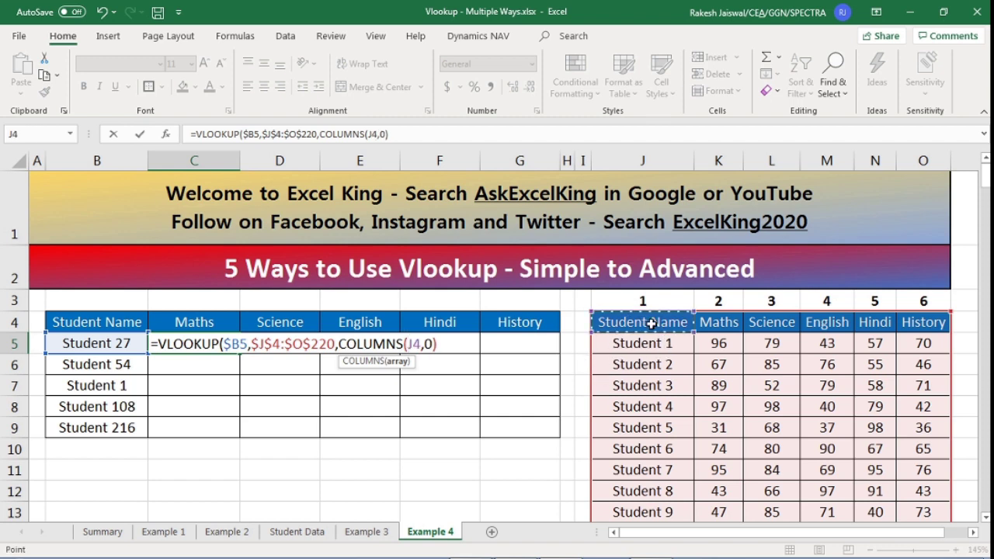
{"action": "left_click_drag", "start_coordinate": [688, 323], "coordinate": [709, 323]}
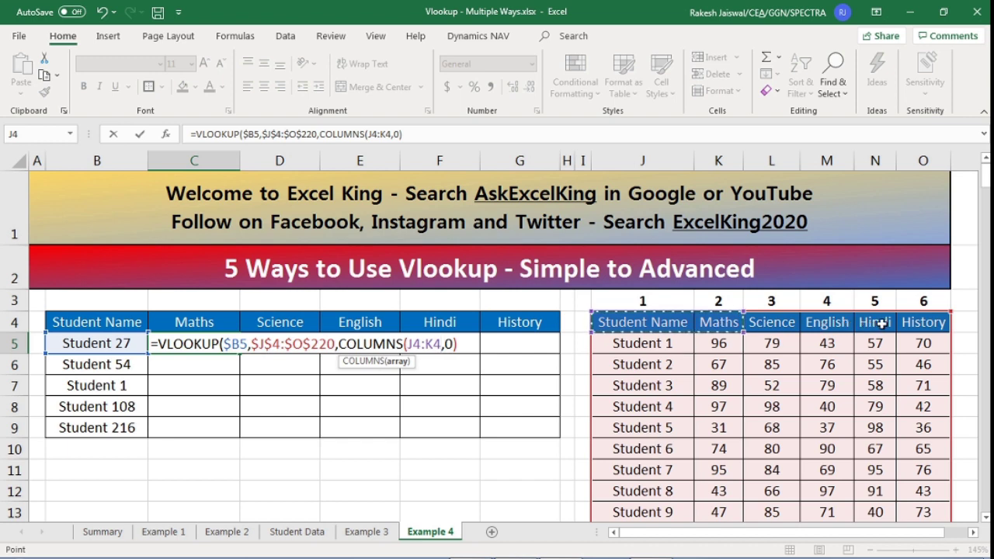
{"action": "left_click_drag", "start_coordinate": [420, 346], "coordinate": [409, 346]}
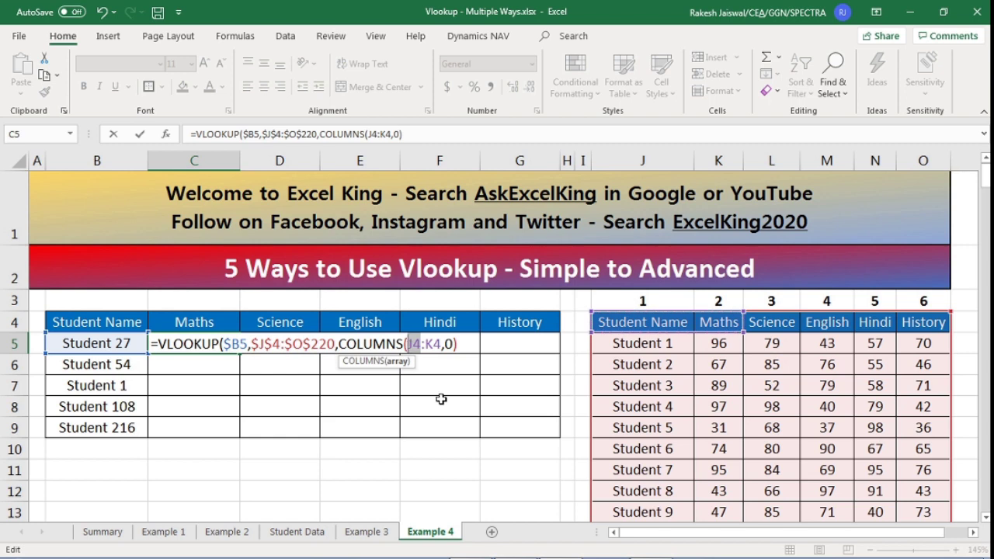
{"action": "key", "text": "F4"}
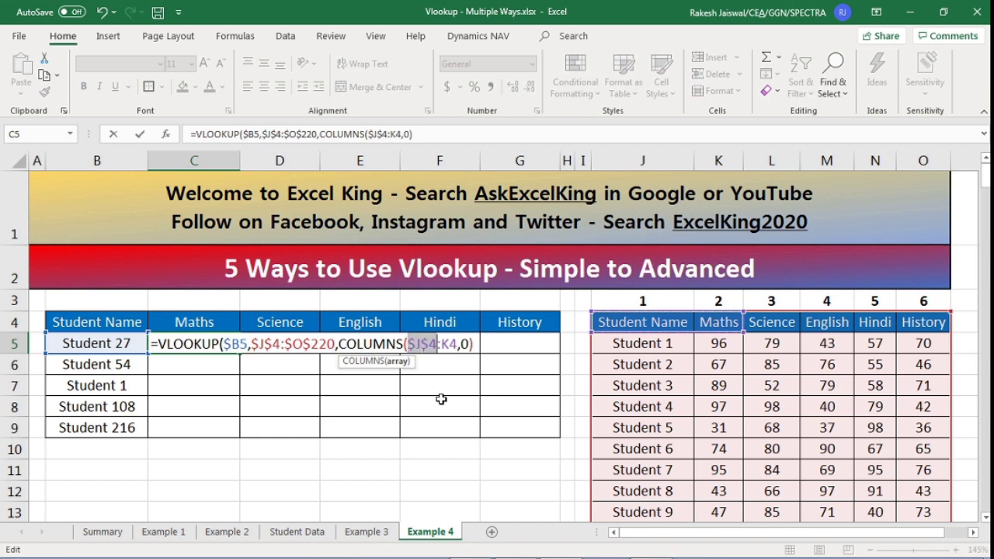
Step: Close the COLUMNS function after K4 in the C5 lookup formula, check its arguments and commit the formula
{"action": "left_click", "coordinate": [458, 347]}
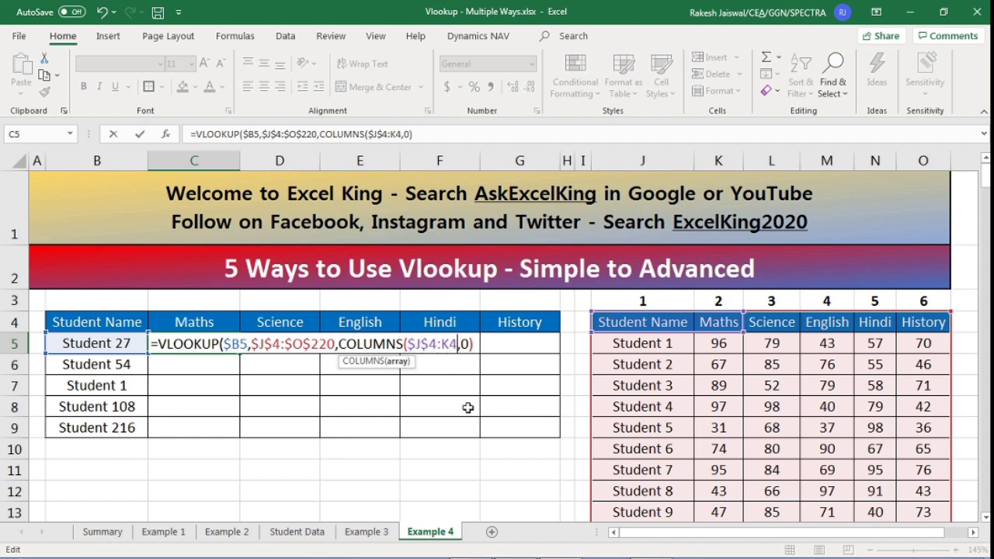
{"action": "type", "text": ")"}
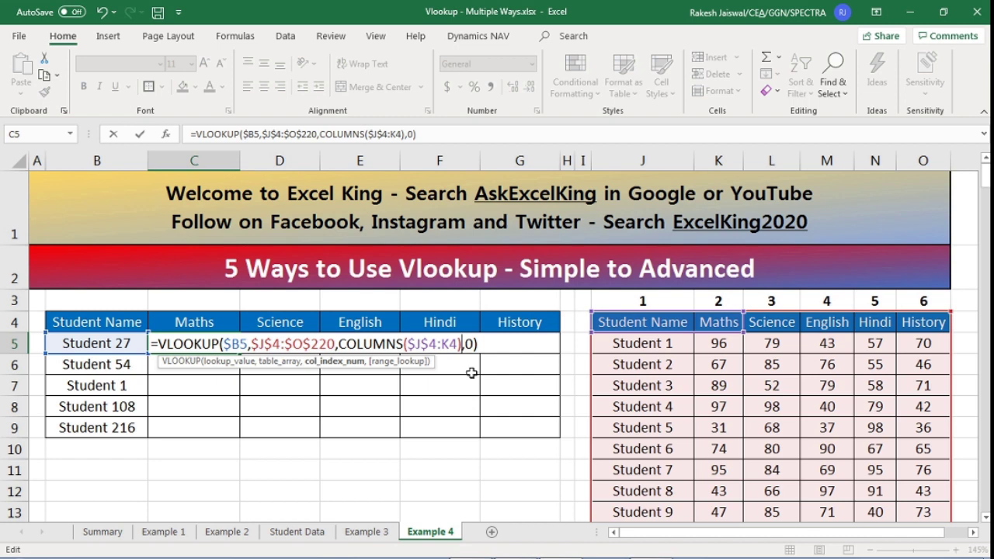
{"action": "left_click_drag", "start_coordinate": [341, 344], "coordinate": [462, 346]}
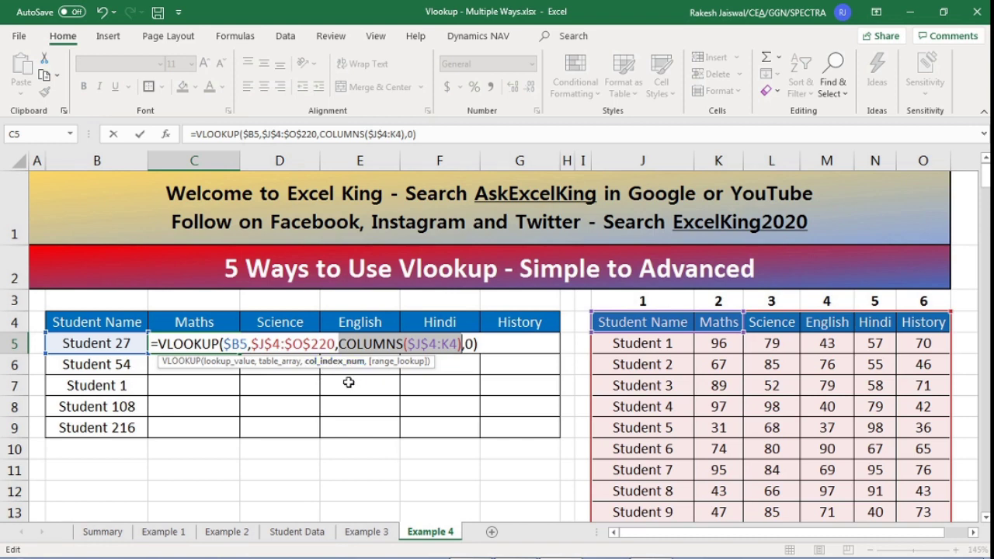
{"action": "left_click", "coordinate": [466, 344]}
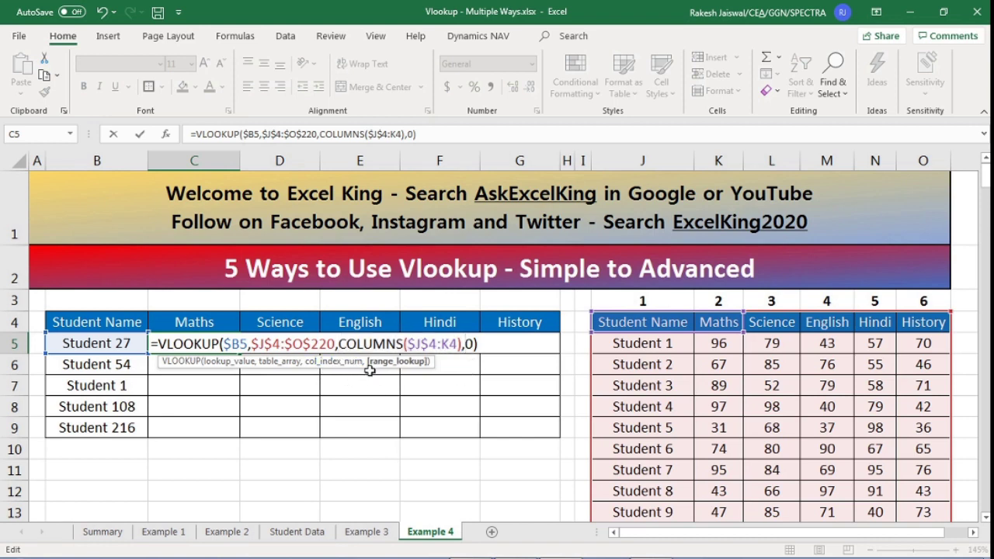
{"action": "left_click", "coordinate": [485, 346]}
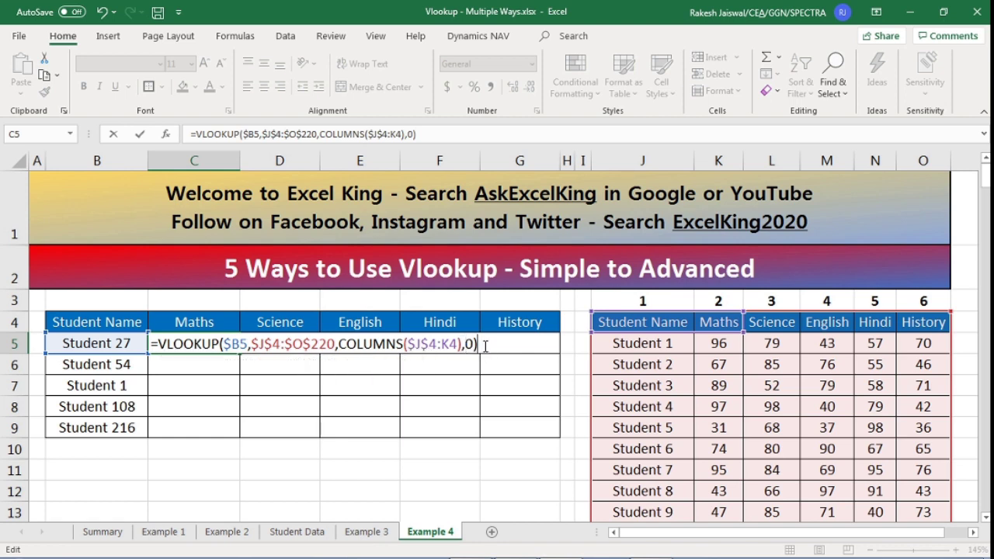
{"action": "key", "text": "Return"}
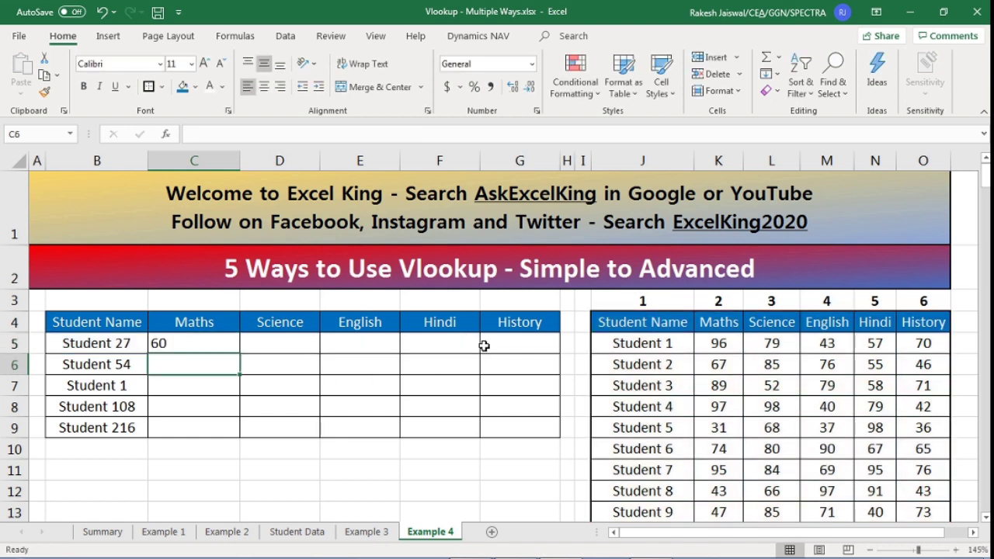
Step: Copy the Maths lookup formula from C5 to the Science cell D5
{"action": "left_click", "coordinate": [200, 349]}
{"action": "key", "text": "ctrl+c"}
{"action": "key", "text": "Right"}
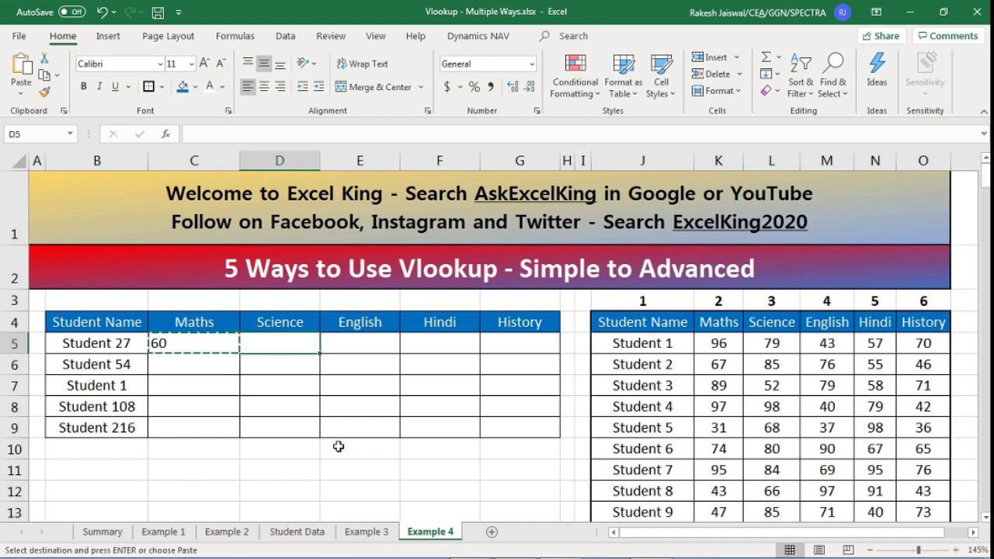
{"action": "key", "text": "ctrl+v"}
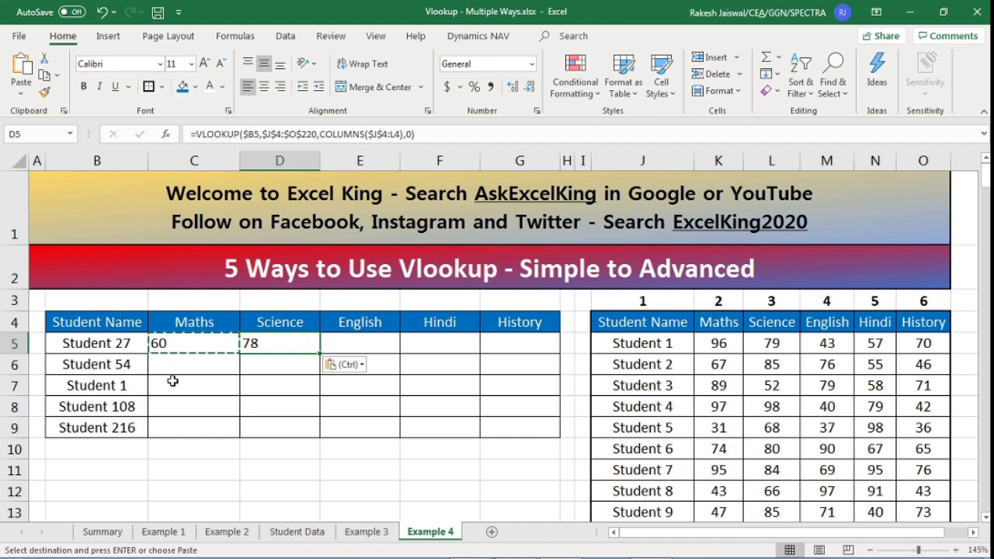
{"action": "left_click", "coordinate": [138, 341]}
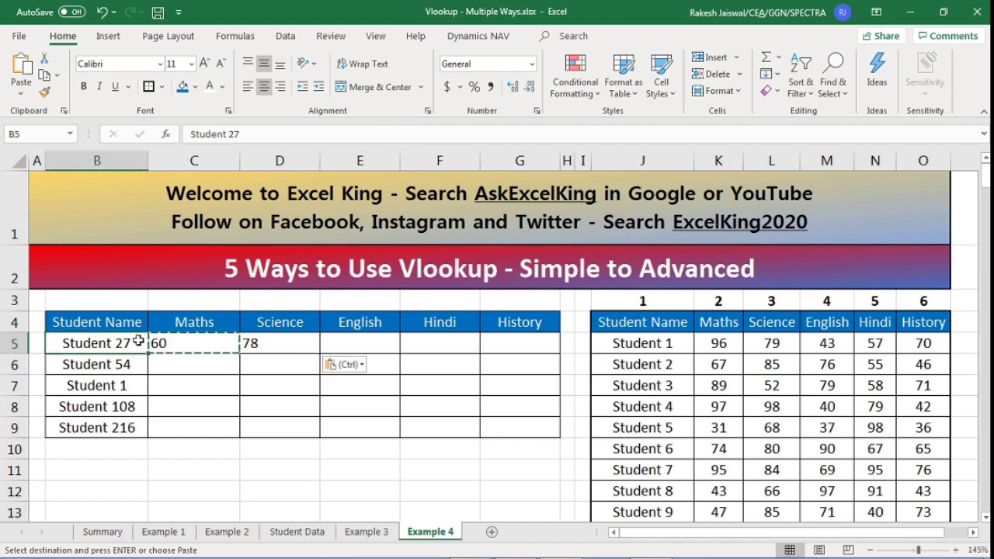
Step: Copy the Science lookup formula from D5 to the English, Hindi and History cells E5:G5
{"action": "left_click", "coordinate": [254, 344]}
{"action": "key", "text": "ctrl+c"}
{"action": "key", "text": "Right"}
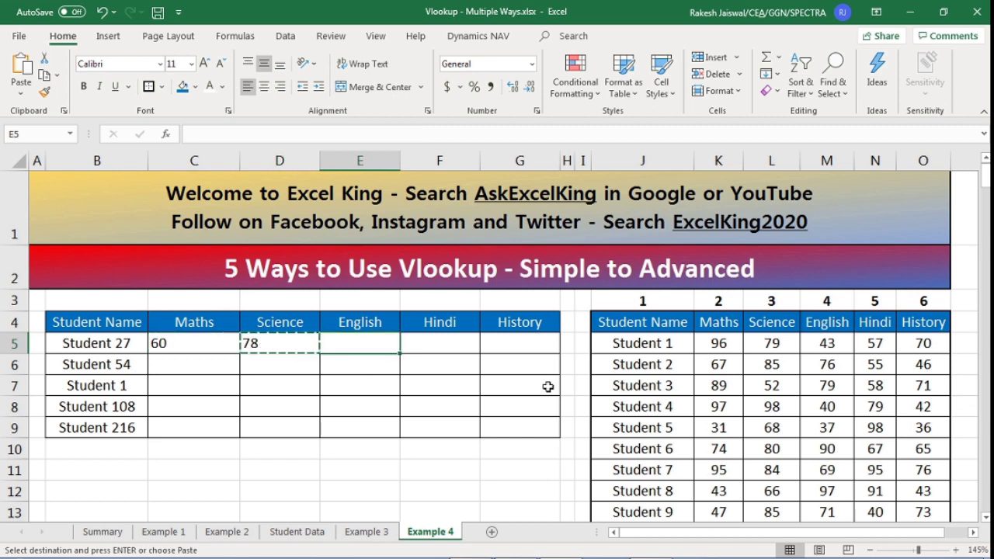
{"action": "key", "text": "ctrl+v"}
{"action": "key", "text": "Right"}
{"action": "key", "text": "ctrl+v"}
{"action": "key", "text": "Right"}
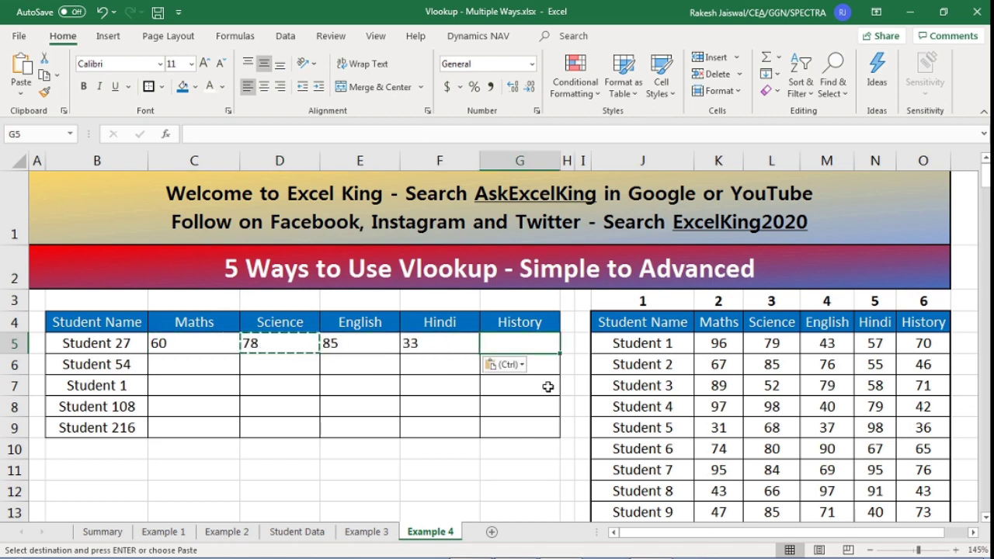
{"action": "key", "text": "ctrl+v"}
{"action": "key", "text": "Escape"}
Step: Copy the lookup formulas in C5:G5 down to C6:G9 for the remaining students
{"action": "left_click_drag", "start_coordinate": [201, 343], "coordinate": [502, 342]}
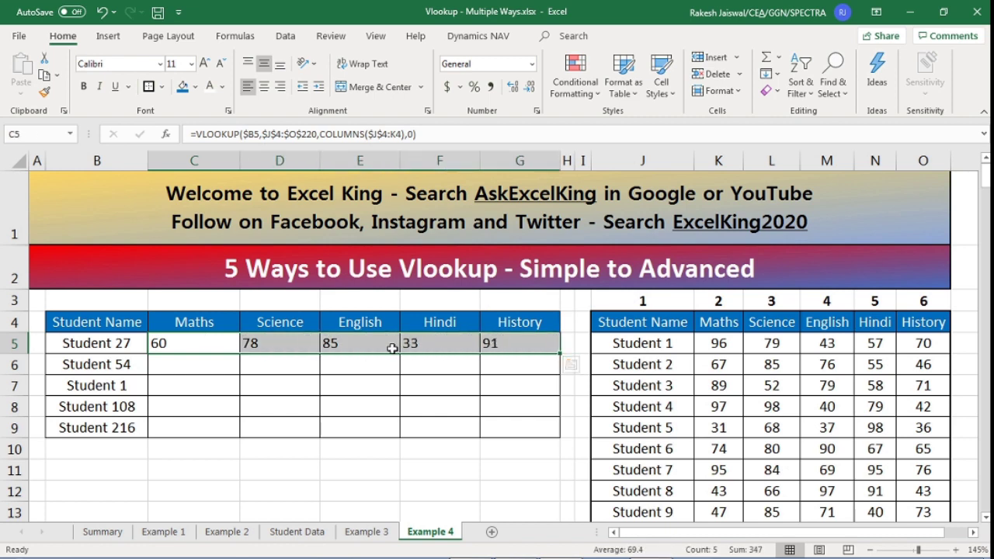
{"action": "left_click", "coordinate": [297, 347]}
{"action": "left_click_drag", "start_coordinate": [208, 344], "coordinate": [492, 344]}
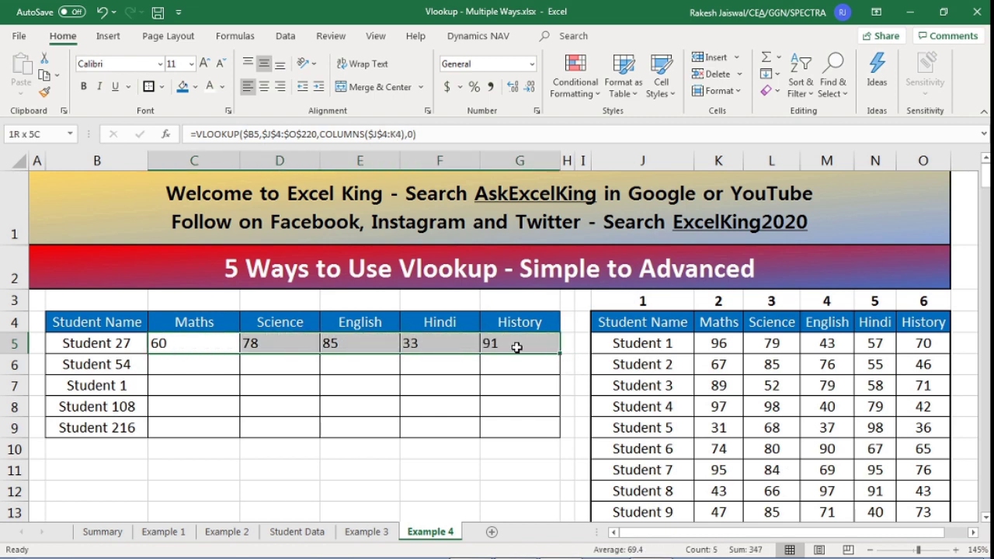
{"action": "key", "text": "ctrl+c"}
{"action": "left_click_drag", "start_coordinate": [204, 362], "coordinate": [523, 424]}
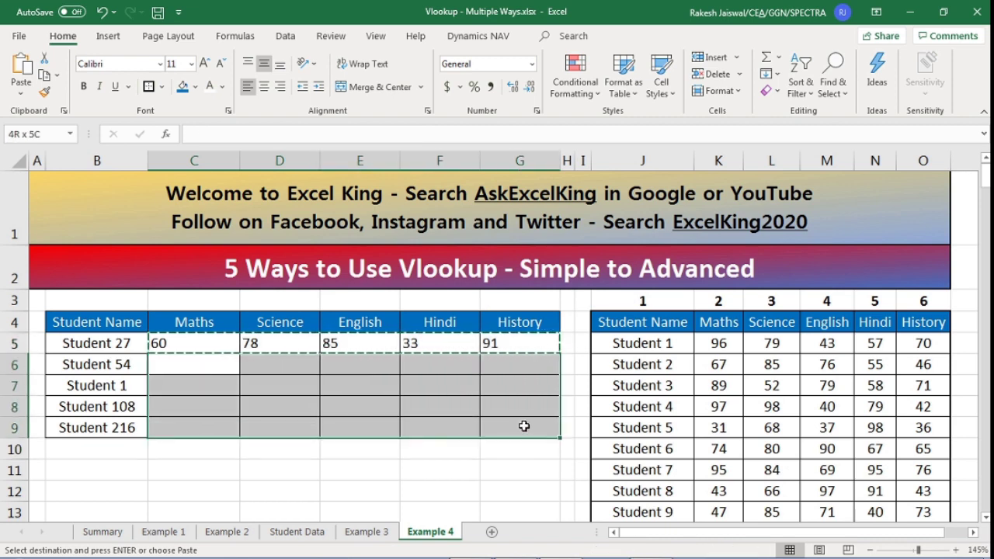
{"action": "key", "text": "ctrl+v"}
{"action": "key", "text": "Escape"}
Step: Clear the lookup formulas from D5:G9 and C6:C9, leaving only the one in C5
{"action": "left_click_drag", "start_coordinate": [289, 341], "coordinate": [510, 423]}
{"action": "key", "text": "Delete"}
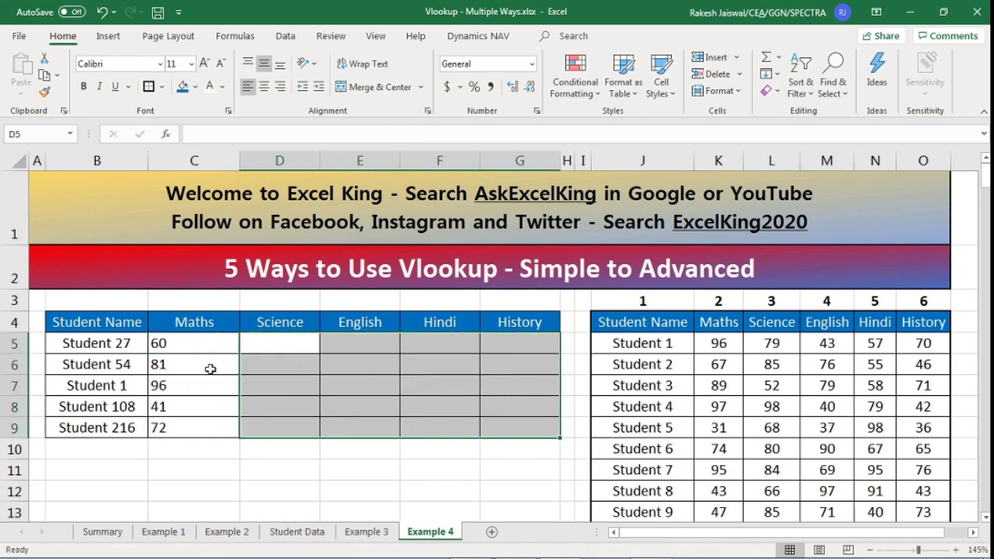
{"action": "left_click_drag", "start_coordinate": [206, 365], "coordinate": [223, 423]}
{"action": "key", "text": "Delete"}
Step: Copy the lookup formula from C5 and paste it over the whole marks range C5:G9 at once
{"action": "left_click", "coordinate": [209, 342]}
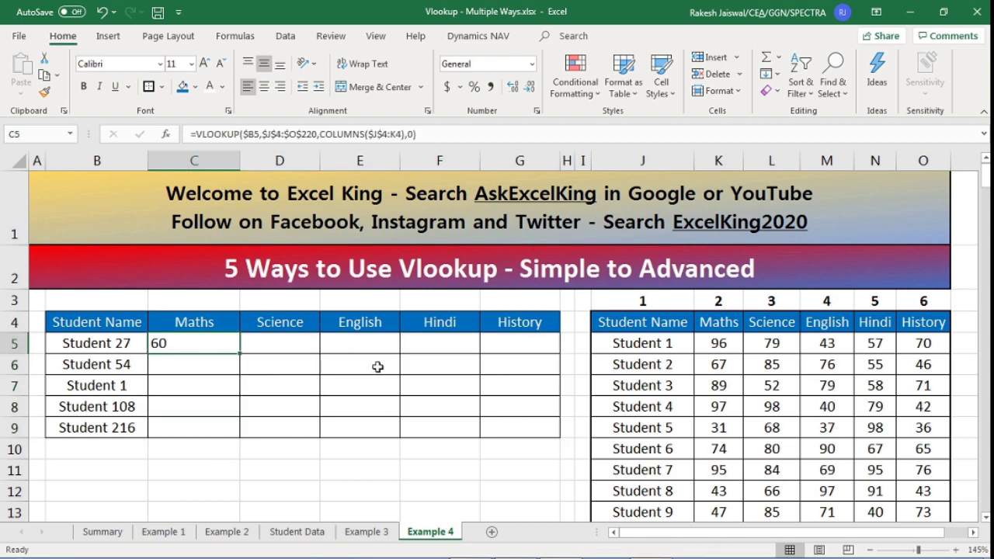
{"action": "key", "text": "ctrl+c"}
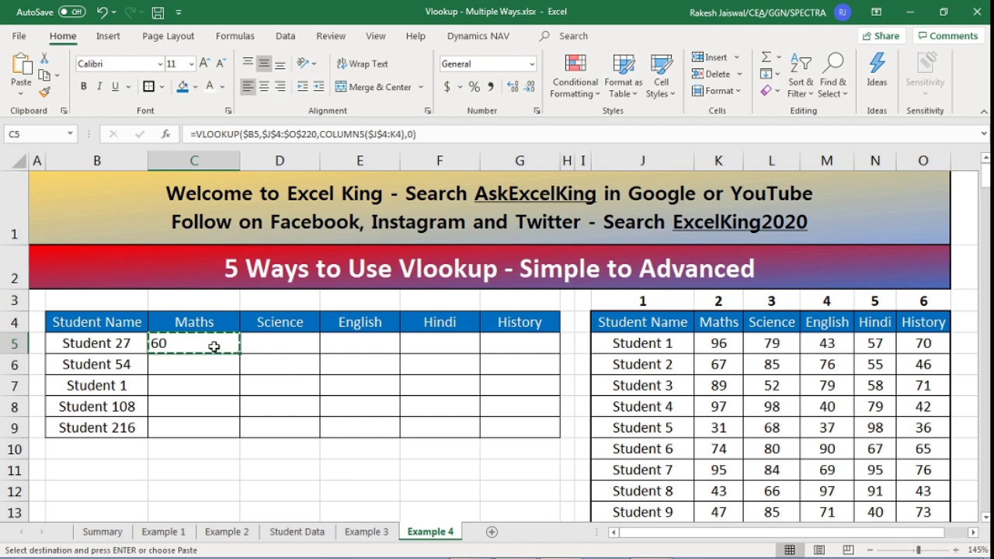
{"action": "left_click_drag", "start_coordinate": [214, 347], "coordinate": [526, 431]}
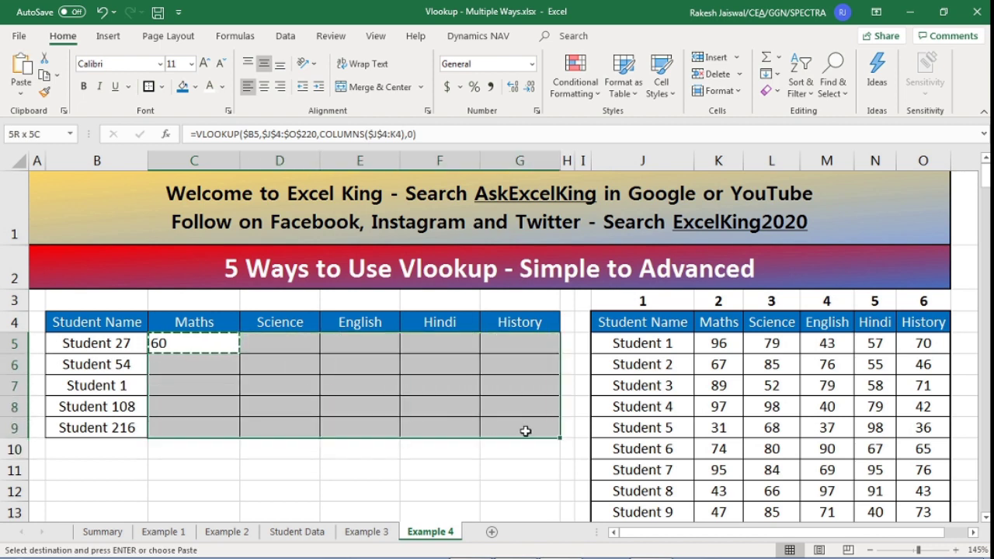
{"action": "key", "text": "ctrl+v"}
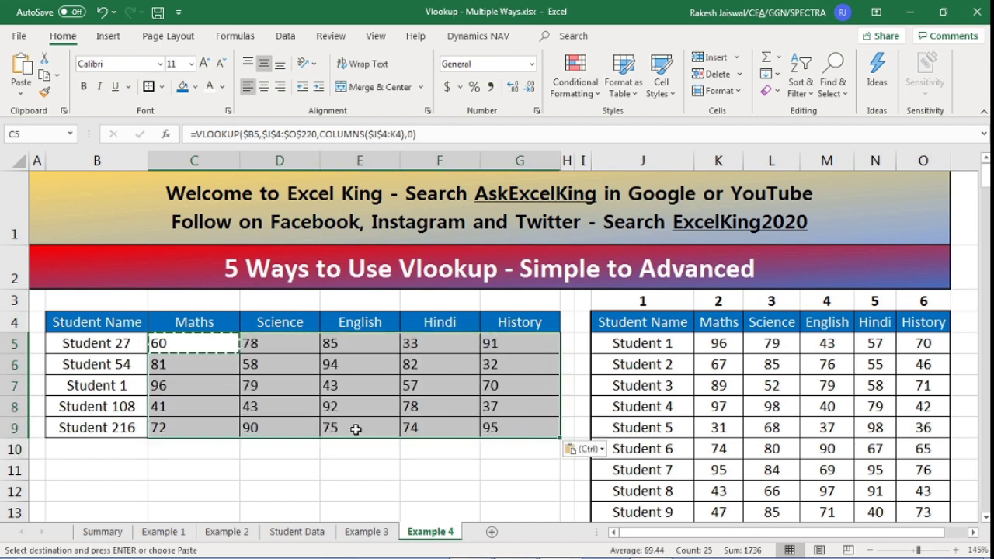
{"action": "key", "text": "Escape"}
Step: Compare Student 1's looked-up marks in row 7 with that student's marks in the source table, subject by subject
{"action": "left_click", "coordinate": [123, 389]}
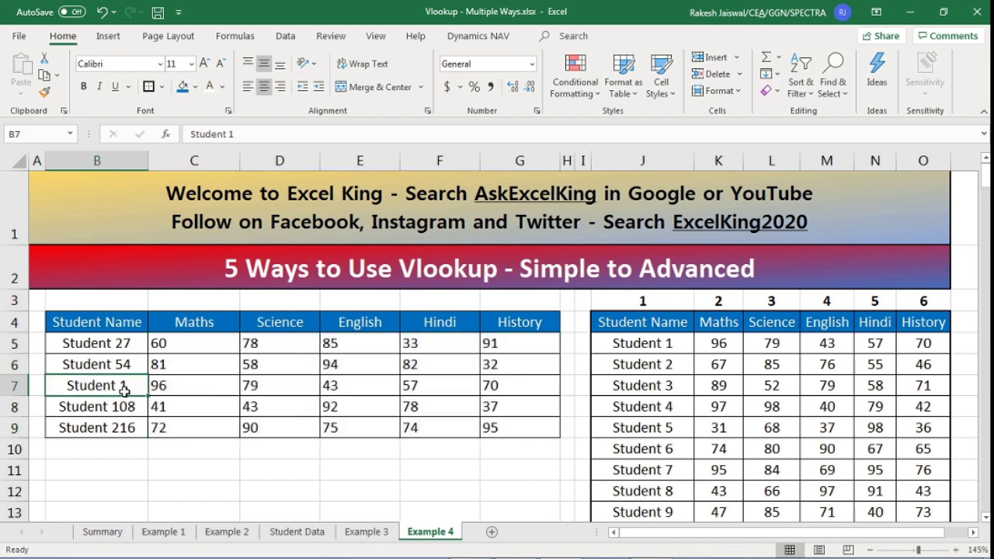
{"action": "left_click", "coordinate": [195, 393]}
{"action": "left_click", "coordinate": [264, 386]}
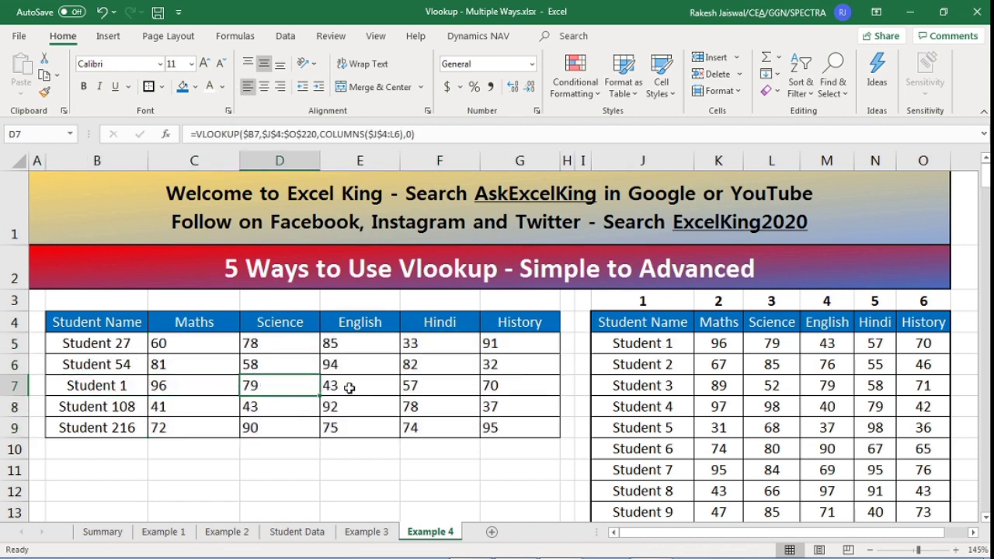
{"action": "left_click", "coordinate": [385, 389]}
{"action": "left_click", "coordinate": [458, 388]}
{"action": "left_click", "coordinate": [551, 385]}
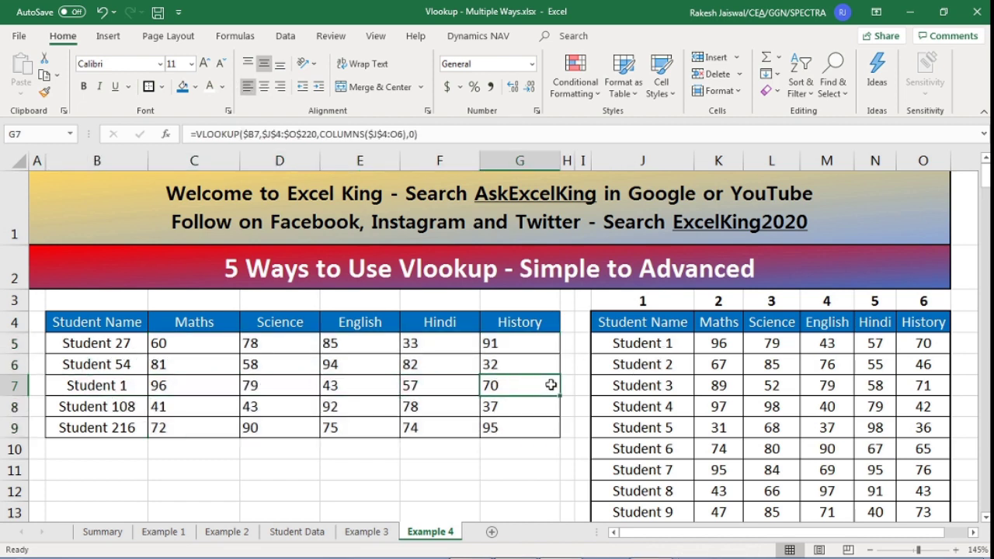
{"action": "left_click", "coordinate": [722, 344]}
{"action": "left_click", "coordinate": [786, 344]}
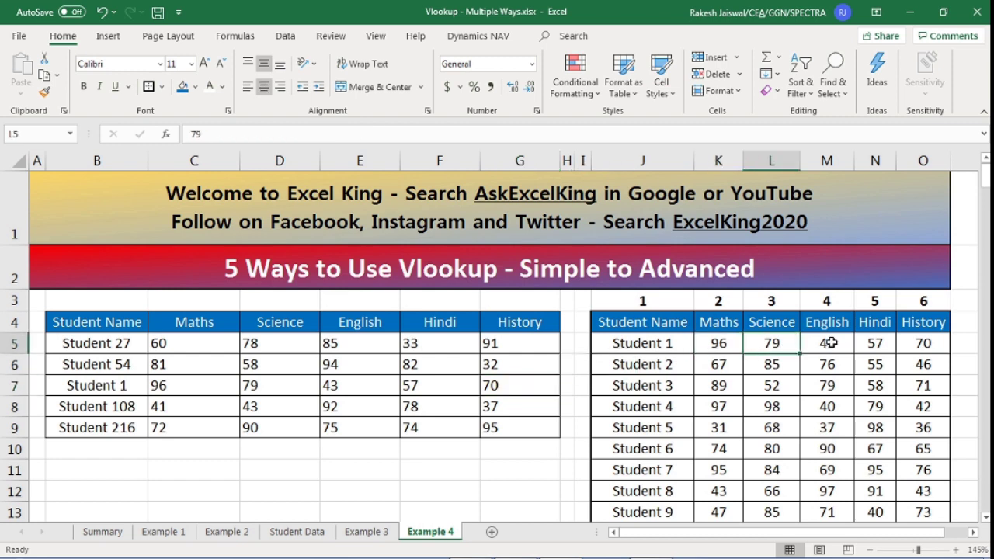
{"action": "left_click", "coordinate": [831, 342]}
{"action": "left_click", "coordinate": [876, 344]}
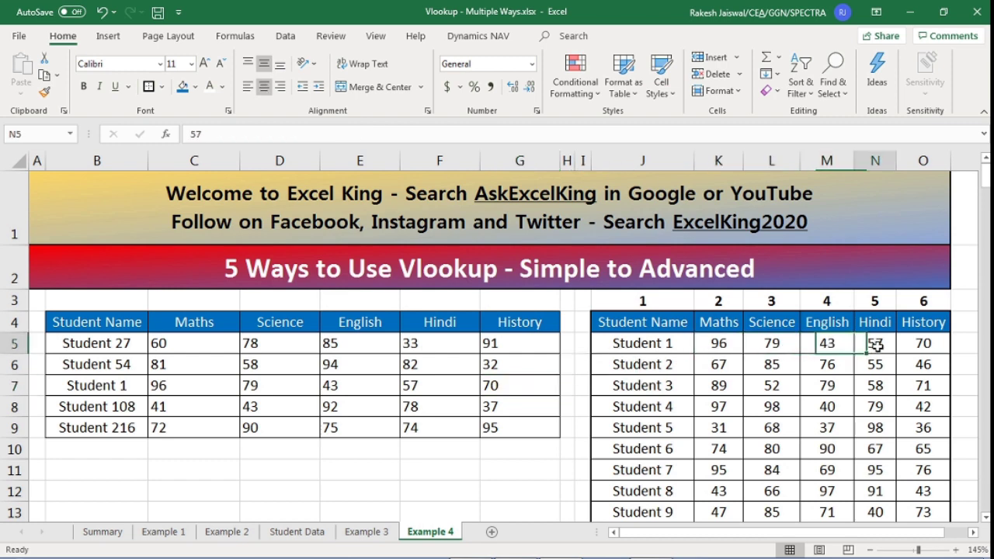
{"action": "left_click", "coordinate": [945, 344]}
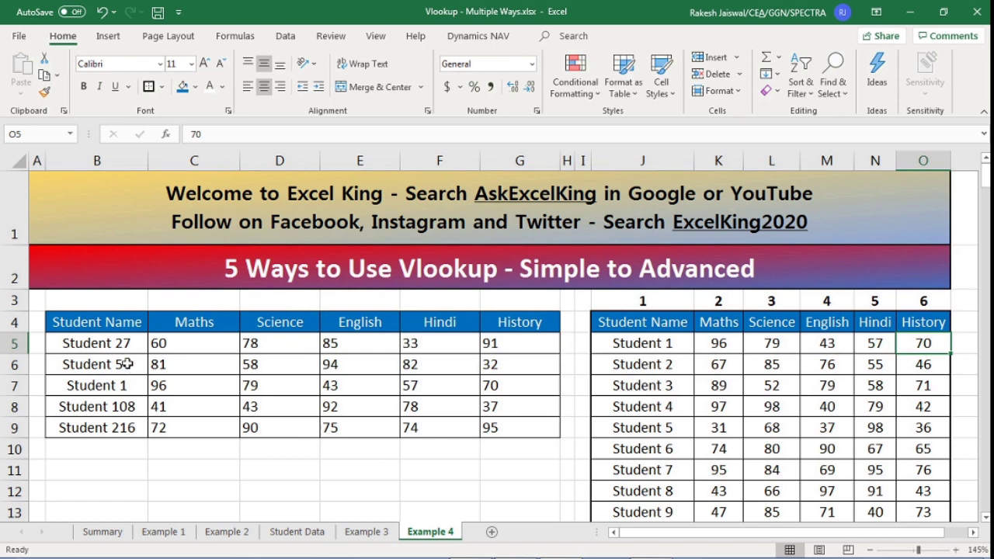
Step: Review the lookup formula in C5, examining its COLUMNS column index argument and the locked $J$4 starting reference
{"action": "left_click_drag", "start_coordinate": [195, 345], "coordinate": [516, 432]}
{"action": "left_click", "coordinate": [232, 347]}
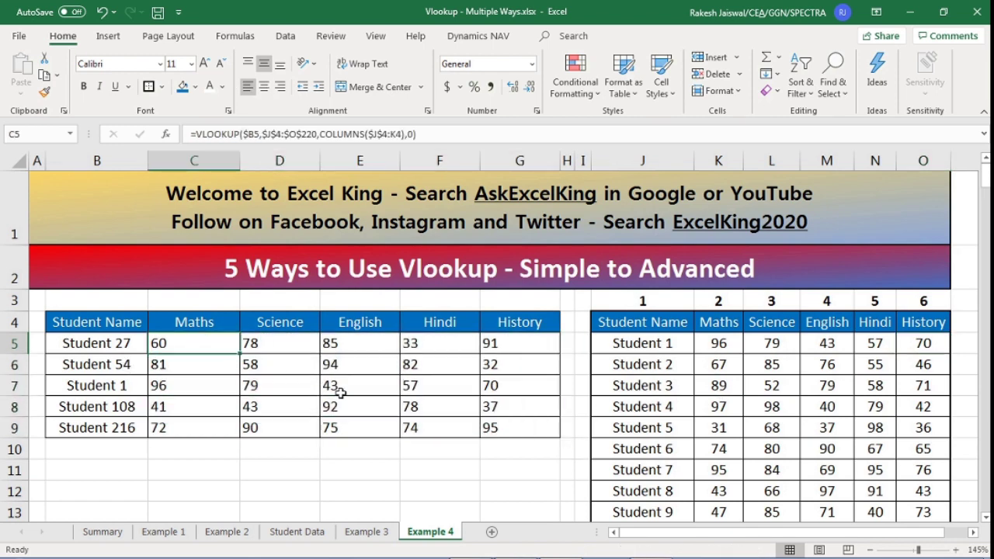
{"action": "key", "text": "F2"}
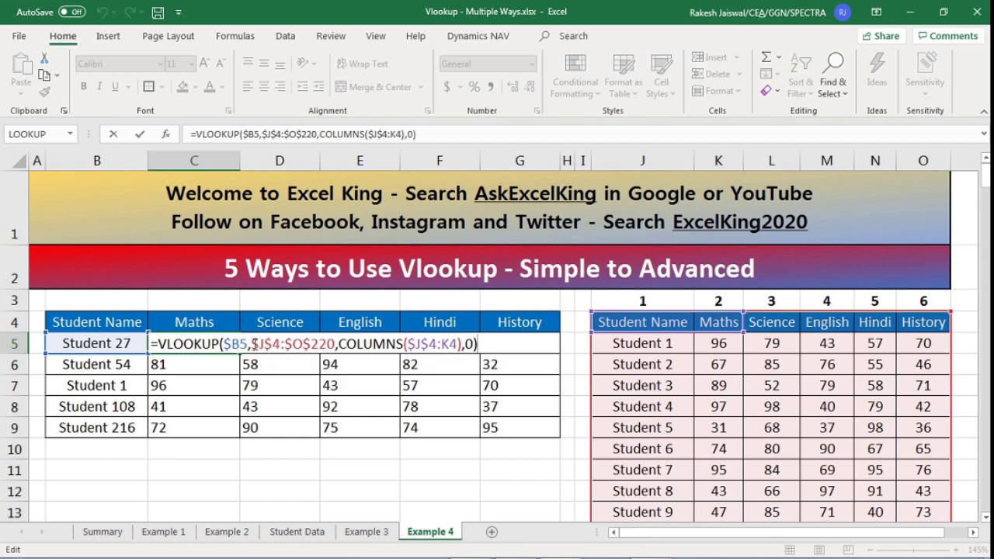
{"action": "left_click_drag", "start_coordinate": [250, 343], "coordinate": [462, 344]}
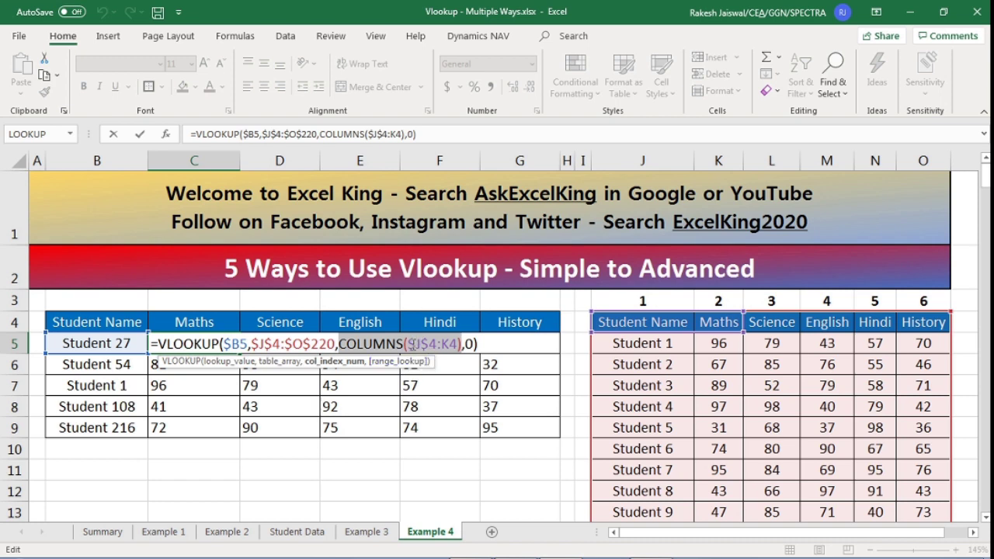
{"action": "left_click_drag", "start_coordinate": [406, 343], "coordinate": [436, 343]}
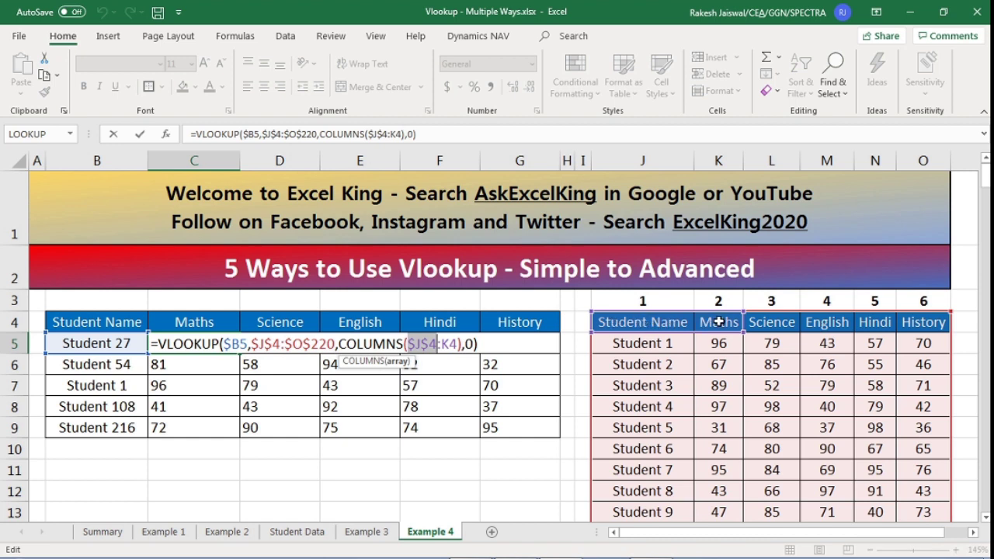
{"action": "key", "text": "ctrl+Return"}
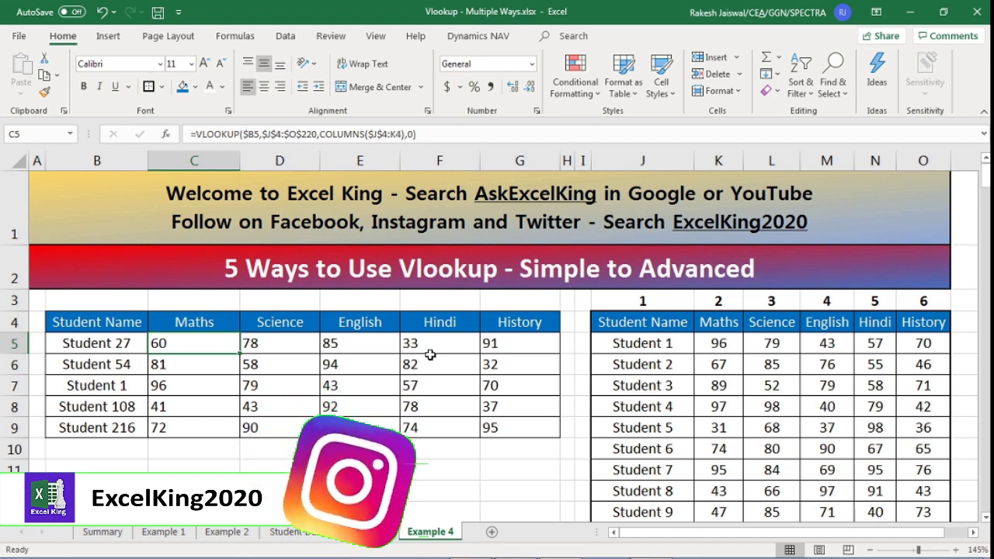
Step: Clear the marks lookups from D5:G9 and C6:C9, keeping only the Maths formula in C5
{"action": "left_click", "coordinate": [265, 348]}
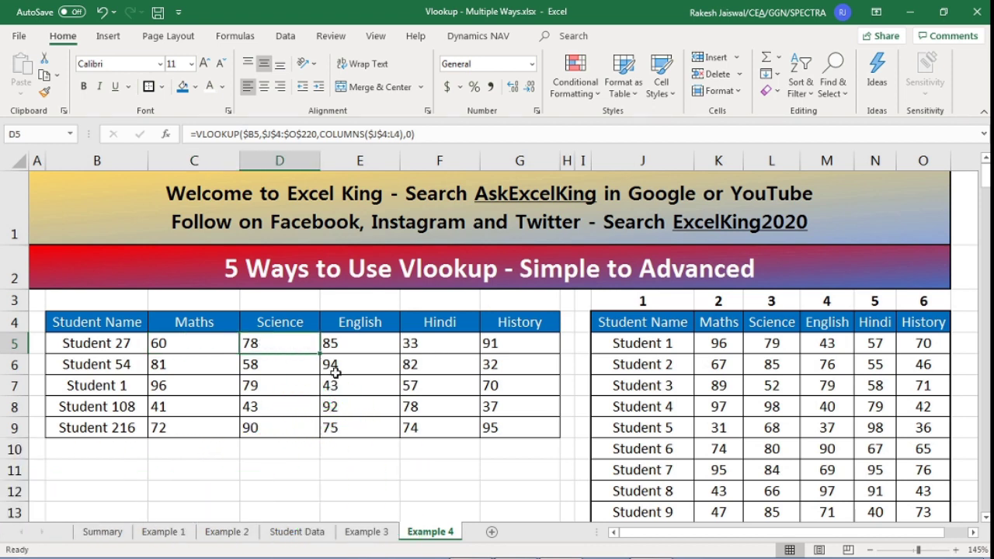
{"action": "left_click_drag", "start_coordinate": [334, 372], "coordinate": [488, 428]}
{"action": "key", "text": "Delete"}
{"action": "left_click_drag", "start_coordinate": [214, 362], "coordinate": [224, 422]}
{"action": "key", "text": "Delete"}
Step: Remove the COLUMNS($J$4:K4) column index argument from the C5 lookup formula, keeping the formula open for editing
{"action": "left_click", "coordinate": [207, 346]}
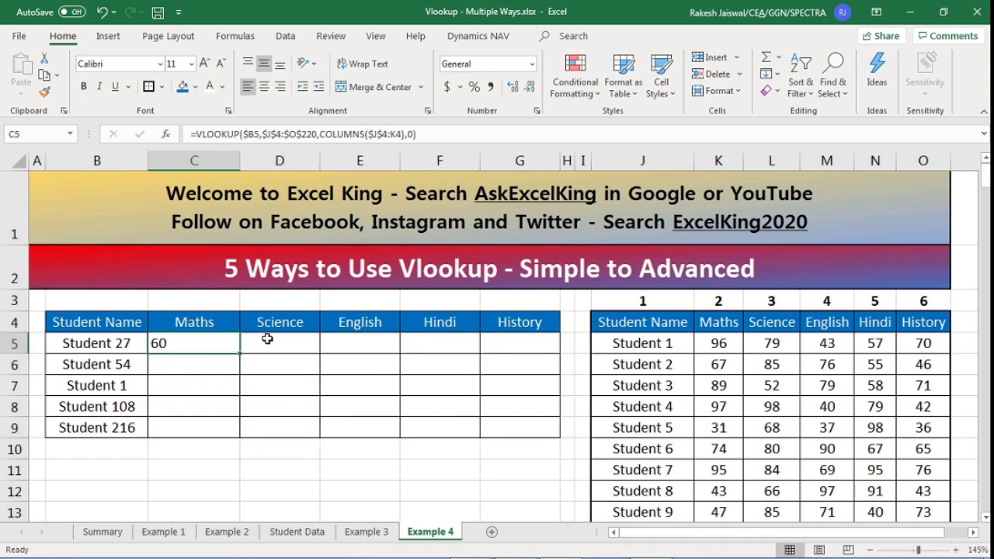
{"action": "key", "text": "F2"}
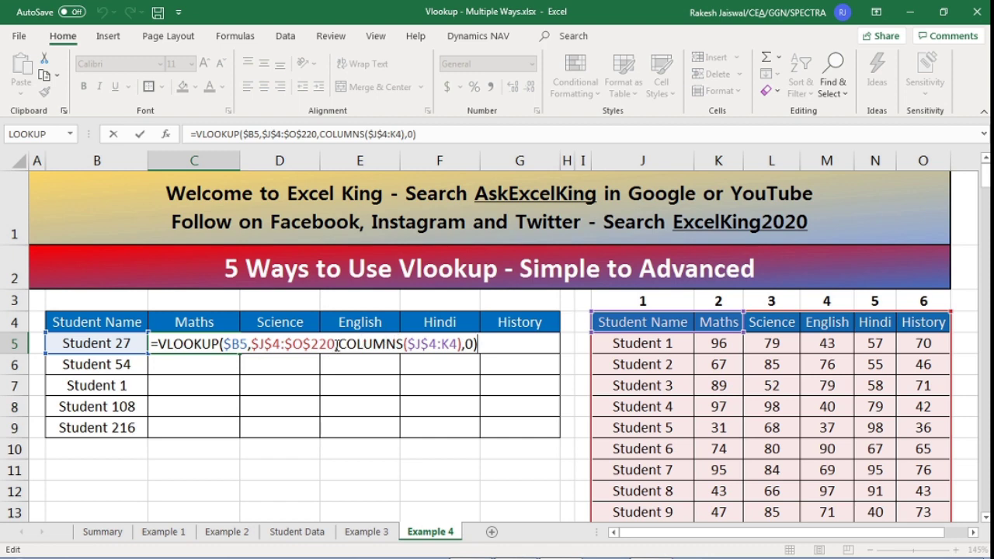
{"action": "left_click_drag", "start_coordinate": [337, 344], "coordinate": [462, 342]}
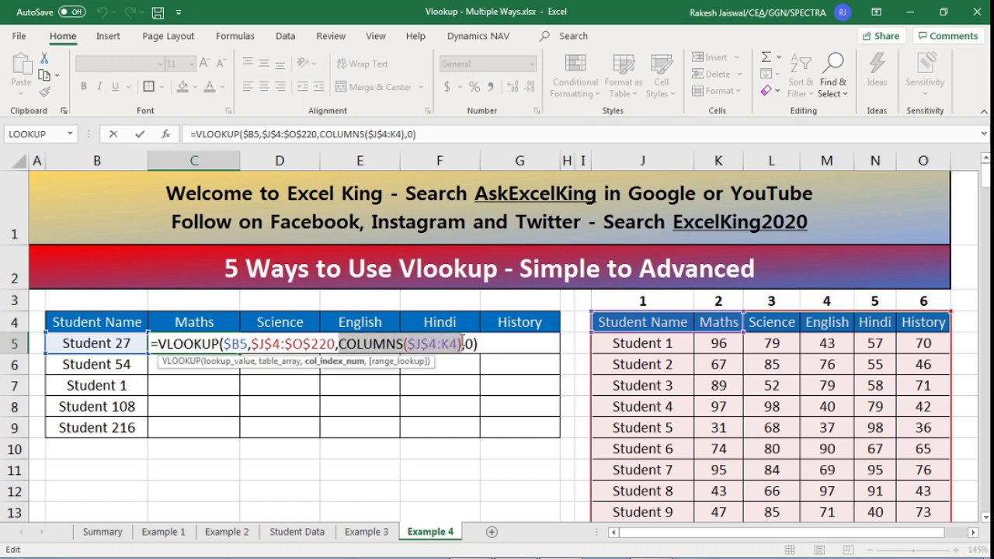
{"action": "key", "text": "Delete"}
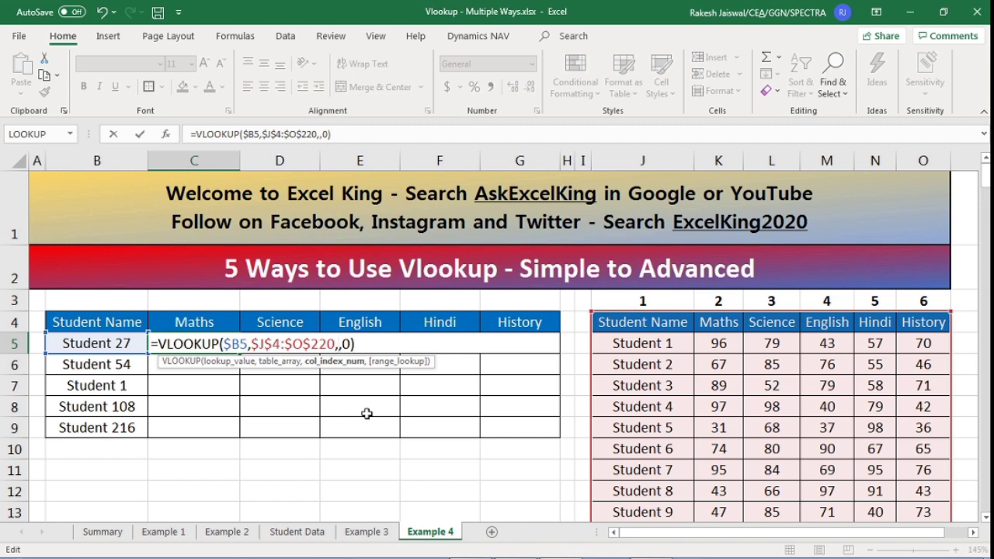
Step: Insert a MATCH function as the VLOOKUP column index in C5, using the Maths header as its row-locked lookup value C$4
{"action": "type", "text": "matc"}
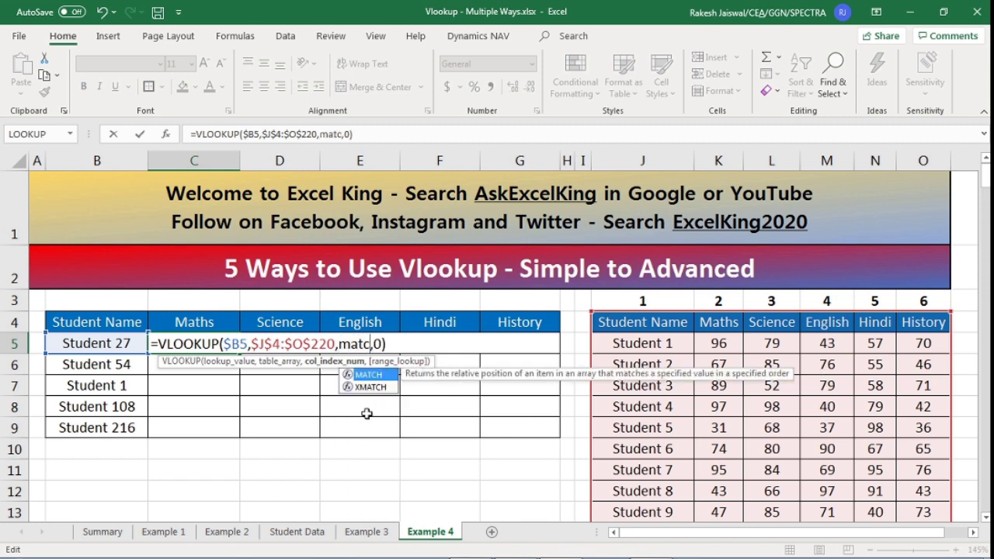
{"action": "double_click", "coordinate": [368, 375]}
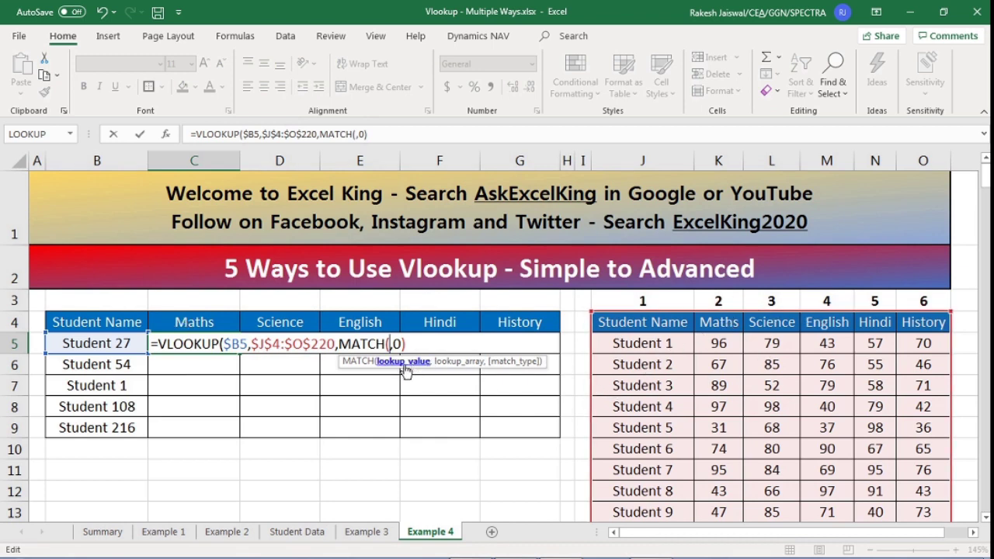
{"action": "left_click", "coordinate": [221, 321]}
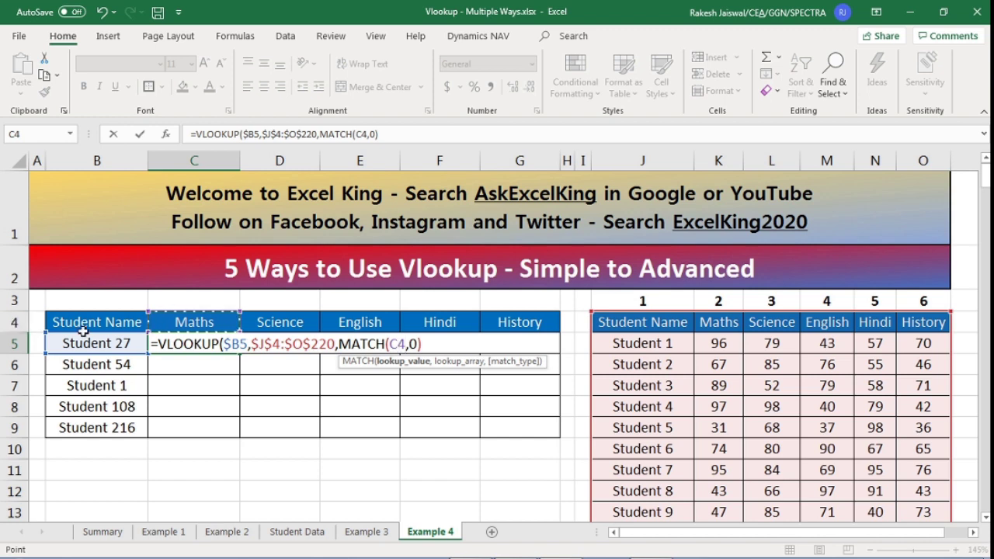
{"action": "double_click", "coordinate": [396, 344]}
{"action": "key", "text": "F4"}
{"action": "key", "text": "F4"}
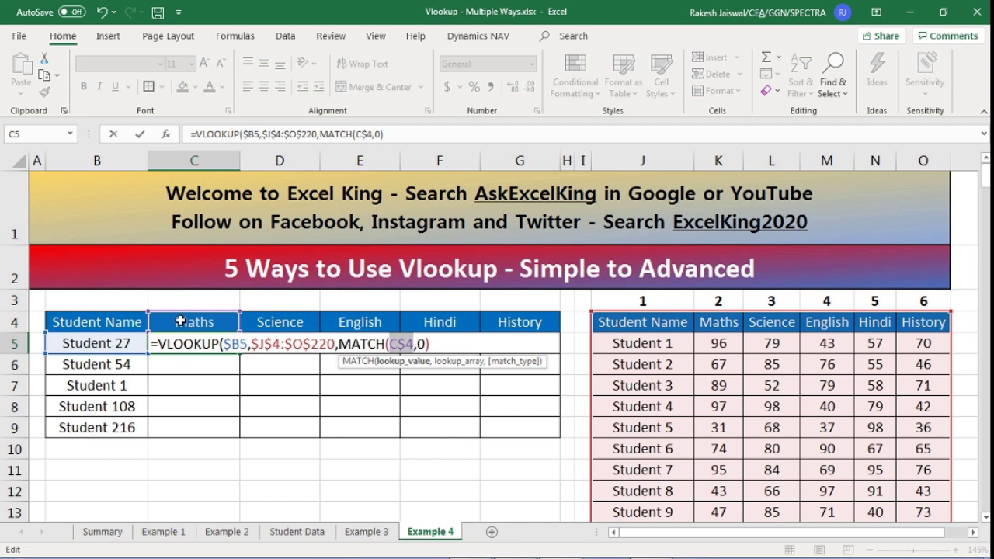
Step: Clear the MATCH lookup value and re-enter the Maths header reference with its row locked as C$4
{"action": "type", "text": "A:O"}
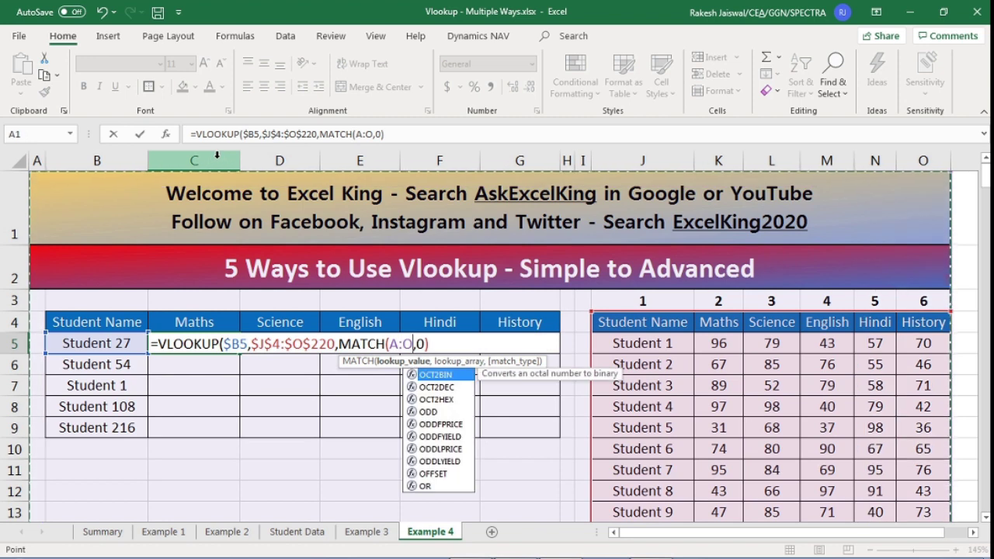
{"action": "key", "text": "BackSpace"}
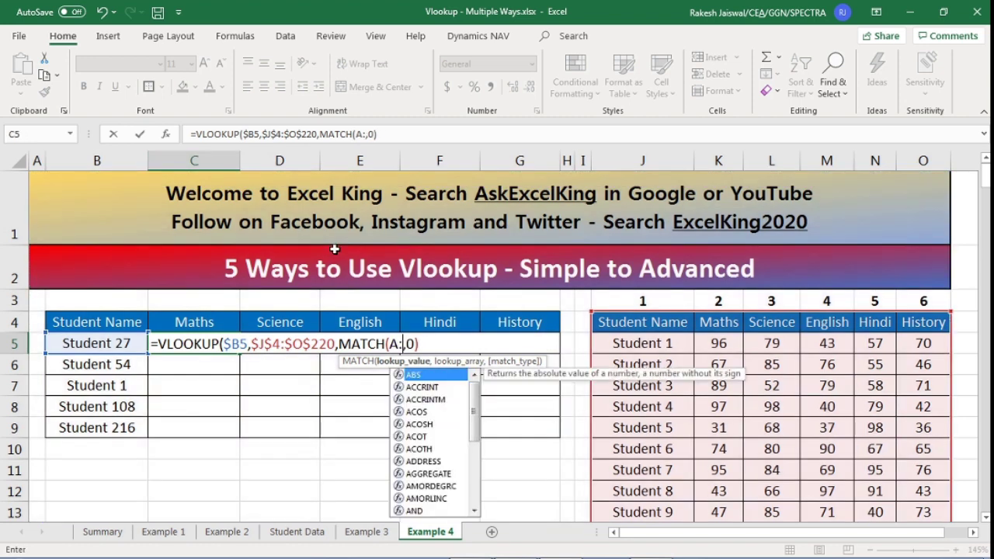
{"action": "key", "text": "BackSpace"}
{"action": "key", "text": "BackSpace"}
{"action": "left_click", "coordinate": [221, 318]}
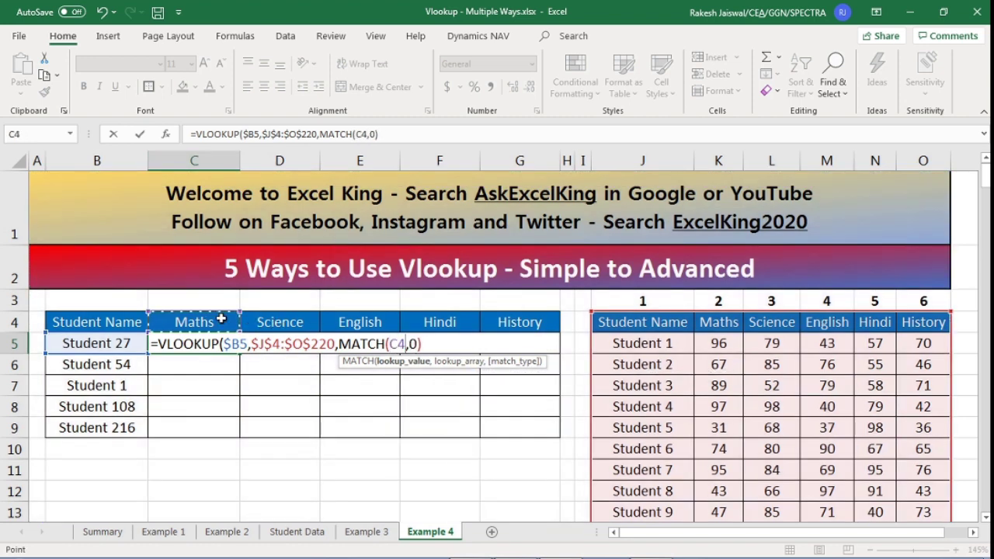
{"action": "key", "text": "F4"}
{"action": "key", "text": "F4"}
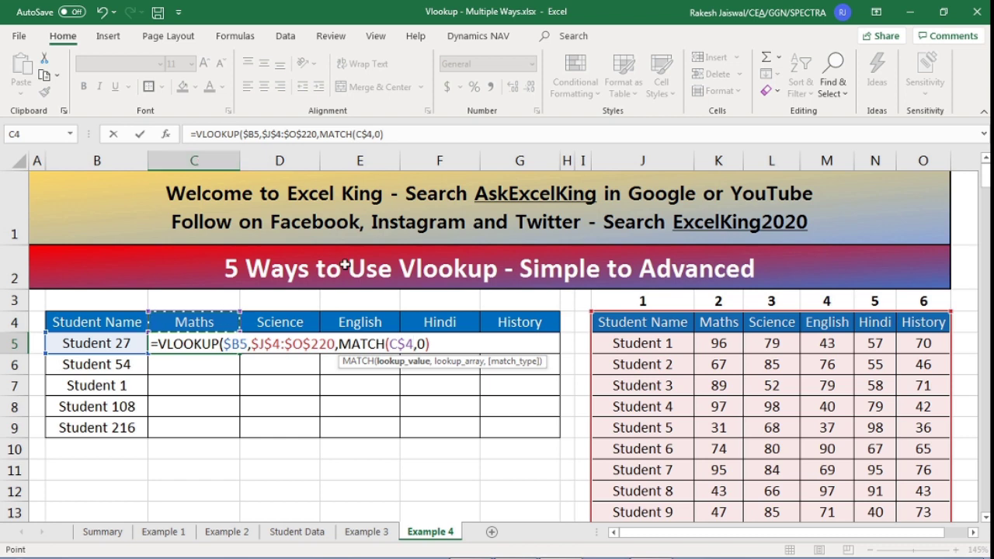
Step: Replace the 0 after the MATCH lookup value with the source table's header row J4:O4 as the lookup array
{"action": "left_click", "coordinate": [424, 343]}
{"action": "key", "text": "BackSpace"}
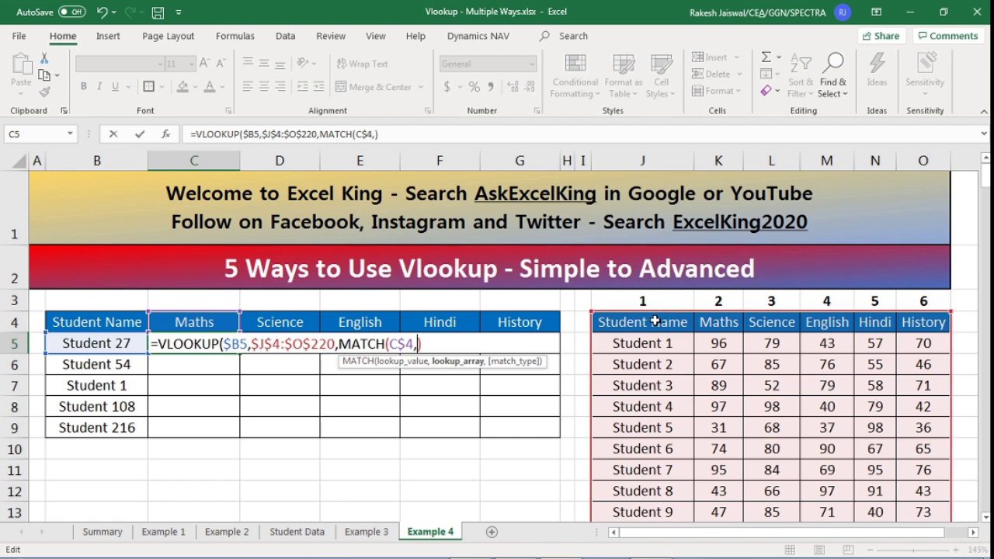
{"action": "left_click_drag", "start_coordinate": [666, 321], "coordinate": [918, 329]}
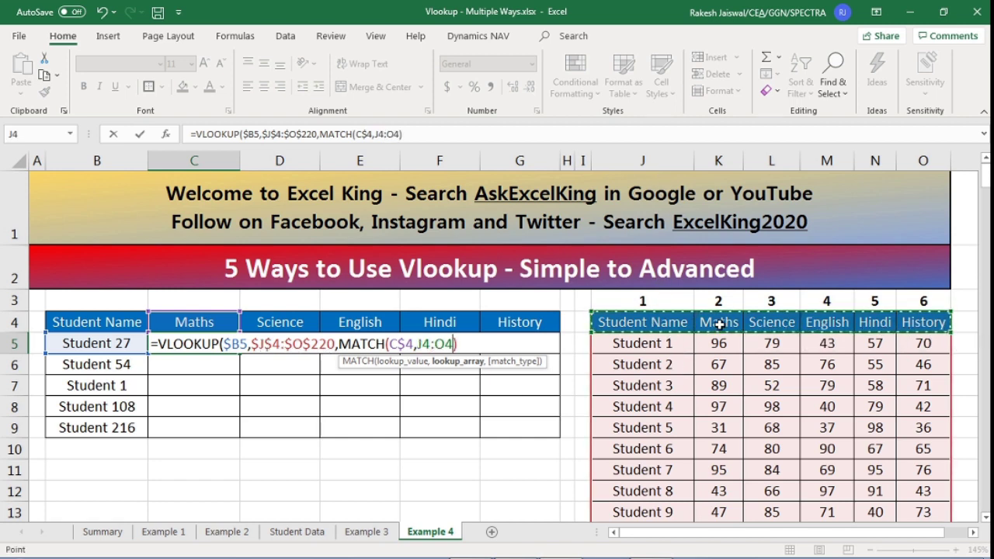
Step: Try starting the MATCH lookup array at K4 with ranges such as K4:N4 and K4:O4, restoring J4:O4
{"action": "left_click_drag", "start_coordinate": [719, 324], "coordinate": [842, 334]}
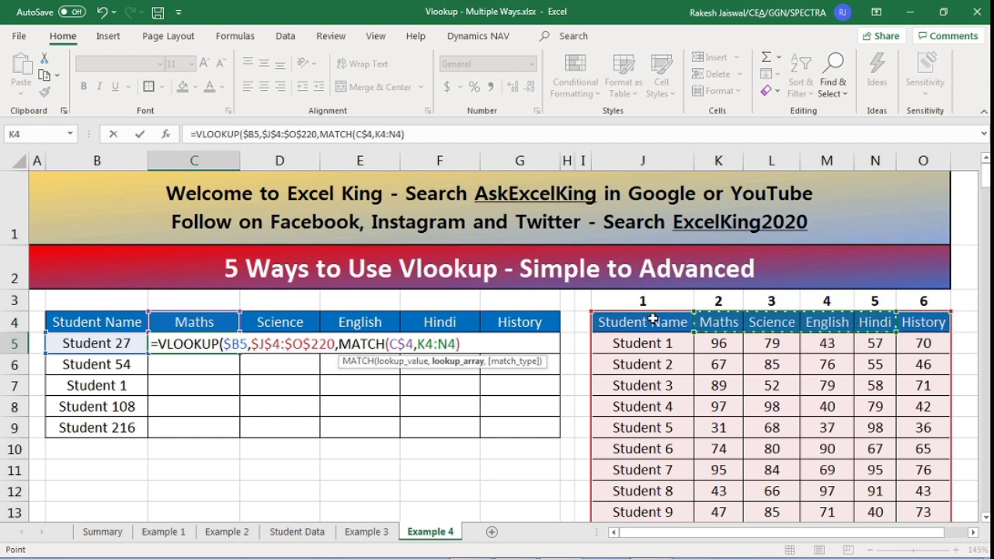
{"action": "left_click_drag", "start_coordinate": [653, 319], "coordinate": [909, 327]}
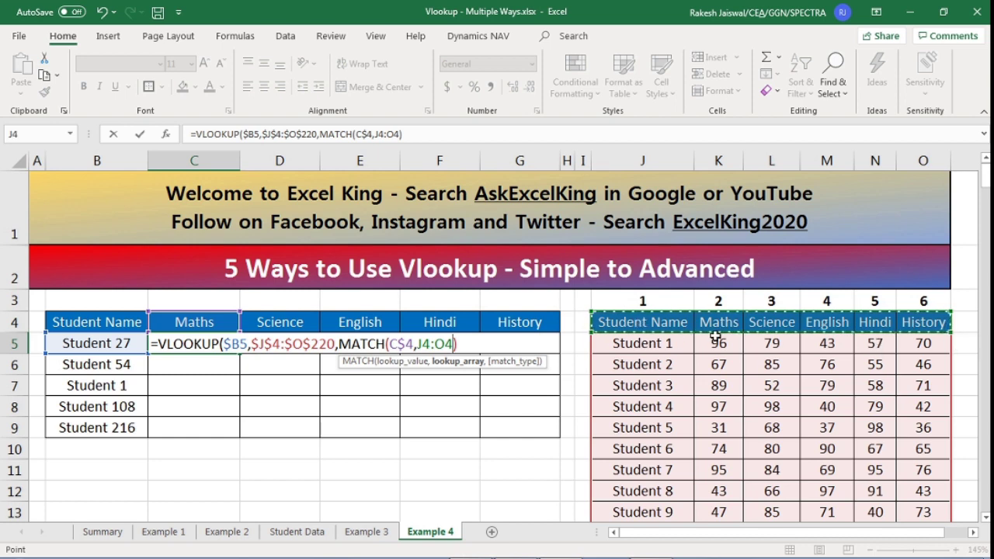
{"action": "left_click_drag", "start_coordinate": [723, 326], "coordinate": [765, 320]}
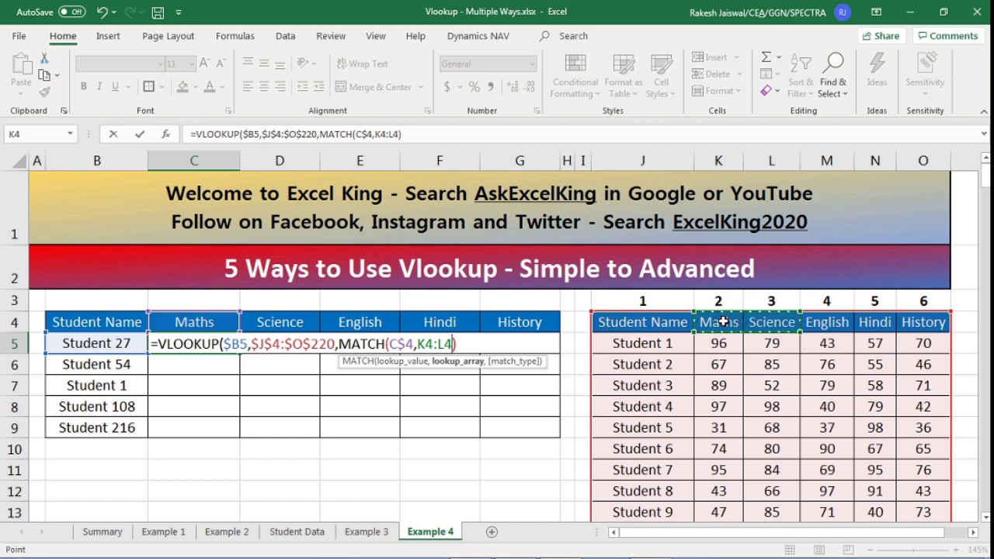
{"action": "left_click_drag", "start_coordinate": [659, 326], "coordinate": [872, 324]}
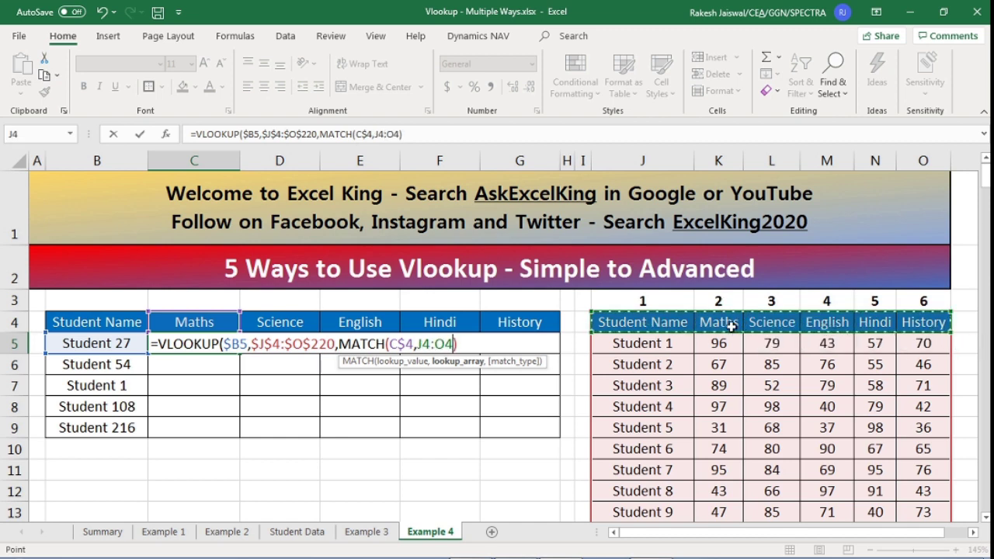
{"action": "left_click_drag", "start_coordinate": [732, 326], "coordinate": [928, 327]}
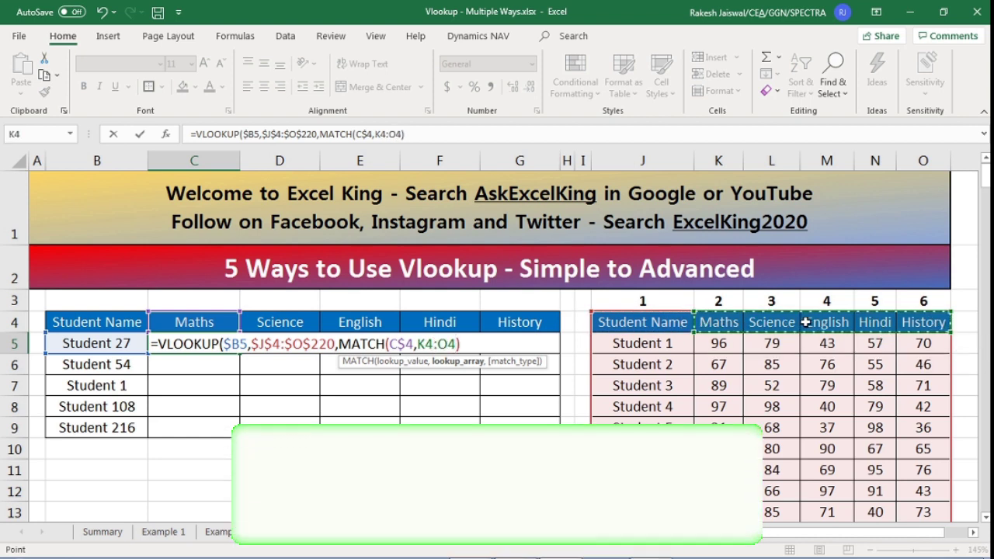
{"action": "left_click_drag", "start_coordinate": [644, 324], "coordinate": [924, 326]}
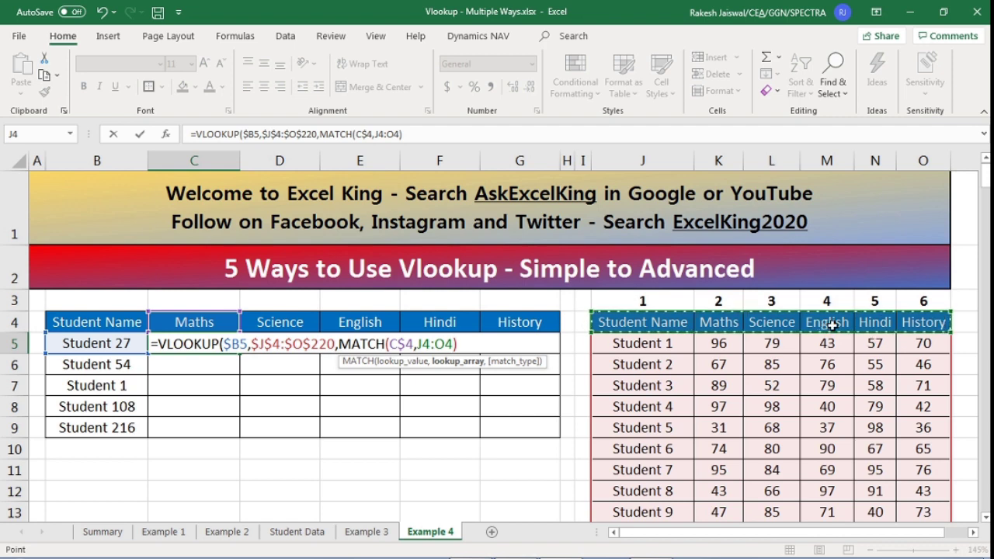
Step: Lock the lookup array as $J$4:$O$4, set exact match 0 for both MATCH and VLOOKUP, and commit the C5 formula
{"action": "key", "text": "F4"}
{"action": "type", "text": ","}
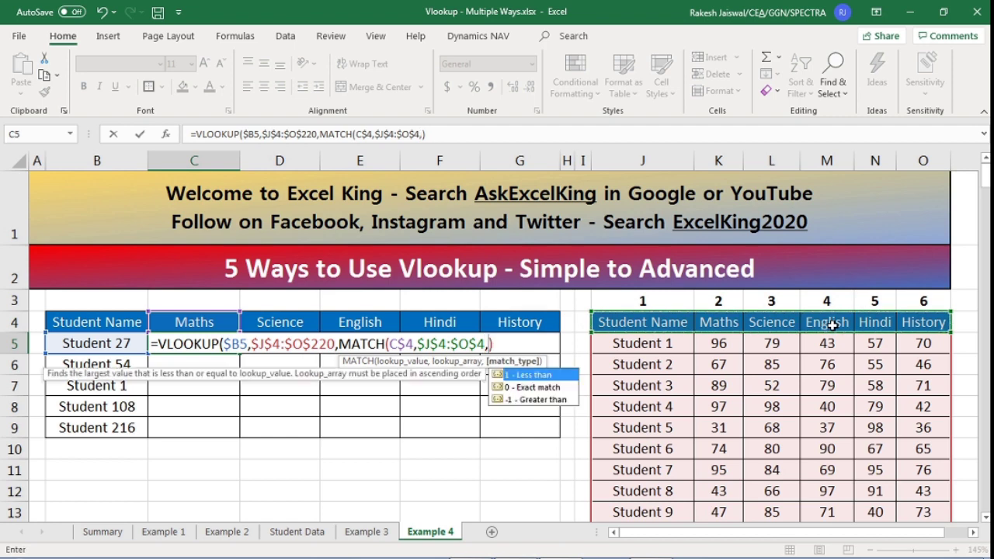
{"action": "type", "text": "0"}
{"action": "left_click", "coordinate": [513, 345]}
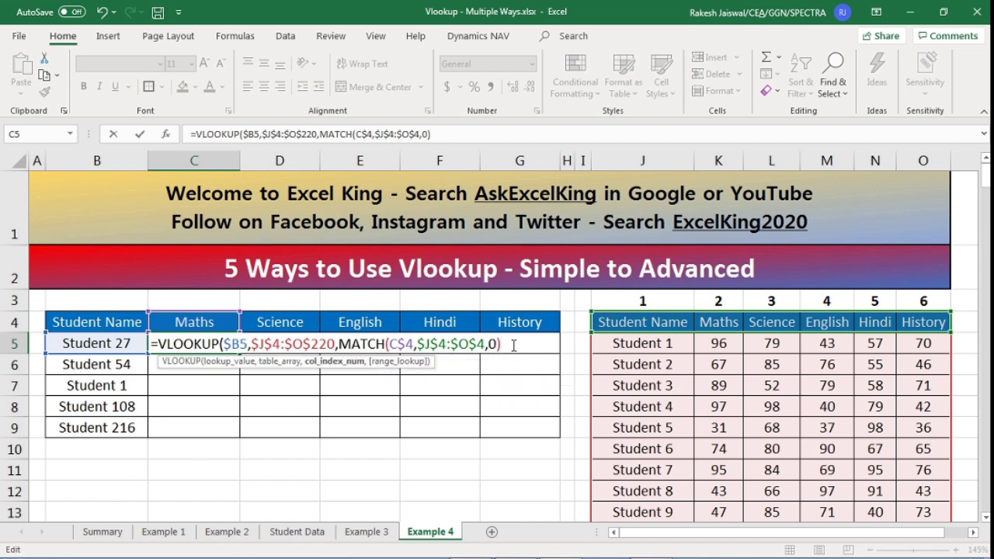
{"action": "type", "text": ","}
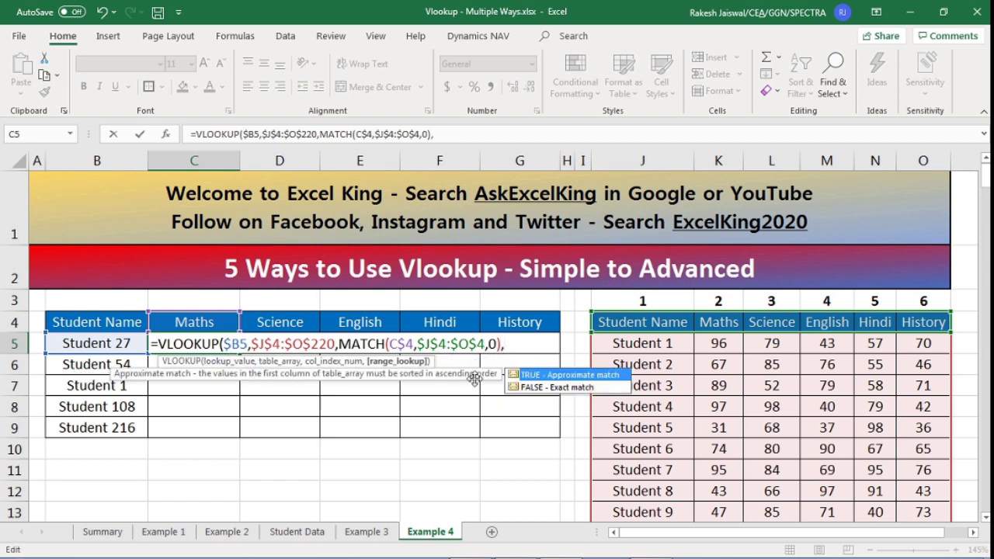
{"action": "type", "text": "0)"}
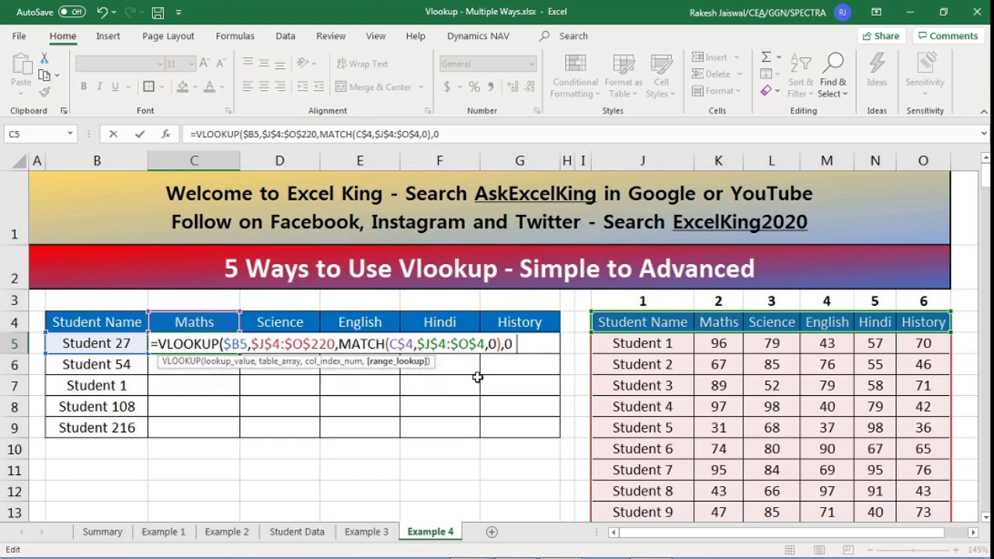
{"action": "key", "text": "Return"}
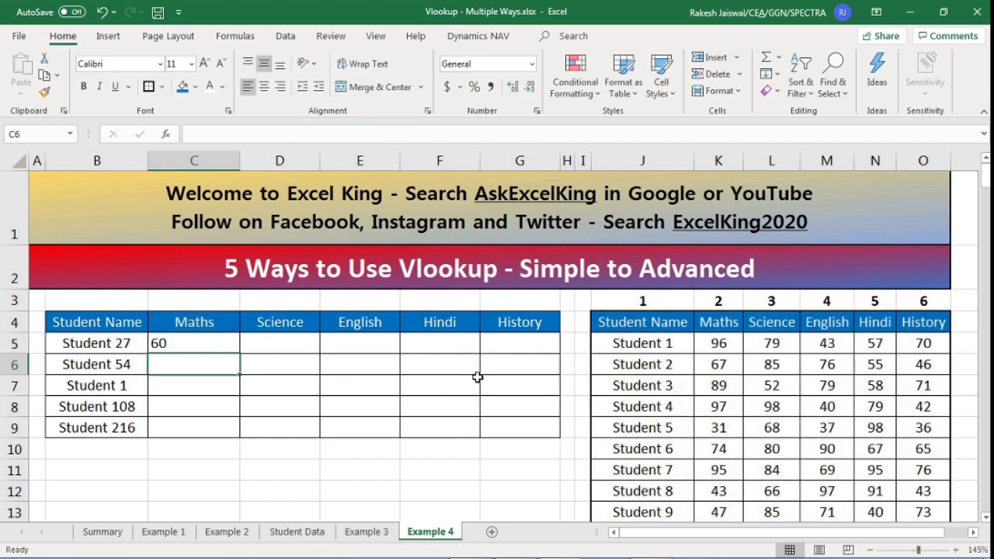
Step: Copy the MATCH-based lookup formula from C5 into the whole marks range C5:G9
{"action": "left_click", "coordinate": [204, 343]}
{"action": "key", "text": "ctrl+c"}
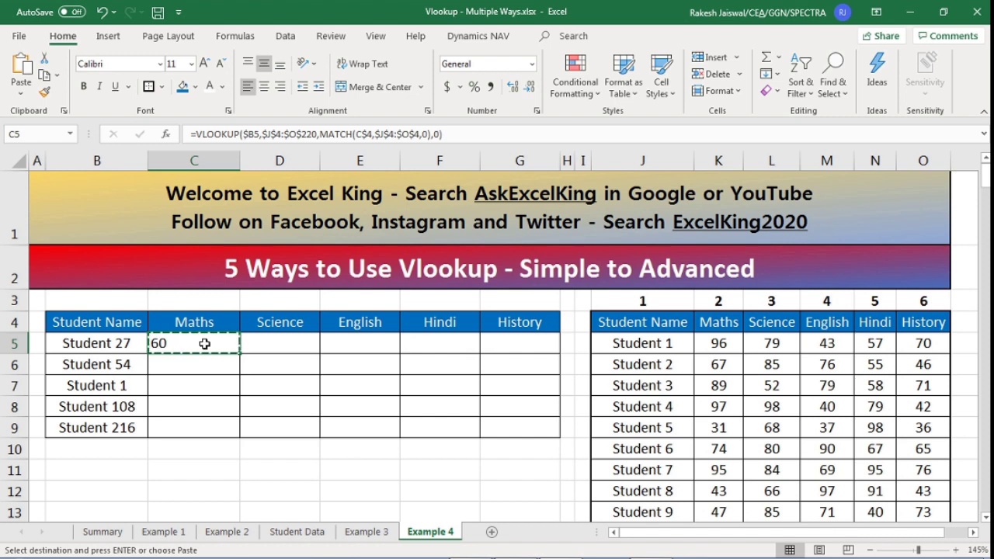
{"action": "key", "text": "F2"}
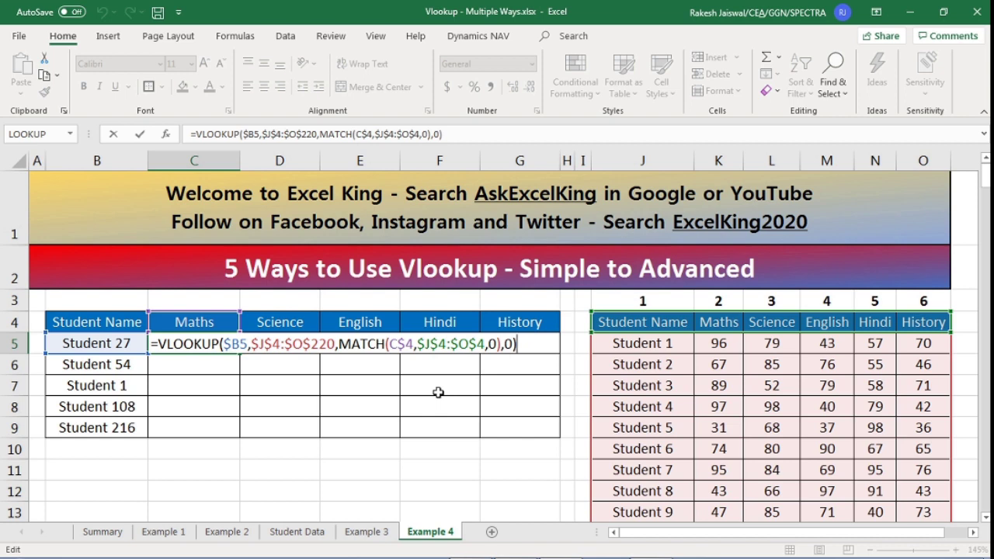
{"action": "key", "text": "ctrl+Return"}
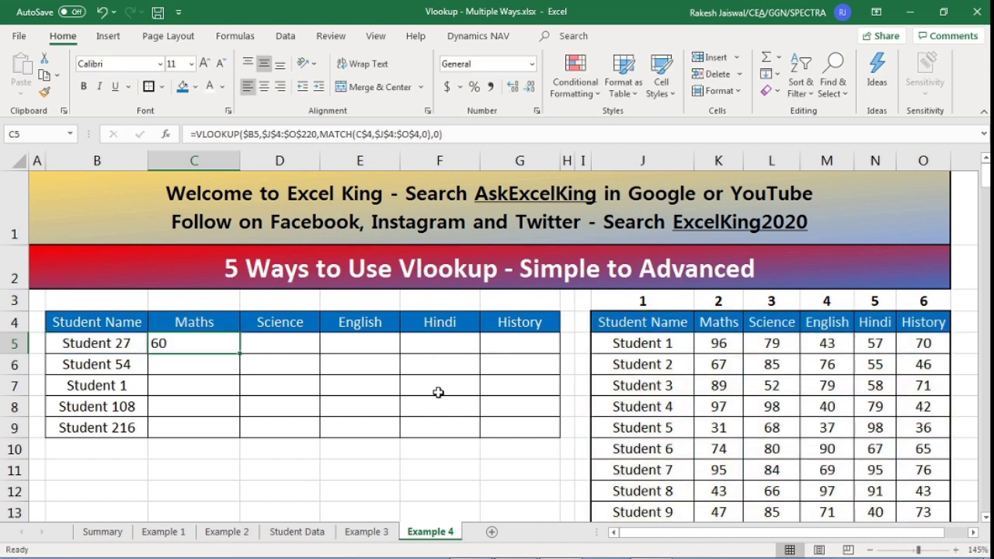
{"action": "key", "text": "ctrl+c"}
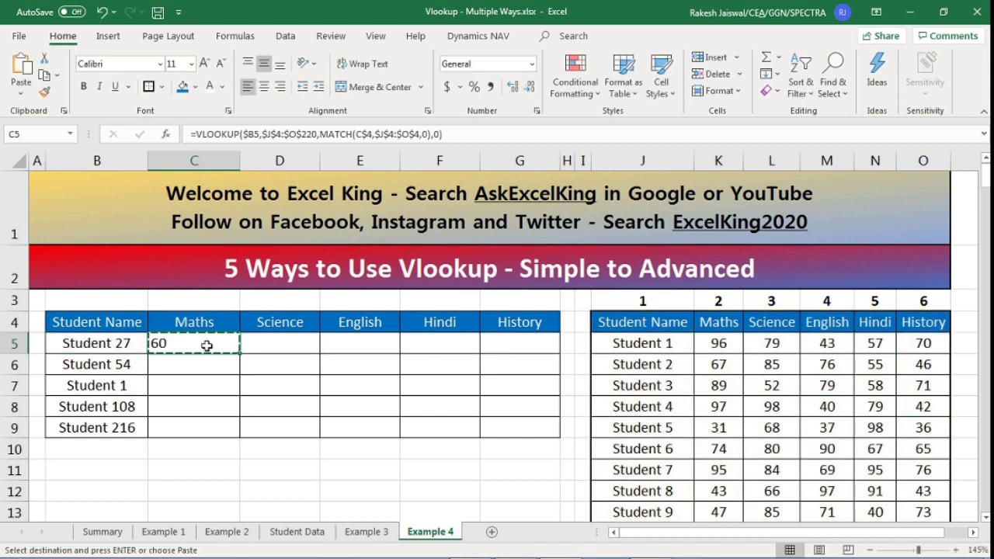
{"action": "mouse_move", "coordinate": [207, 345]}
{"action": "left_mouse_down"}
{"action": "mouse_move", "coordinate": [488, 440]}
{"action": "mouse_move", "coordinate": [528, 437]}
{"action": "mouse_move", "coordinate": [532, 425]}
{"action": "left_mouse_up"}
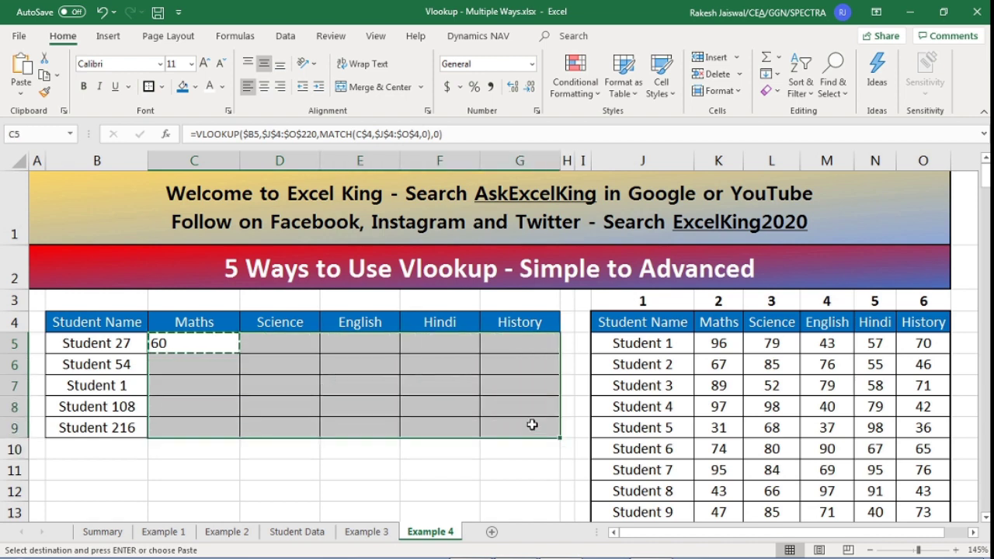
{"action": "key", "text": "ctrl+v"}
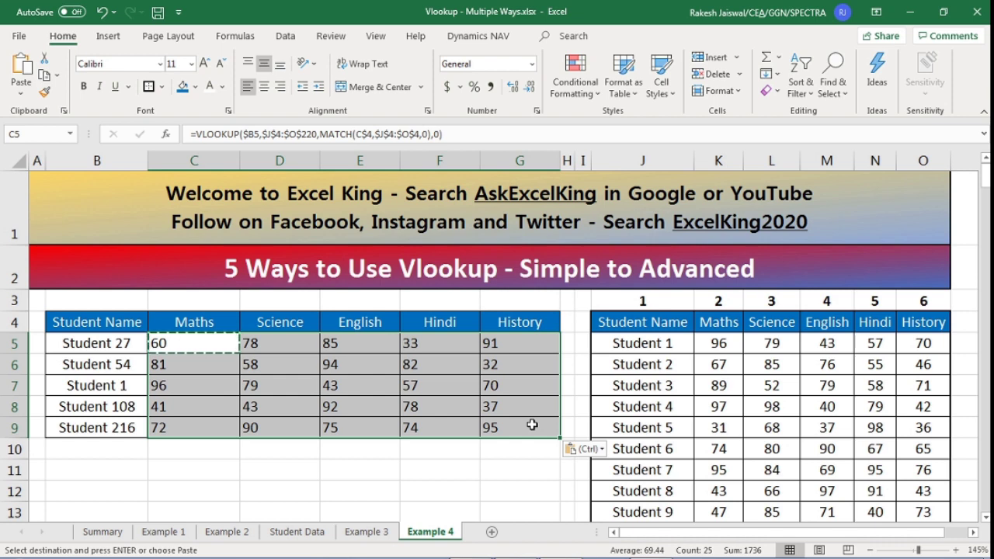
Step: Compare the row 4 subject headers with the source table's headers and review the marks filled into the student table
{"action": "left_click", "coordinate": [235, 323]}
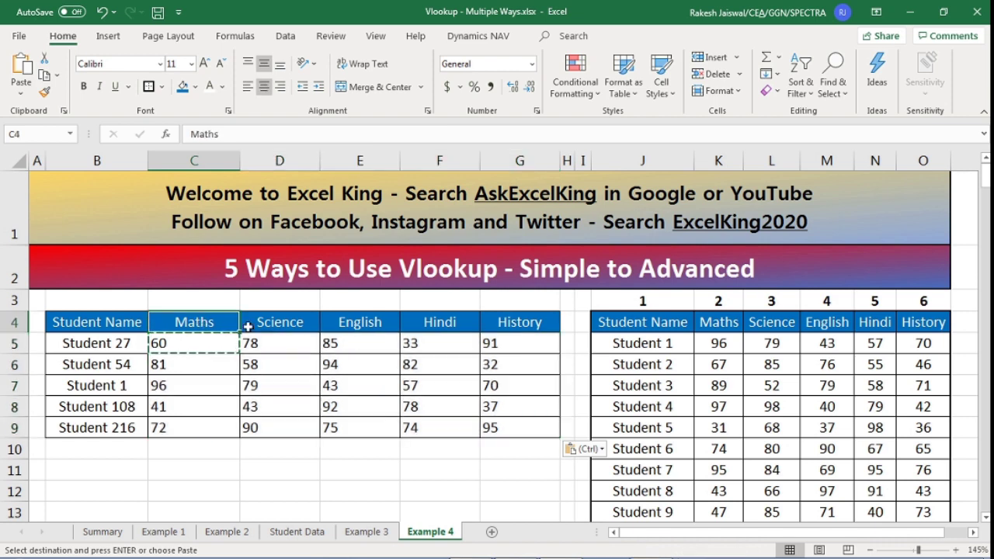
{"action": "left_click", "coordinate": [289, 322]}
{"action": "left_click", "coordinate": [796, 322]}
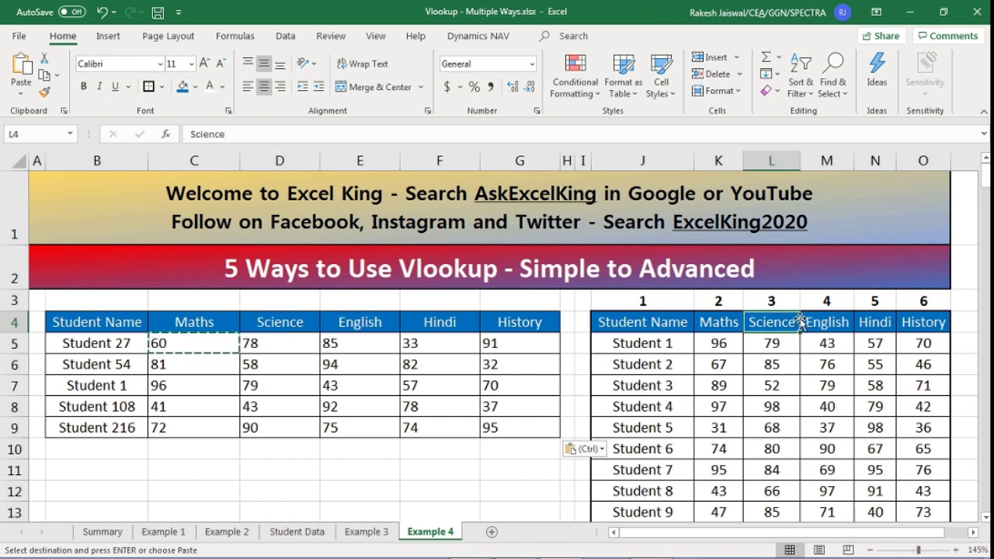
{"action": "left_click", "coordinate": [827, 321]}
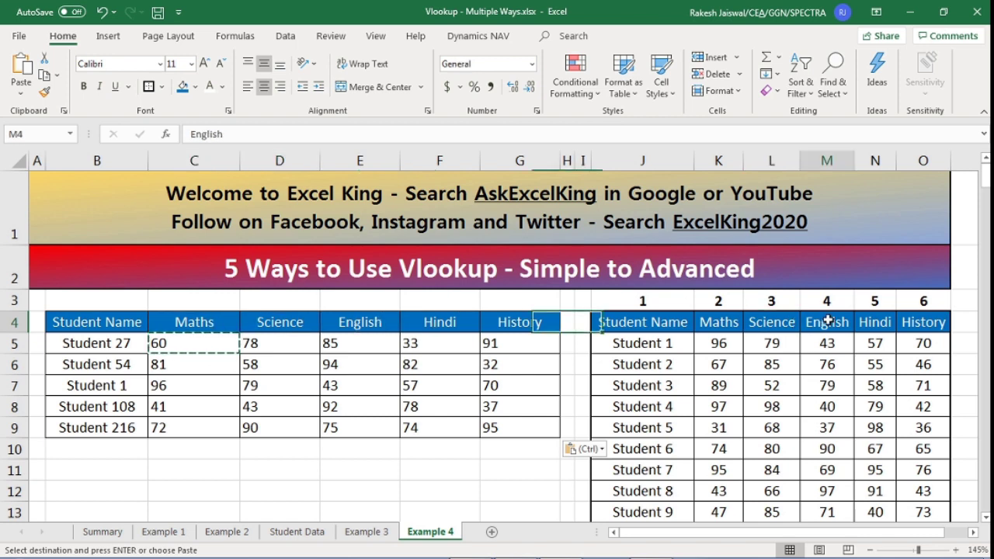
{"action": "left_click", "coordinate": [264, 315]}
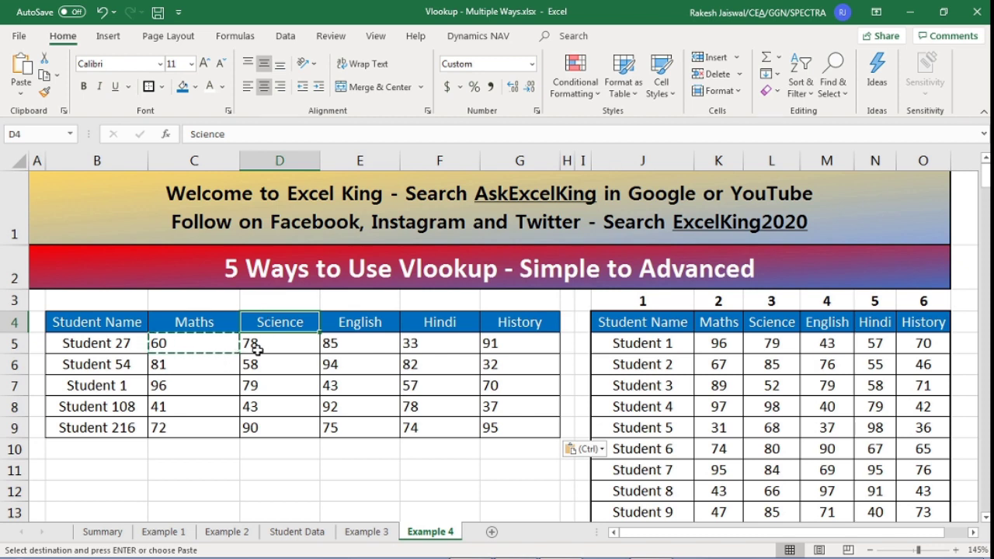
{"action": "left_click_drag", "start_coordinate": [227, 349], "coordinate": [515, 426]}
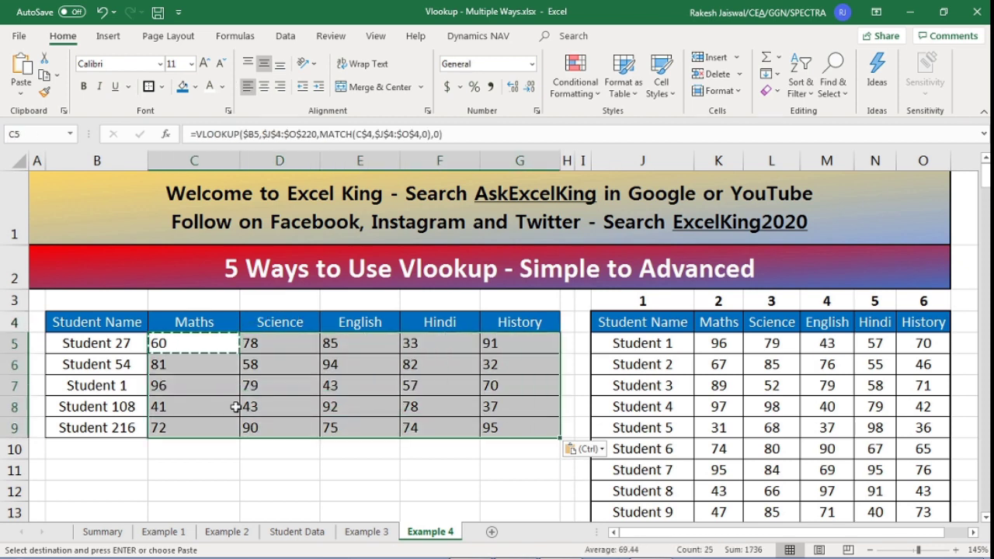
{"action": "left_click", "coordinate": [130, 390]}
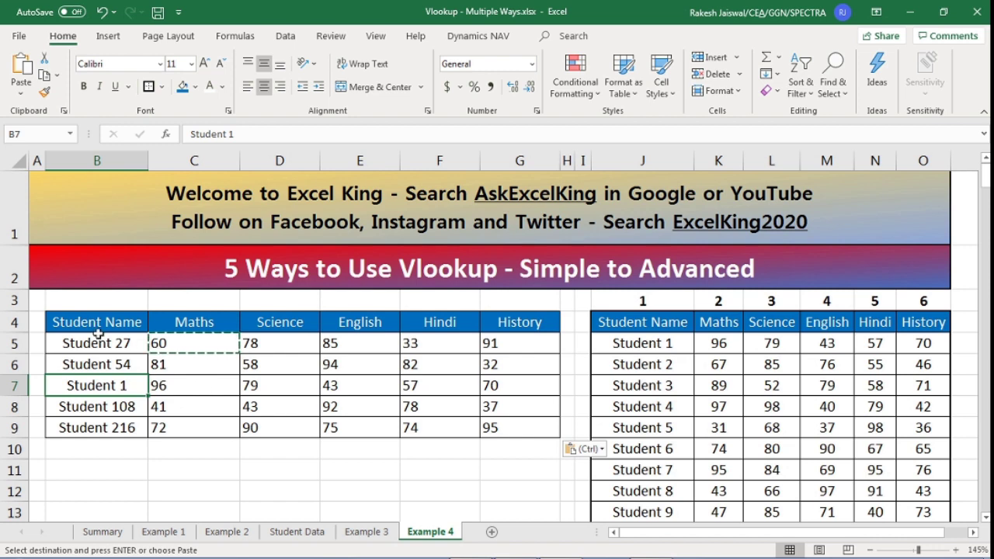
{"action": "left_click_drag", "start_coordinate": [95, 322], "coordinate": [516, 433]}
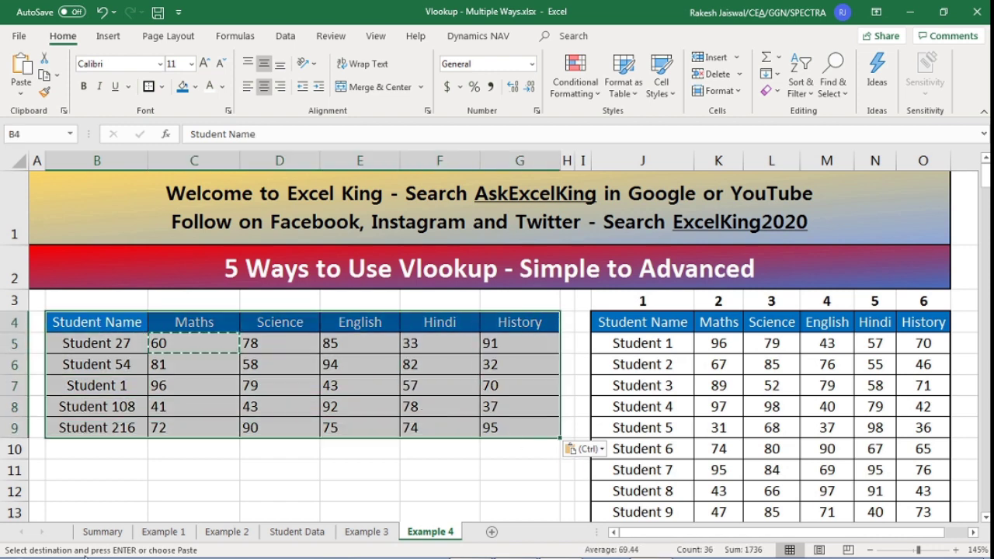
Step: Open the Summary sheet and review the Using Columns Function entry in D7
{"action": "left_click", "coordinate": [102, 531]}
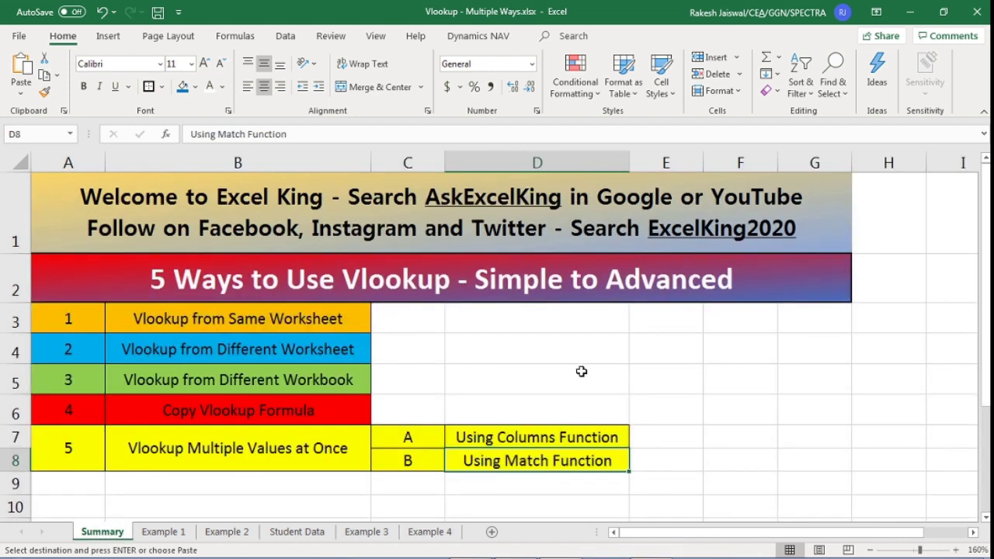
{"action": "left_click", "coordinate": [520, 438]}
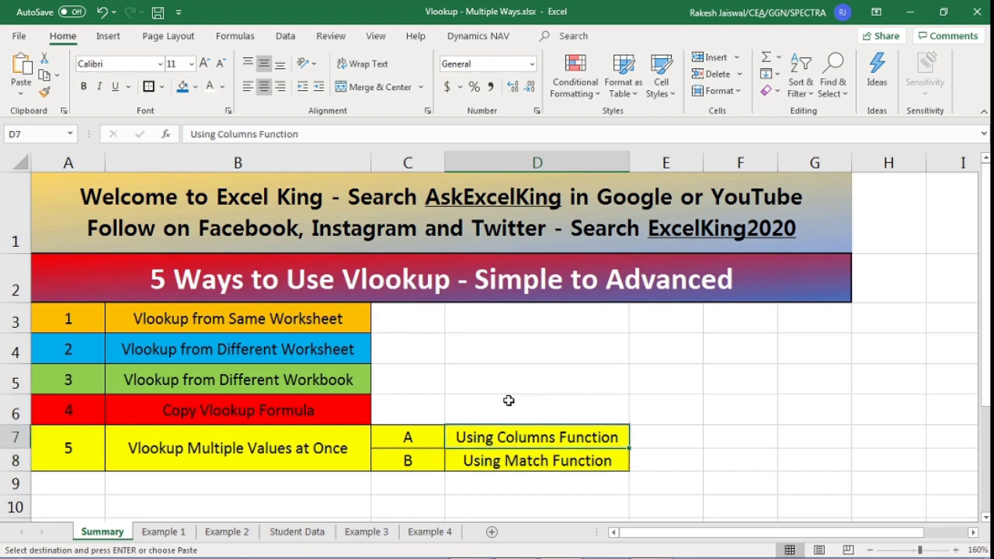